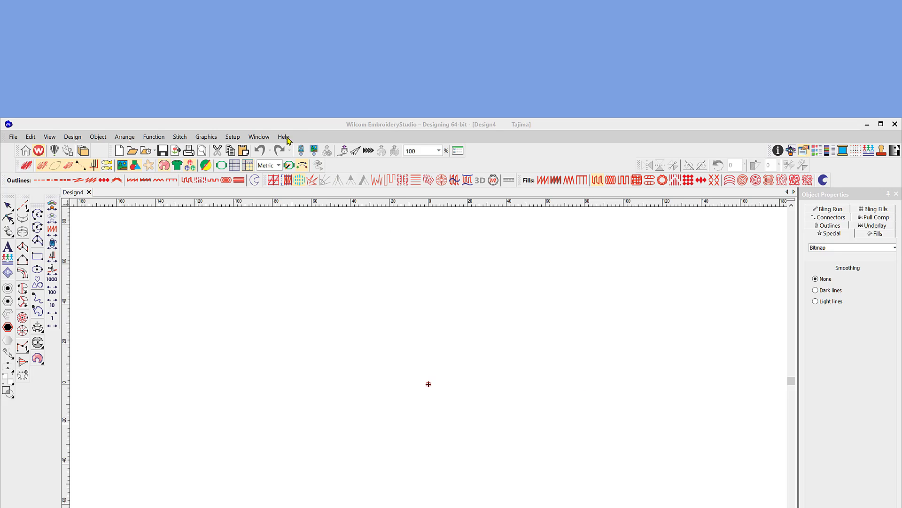
# Step: Browse the menus from Help across to Object, then open the EmbroideryStudio Reference Manual
pyautogui.click(284, 137)
pyautogui.press('Left')
pyautogui.press('Left')
pyautogui.press('Left')
pyautogui.press('Left')
pyautogui.press('Left')
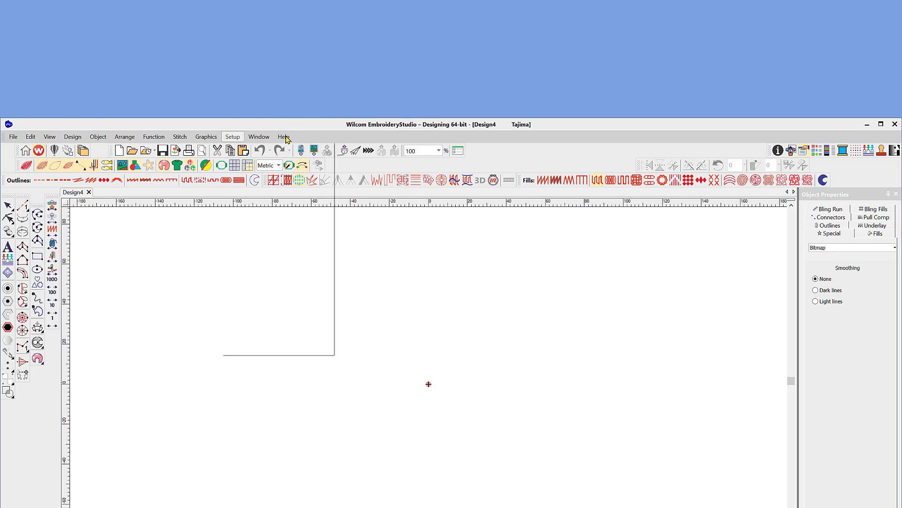
pyautogui.press('Left')
pyautogui.press('Left')
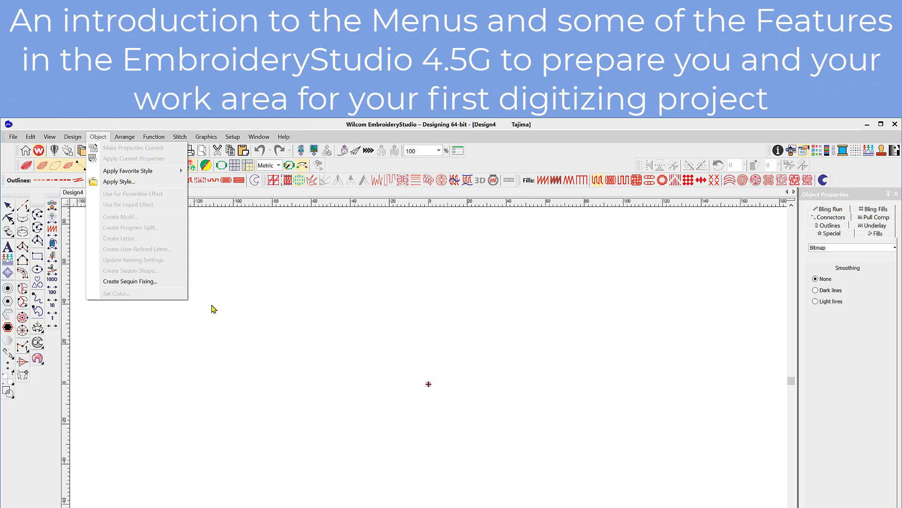
pyautogui.hotkey('alt', 'h')
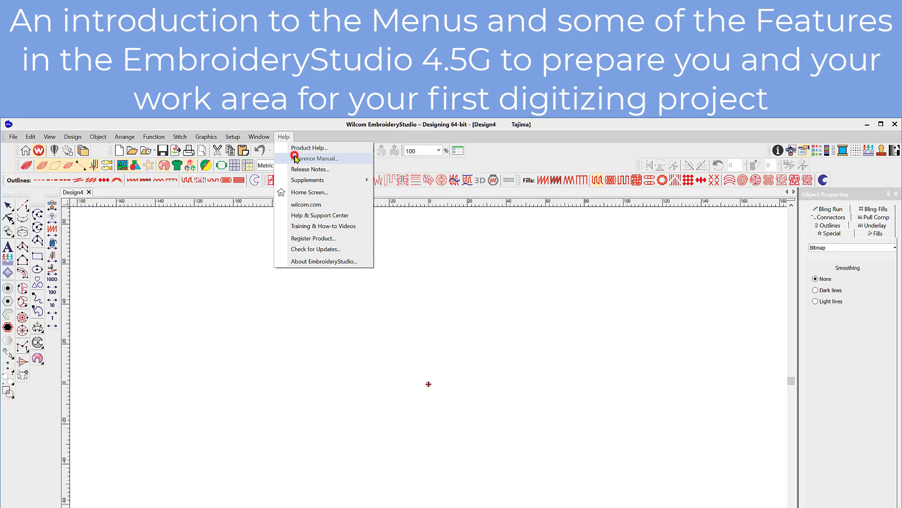
pyautogui.click(295, 158)
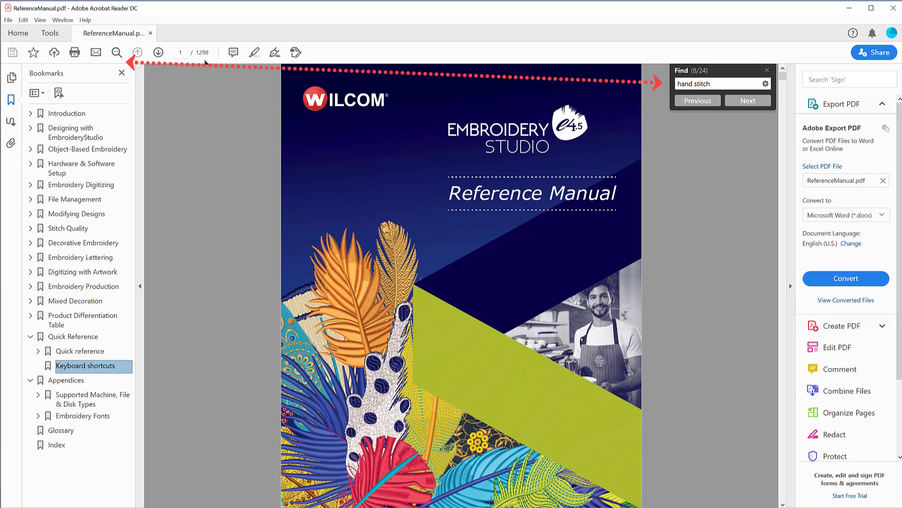
# Step: Step through 'hand stitch' matches to 7 of 24 on page 597, then collapse Quick Reference and Appendices bookmarks
pyautogui.click(744, 101)
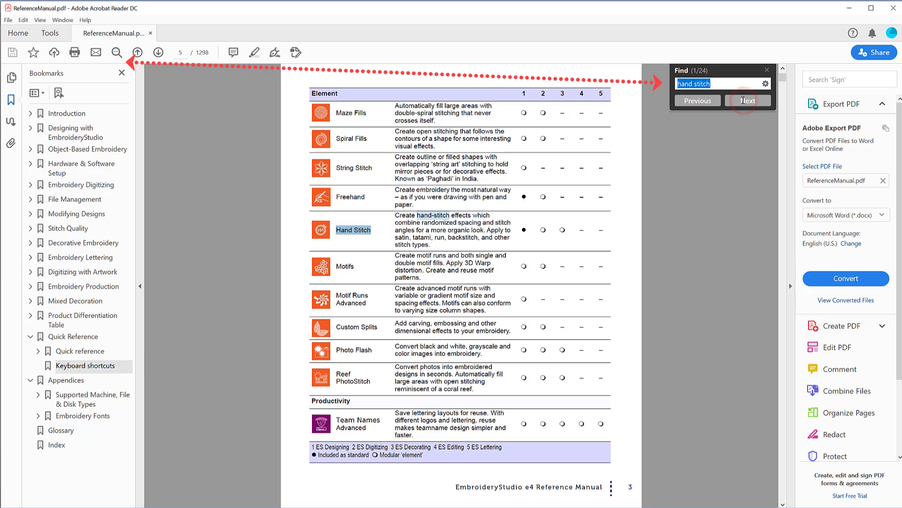
pyautogui.click(748, 102)
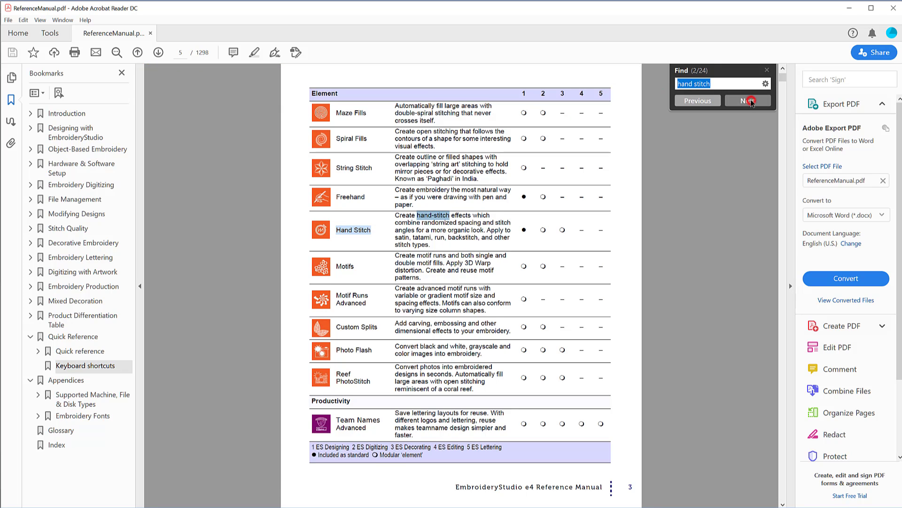
pyautogui.click(750, 102)
pyautogui.click(750, 101)
pyautogui.click(750, 101)
pyautogui.click(750, 101)
pyautogui.click(749, 101)
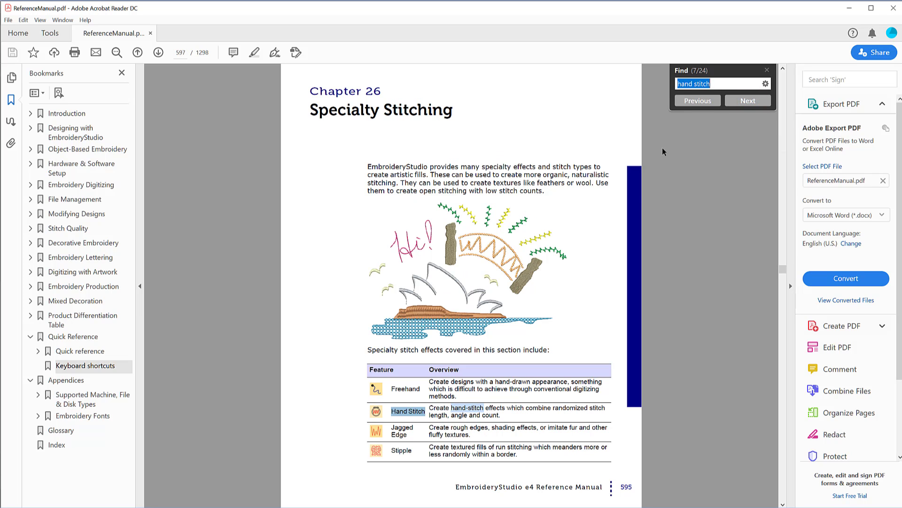
pyautogui.click(31, 337)
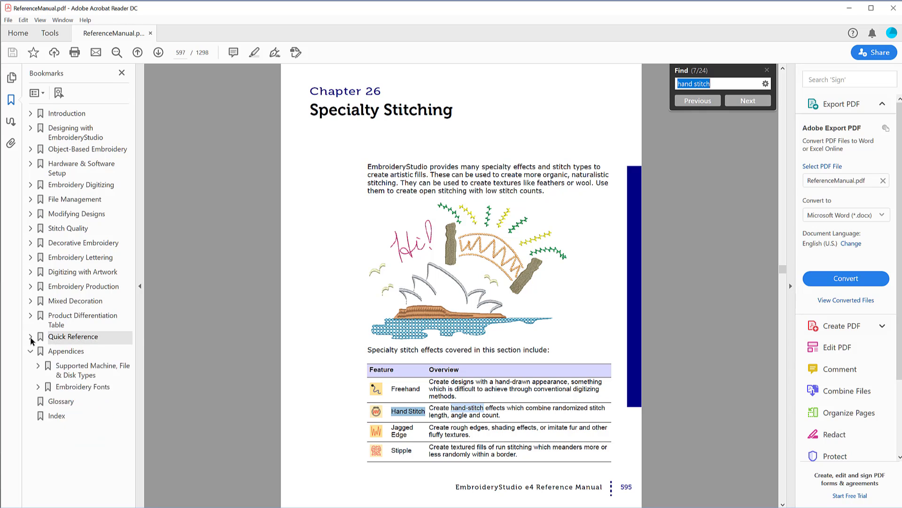
pyautogui.click(31, 352)
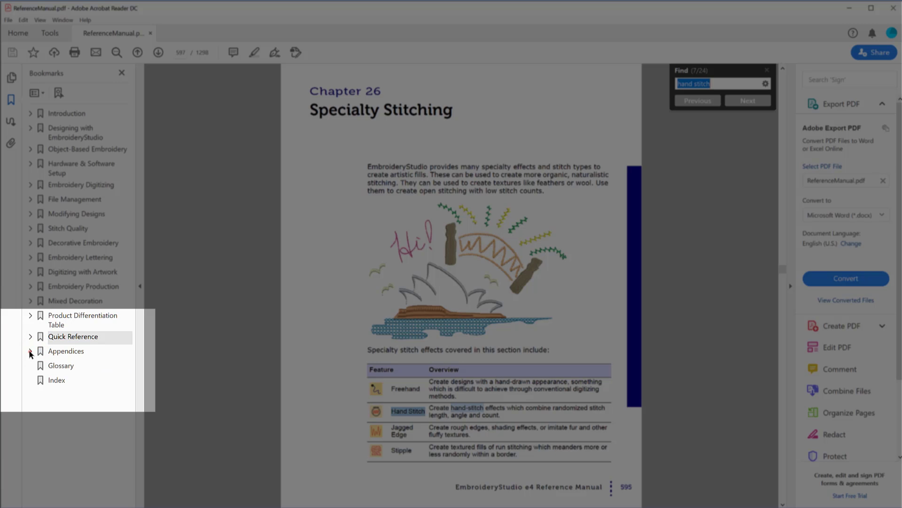
# Step: Open the Embroidery Fonts appendix, visit the Block and Small fonts tables, and reach the Script fonts on page 1244
pyautogui.click(30, 351)
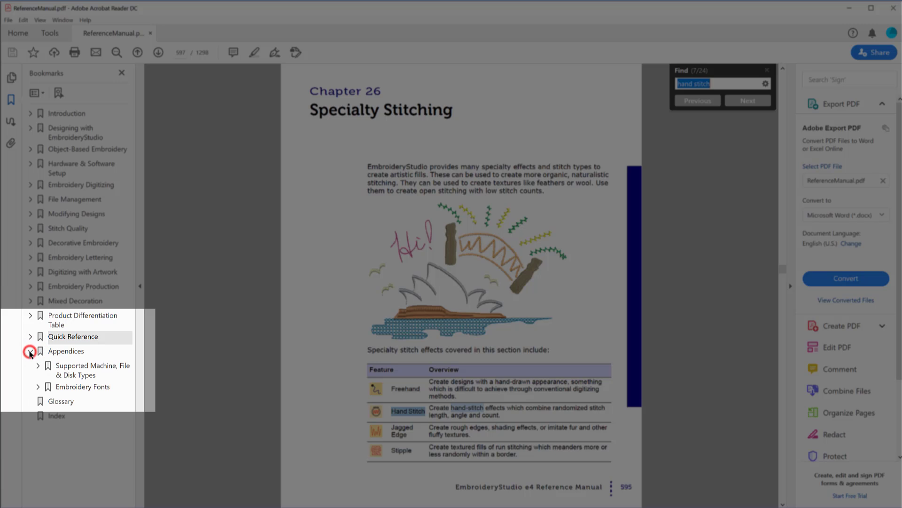
pyautogui.click(62, 387)
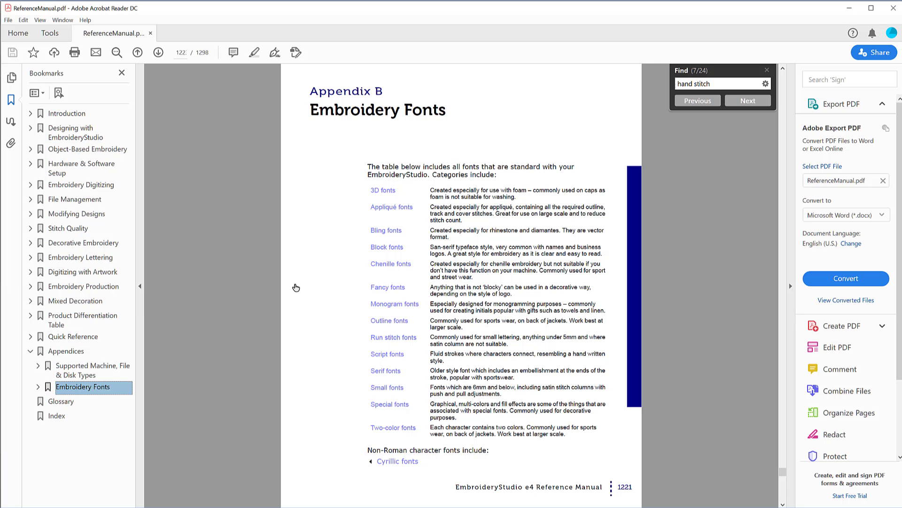
pyautogui.click(380, 248)
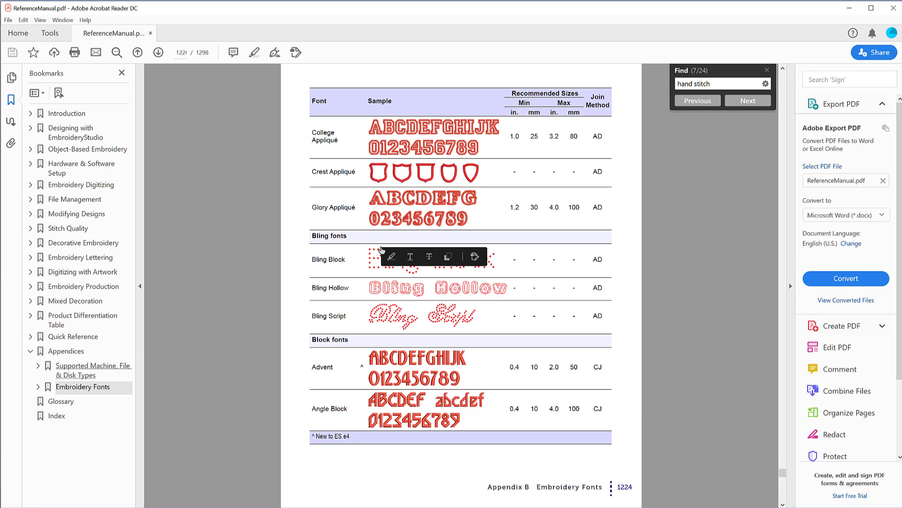
pyautogui.click(60, 388)
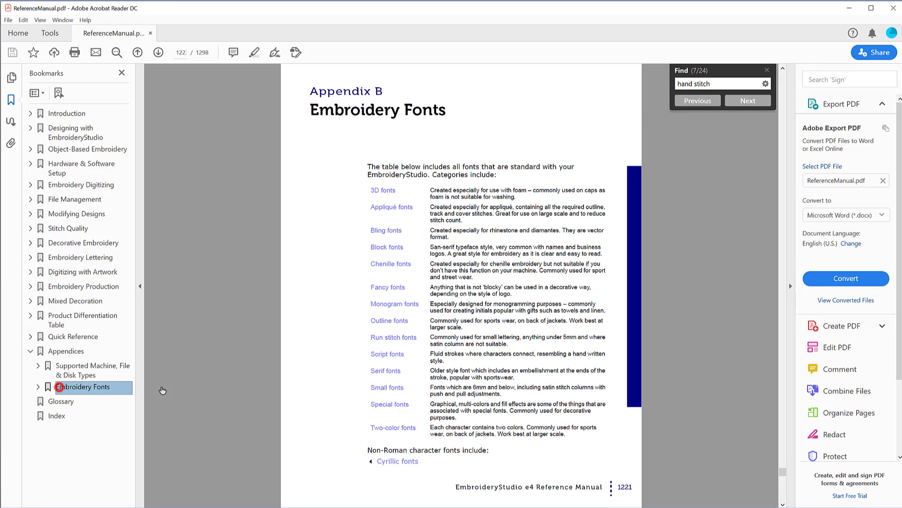
pyautogui.click(380, 389)
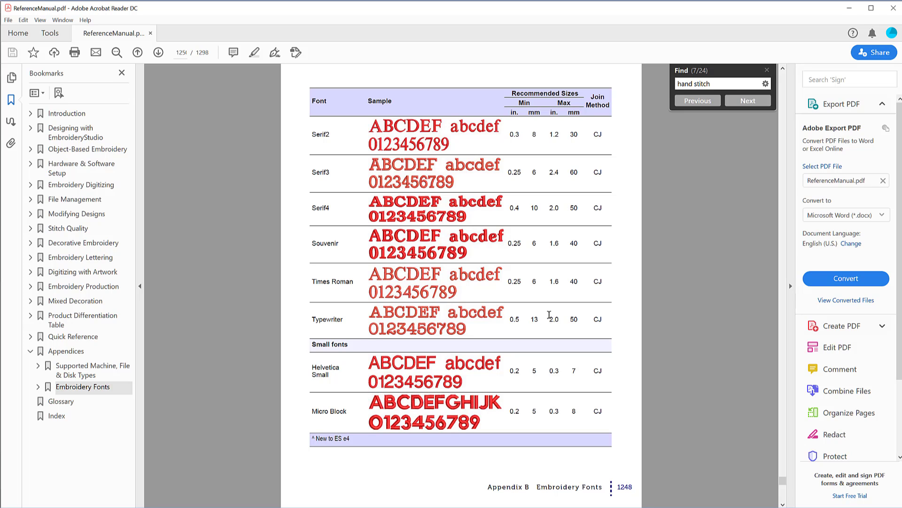
pyautogui.scroll(-3, 549, 314)
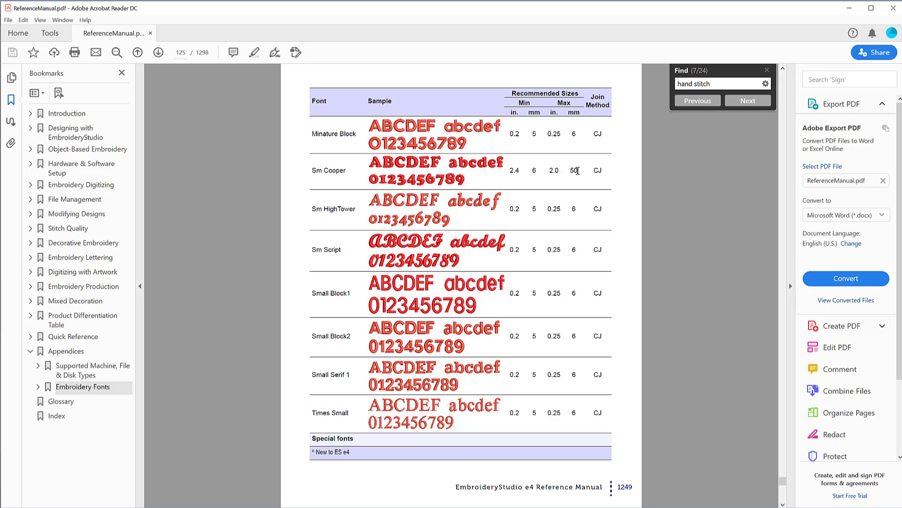
pyautogui.scroll(-3, 502, 189)
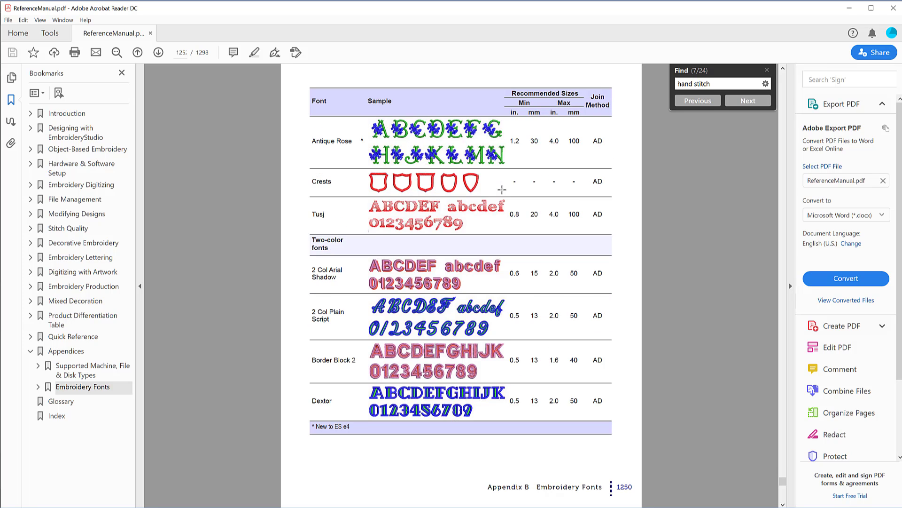
pyautogui.scroll(6, 502, 189)
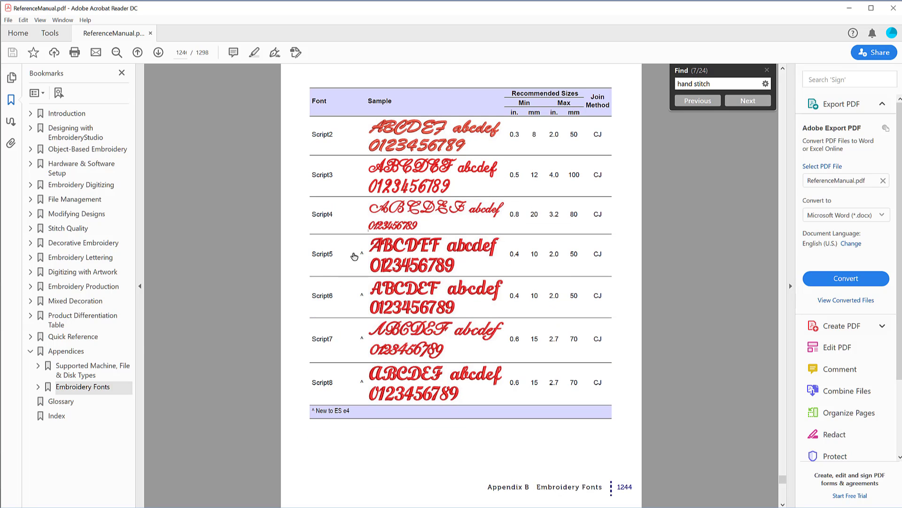
# Step: Go to Quick Reference > Keyboard shortcuts and review the shortcut tables on pages 1201–1203
pyautogui.click(38, 389)
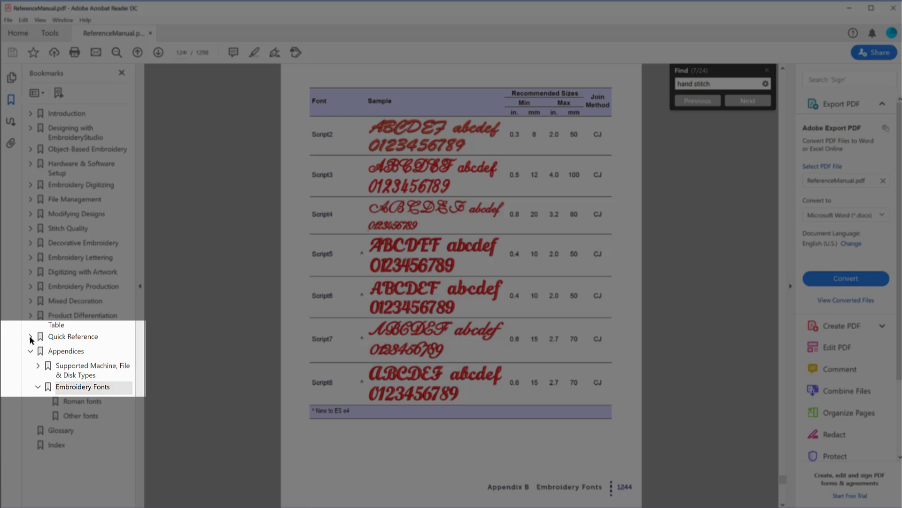
pyautogui.click(30, 336)
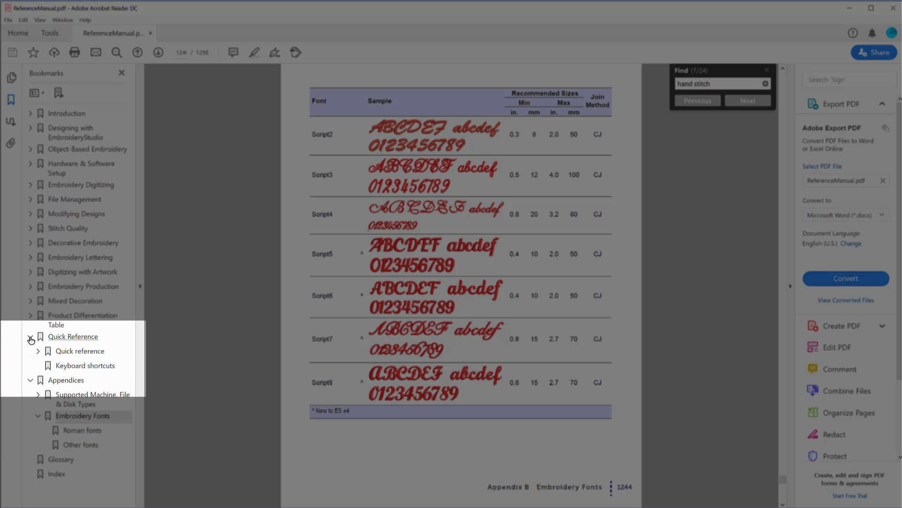
pyautogui.click(64, 369)
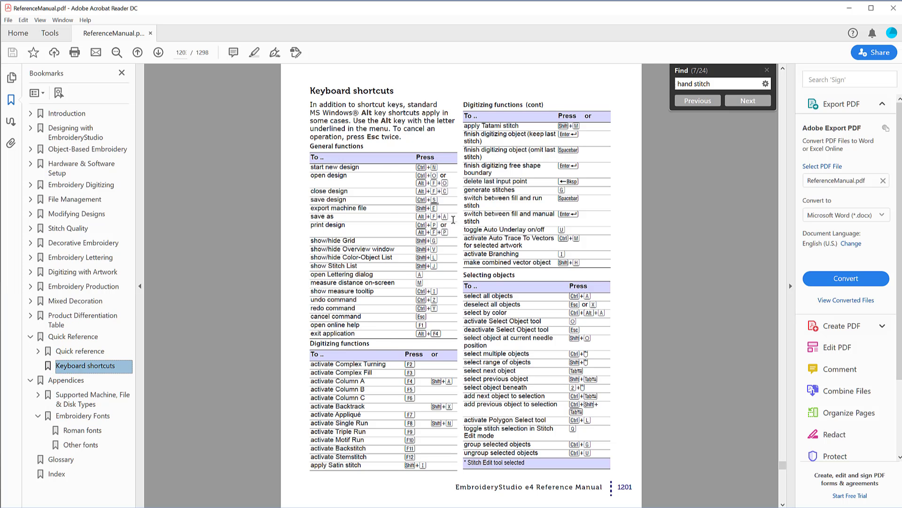
pyautogui.scroll(-4, 453, 219)
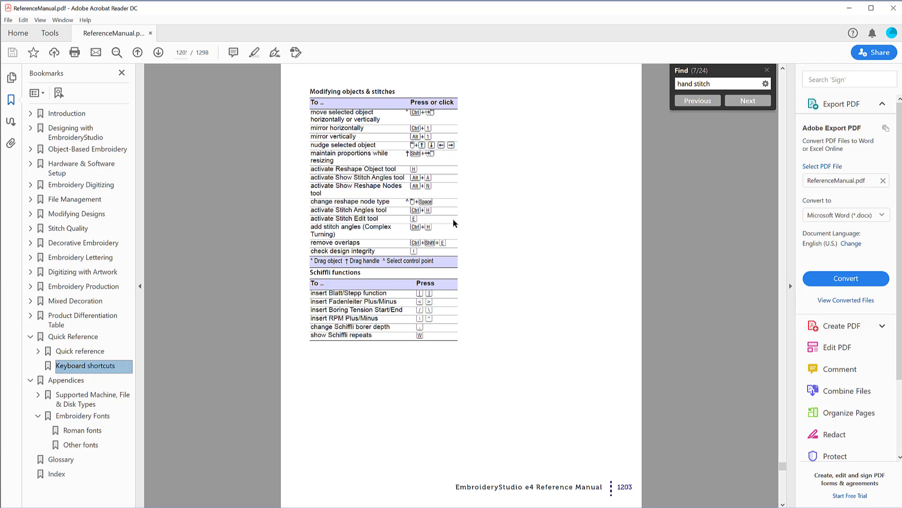
pyautogui.scroll(2, 453, 218)
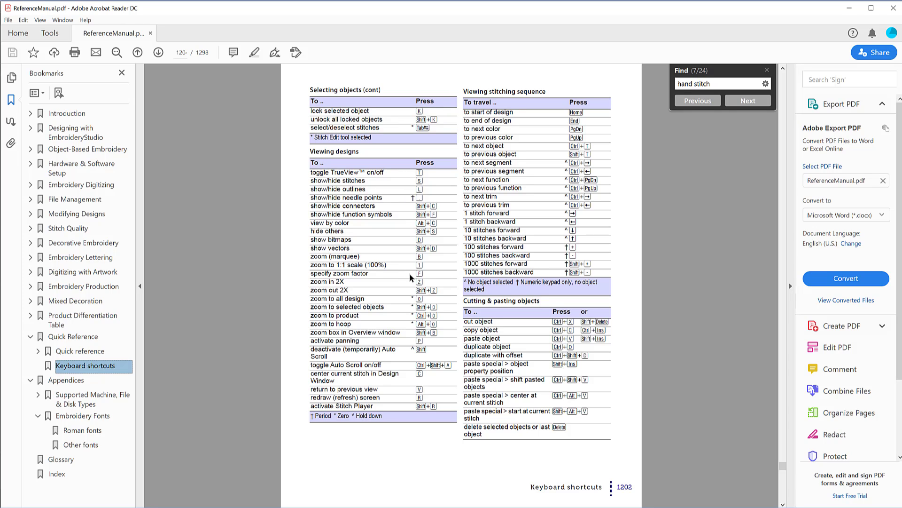
# Step: Minimize the manual and move through EmbroideryStudio's menus from Help to the Window menu
pyautogui.click(850, 9)
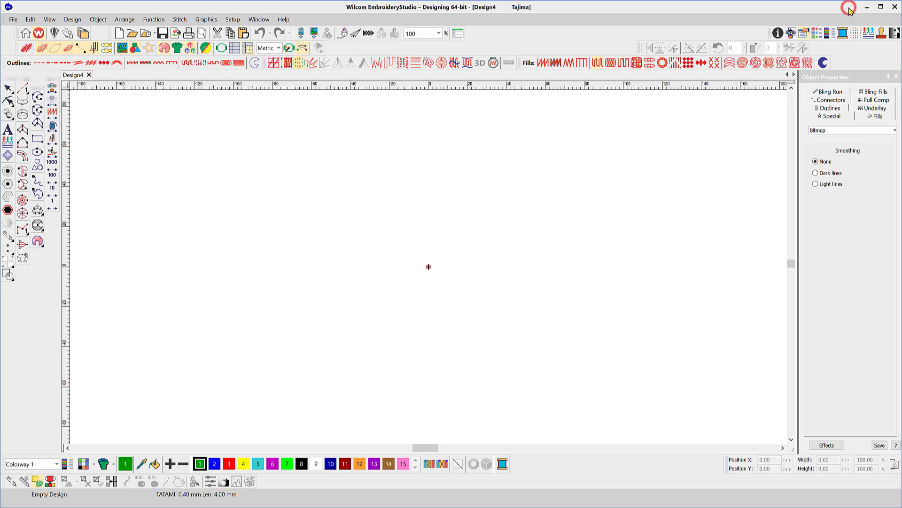
pyautogui.hotkey('alt', 'h')
pyautogui.press('Down')
pyautogui.press('Down')
pyautogui.press('Down')
pyautogui.press('Down')
pyautogui.press('Down')
pyautogui.press('Down')
pyautogui.press('Up')
pyautogui.press('Up')
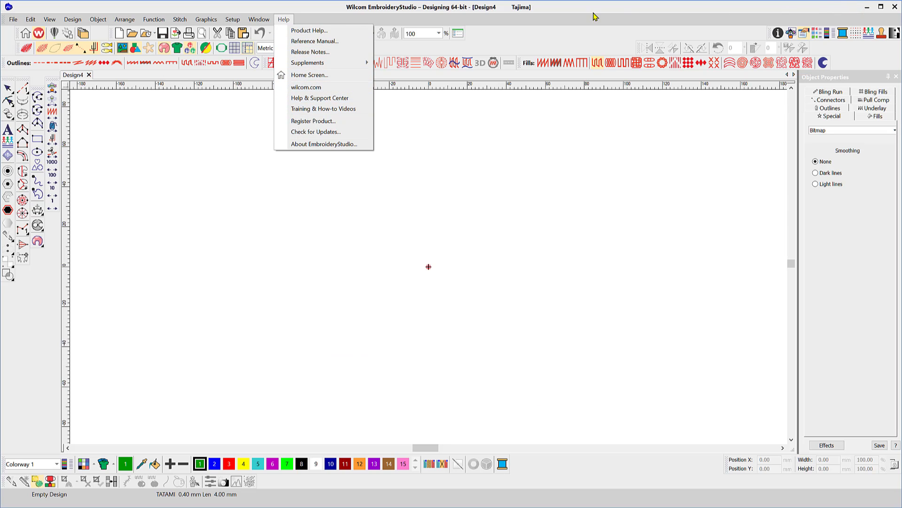
pyautogui.press('Left')
pyautogui.click(259, 20)
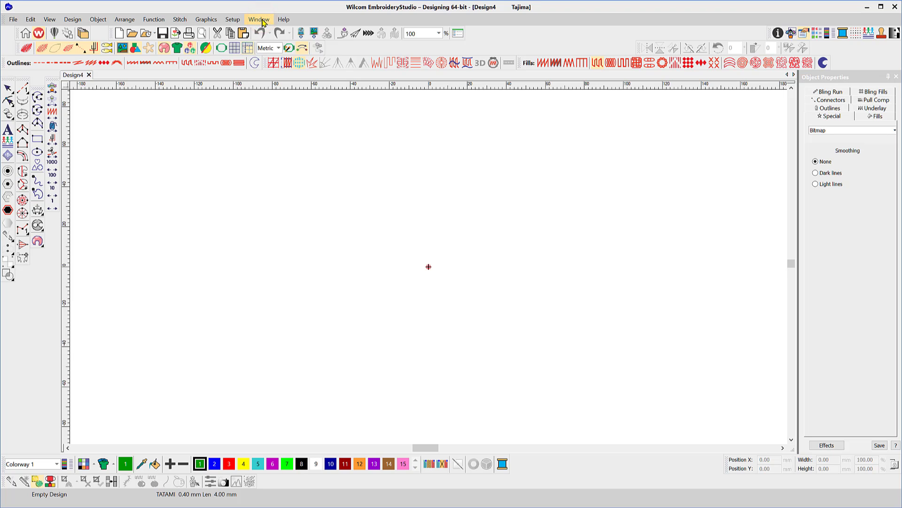
pyautogui.click(262, 21)
# Step: Show and then hide the Bling and Chenille toolbars from Window > Toolbars
pyautogui.moveTo(278, 102)
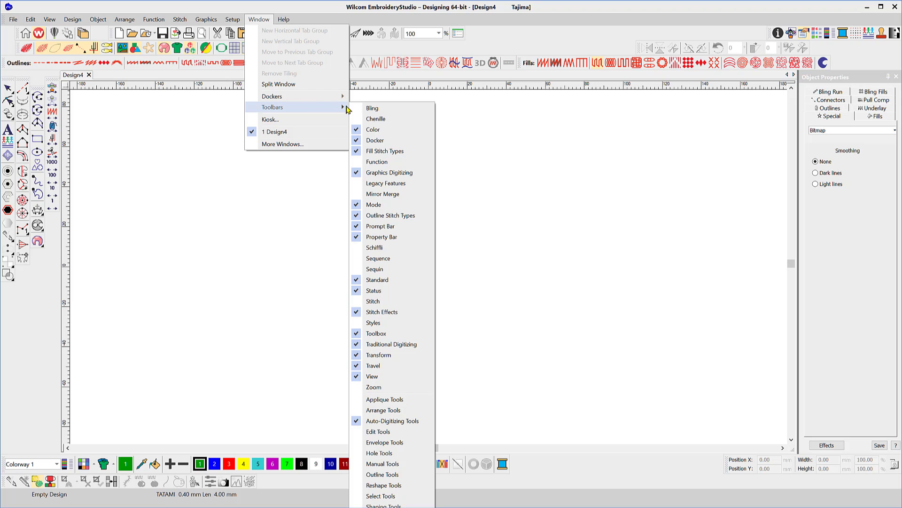
pyautogui.click(358, 108)
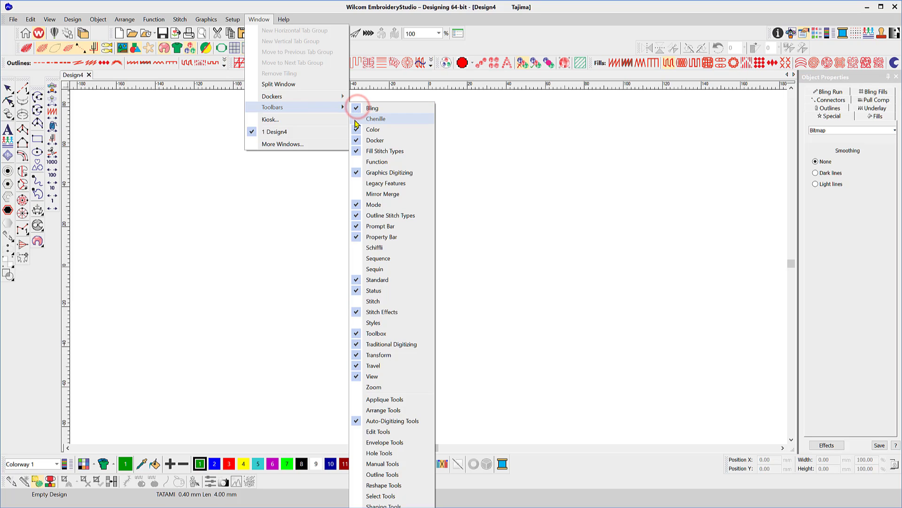
pyautogui.click(356, 120)
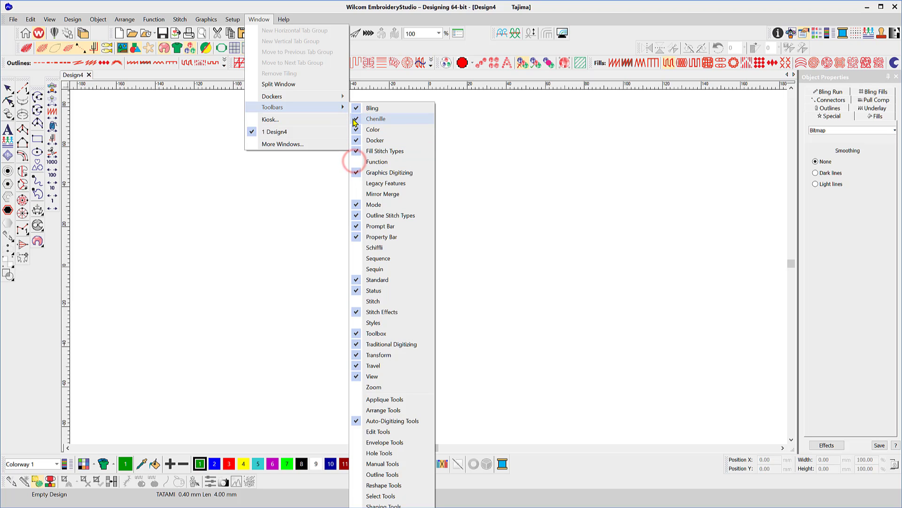
pyautogui.click(354, 119)
pyautogui.click(356, 109)
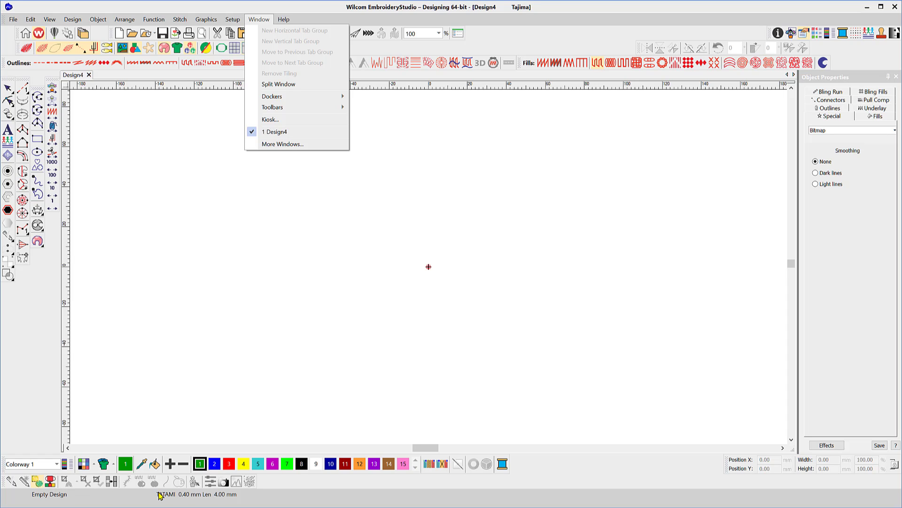
pyautogui.moveTo(271, 106)
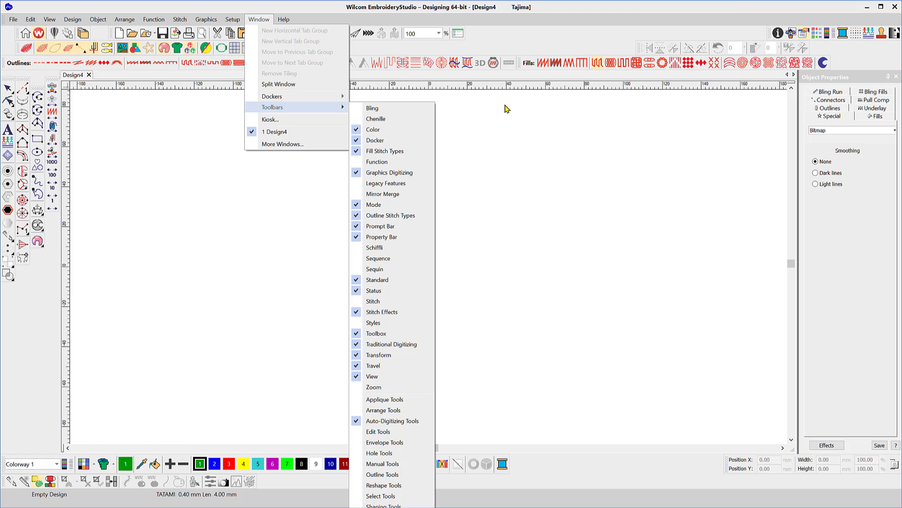
pyautogui.click(565, 45)
# Step: Right-click the toolbar areas to display the list of available toolbars
pyautogui.rightClick(564, 45)
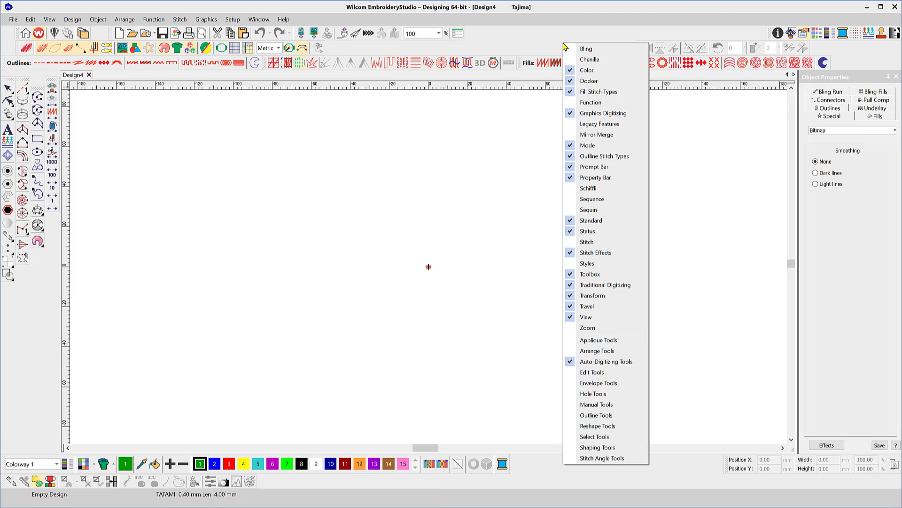
pyautogui.rightClick(42, 290)
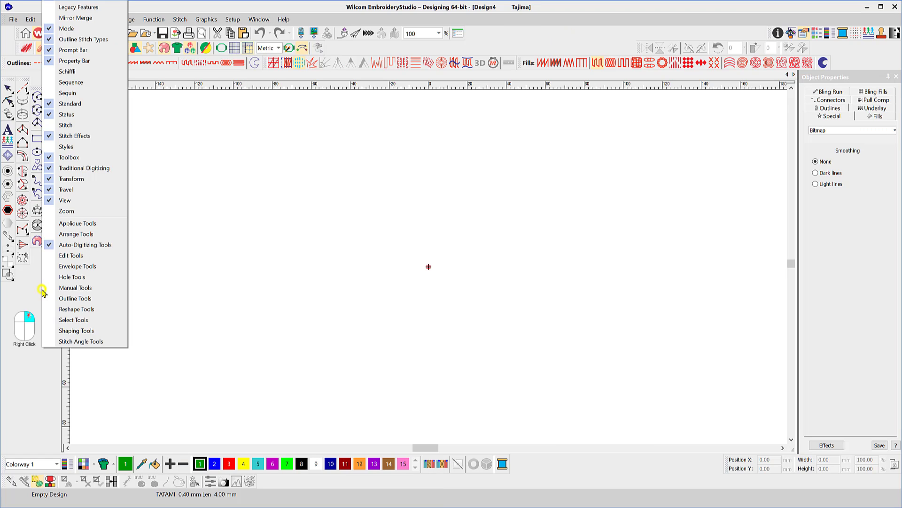
pyautogui.rightClick(613, 475)
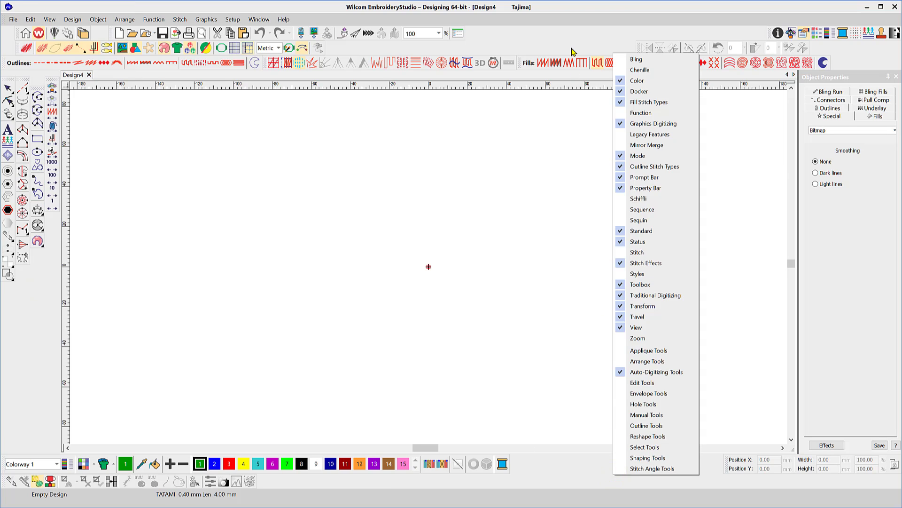
pyautogui.rightClick(508, 49)
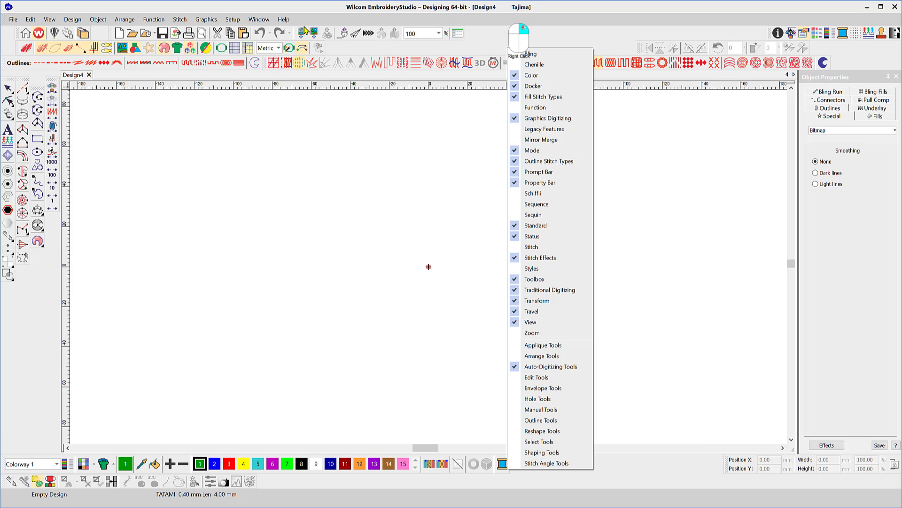
# Step: Browse the Grid & Guides and Hoop tabs of Setup > Options, then confirm the unchanged General settings
pyautogui.click(231, 19)
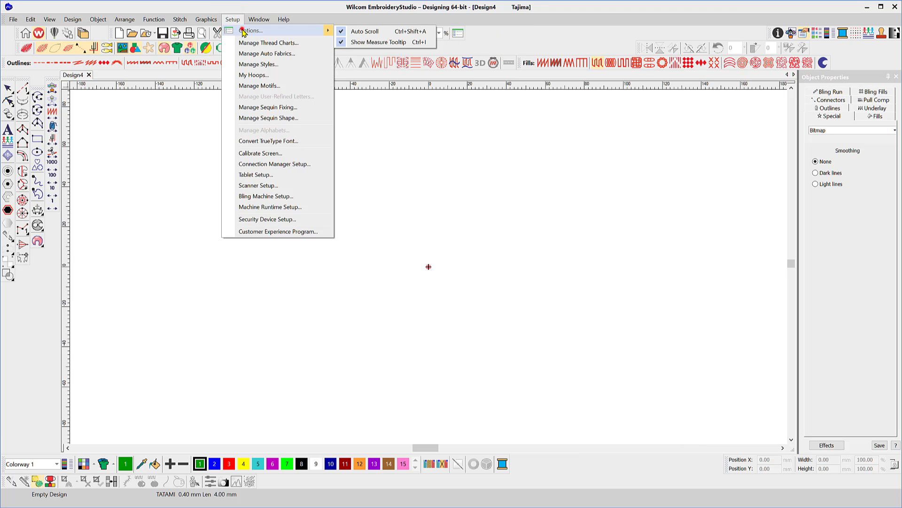
pyautogui.click(245, 31)
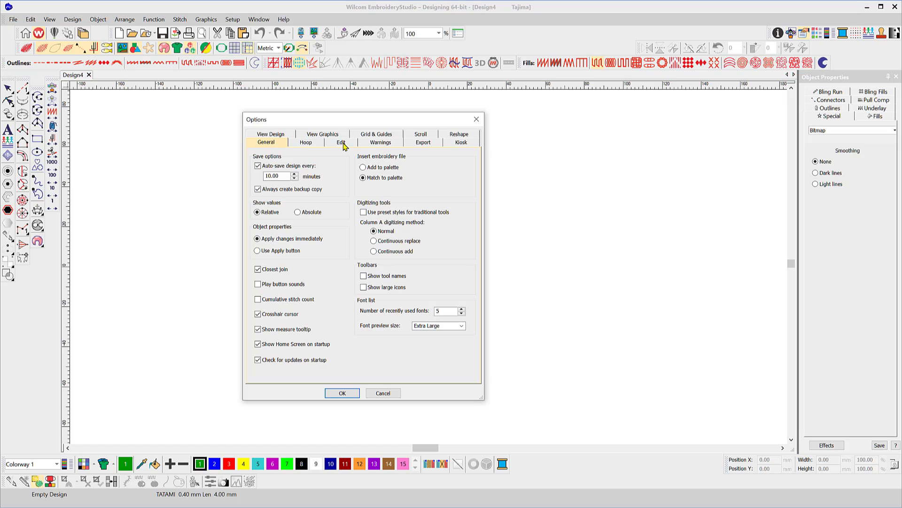
pyautogui.click(366, 135)
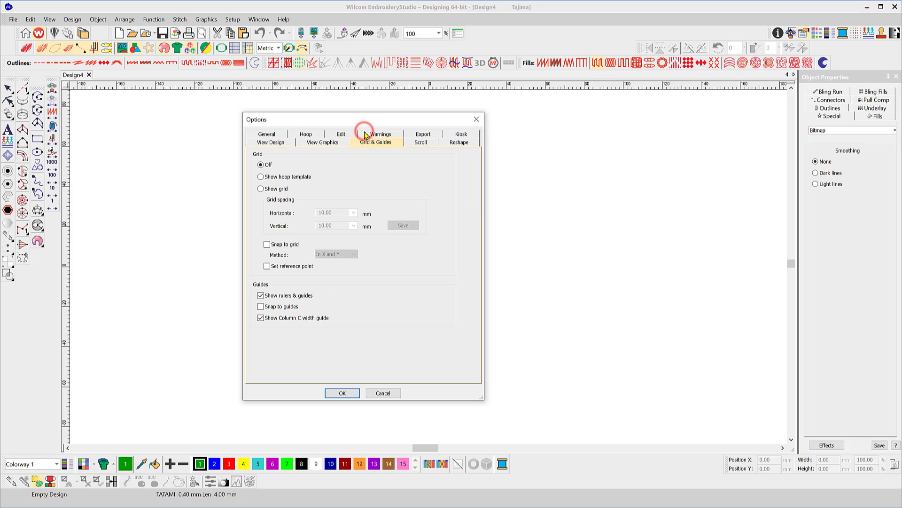
pyautogui.click(311, 136)
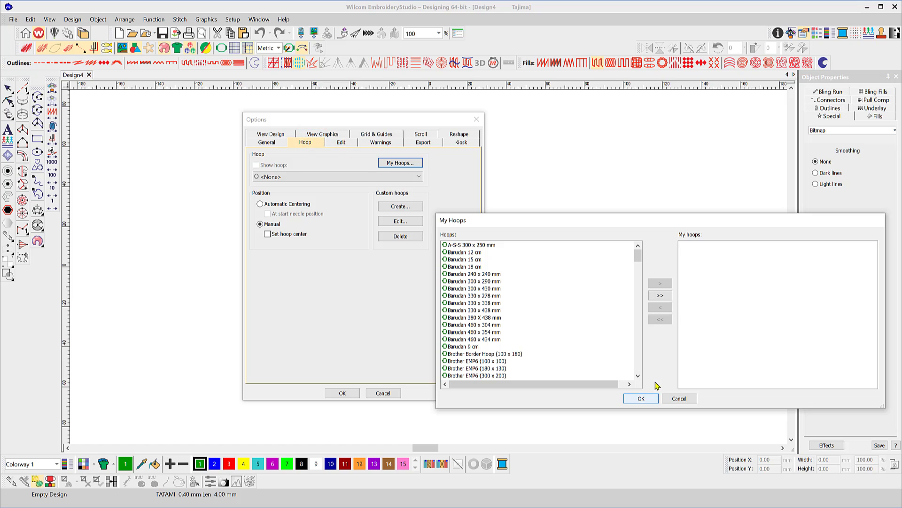
pyautogui.click(679, 398)
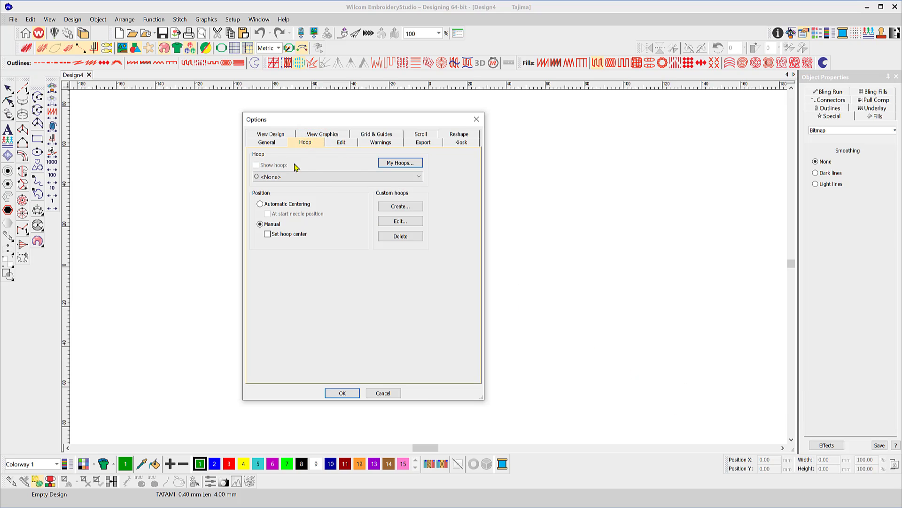
pyautogui.click(263, 143)
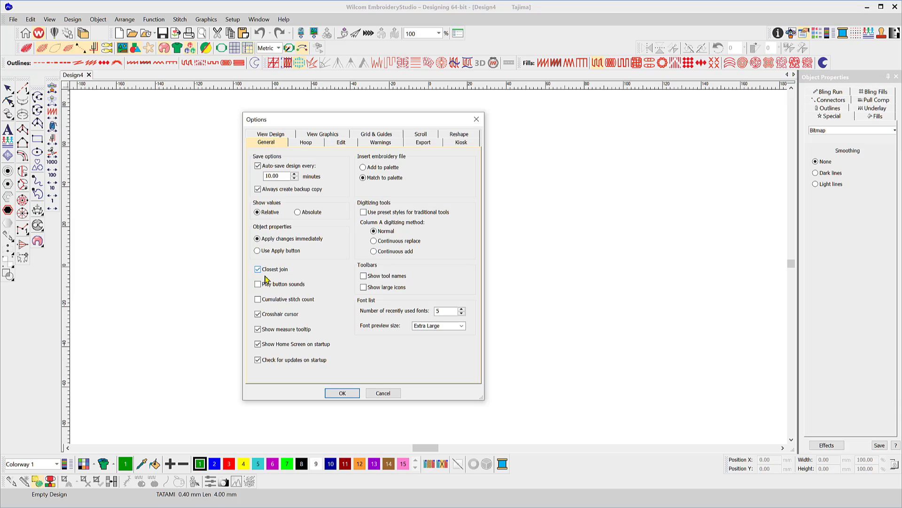
pyautogui.click(342, 394)
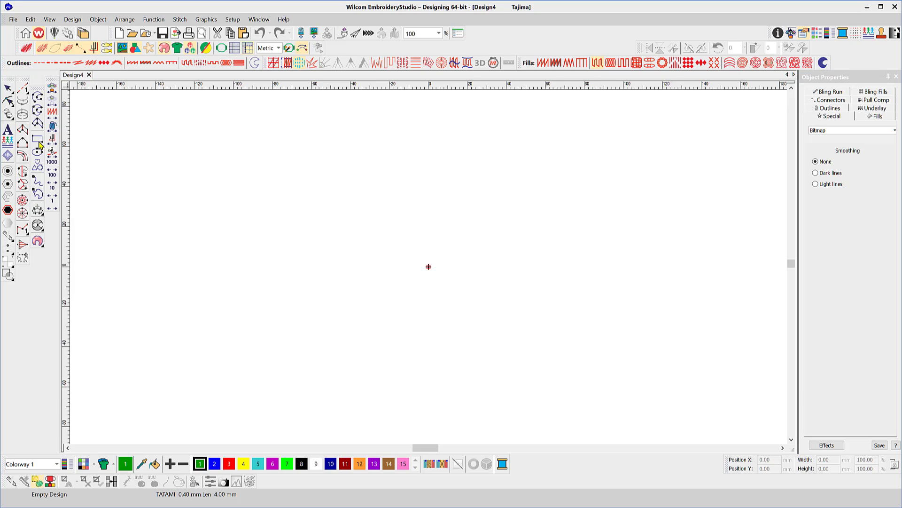
# Step: Draw a larger green filled rectangle, then a smaller second rectangle below it
pyautogui.click(258, 161)
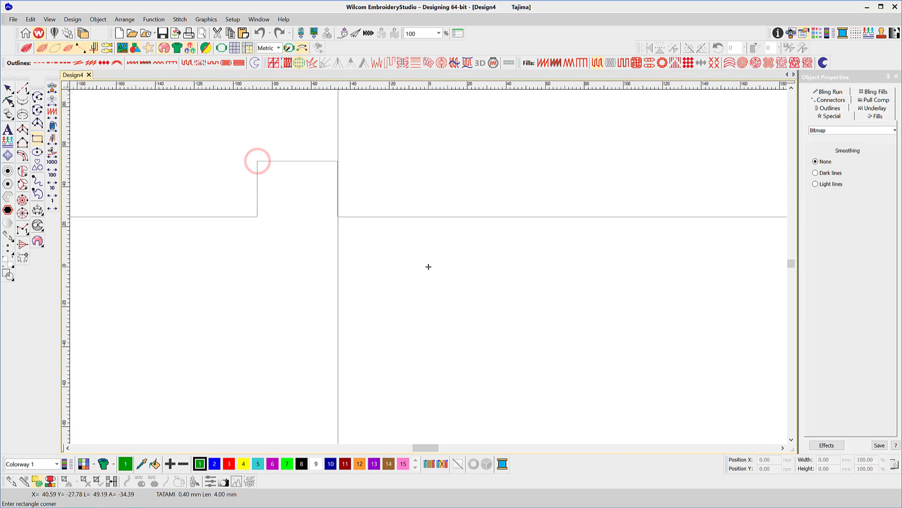
pyautogui.click(339, 217)
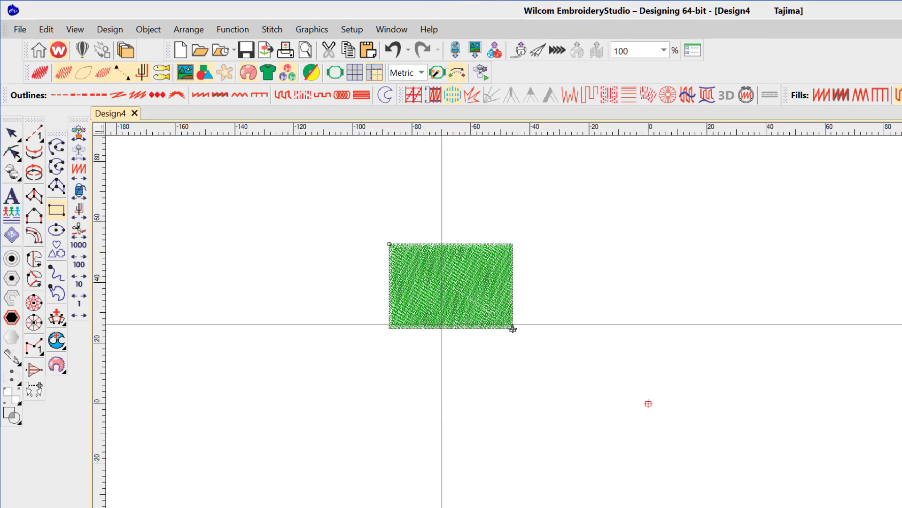
pyautogui.press('h')
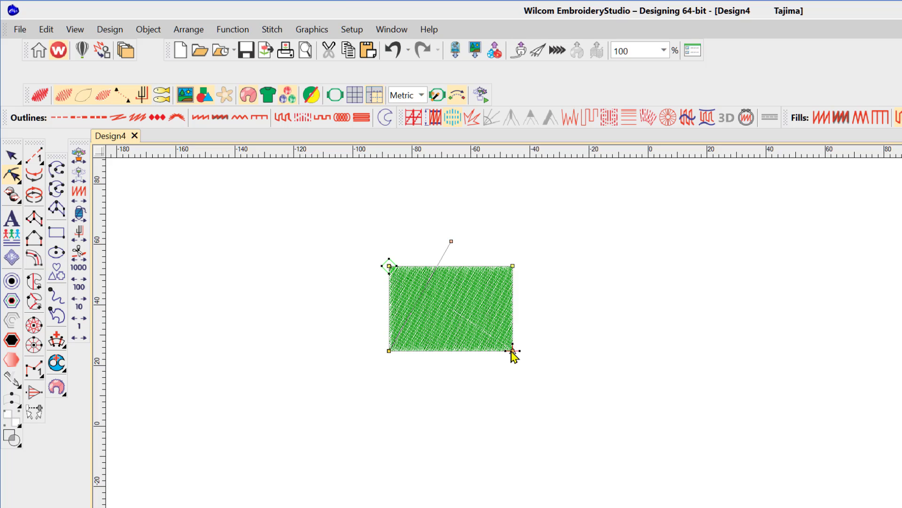
pyautogui.click(513, 351)
pyautogui.click(56, 252)
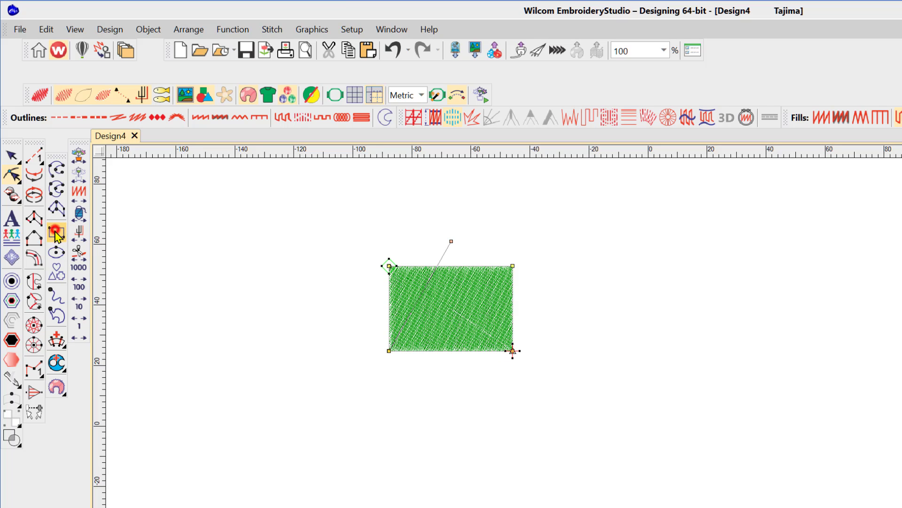
pyautogui.click(386, 337)
pyautogui.click(301, 406)
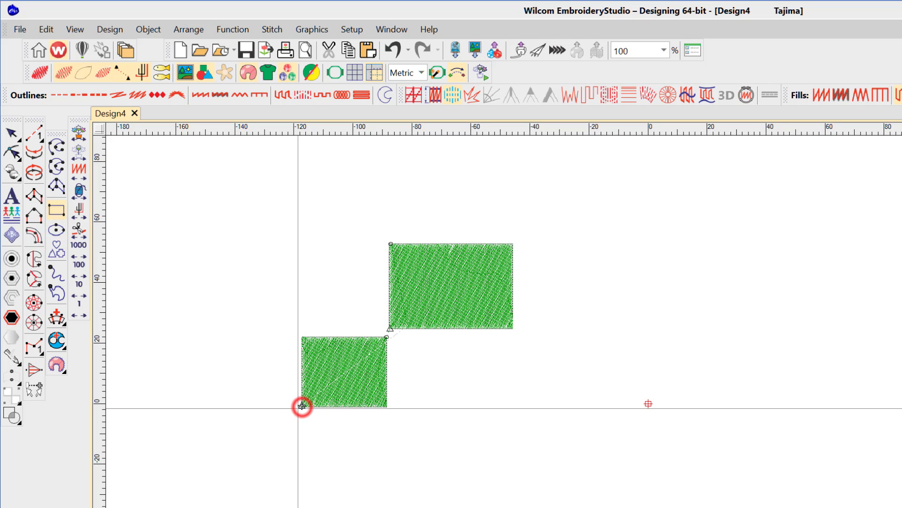
# Step: Move the smaller rectangle onto the larger rectangle's top-right corner, then reselect the larger for reshaping
pyautogui.press('h')
pyautogui.click(501, 305)
pyautogui.click(455, 356)
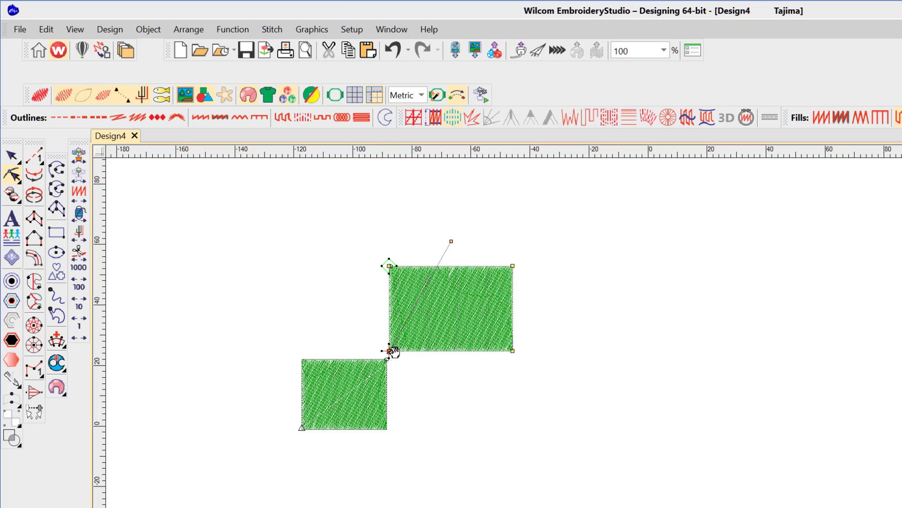
pyautogui.click(386, 377)
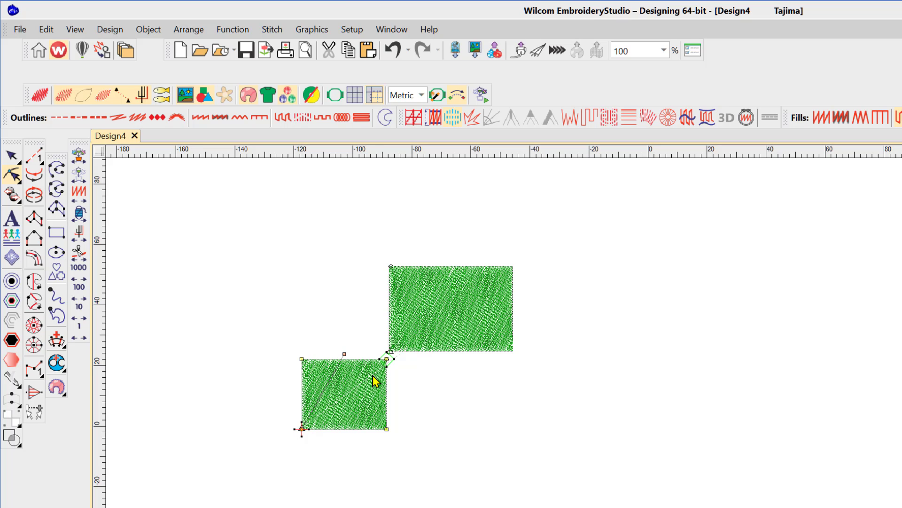
pyautogui.click(11, 155)
pyautogui.moveTo(337, 379); pyautogui.dragTo(554, 218)
pyautogui.click(439, 302)
pyautogui.press('h')
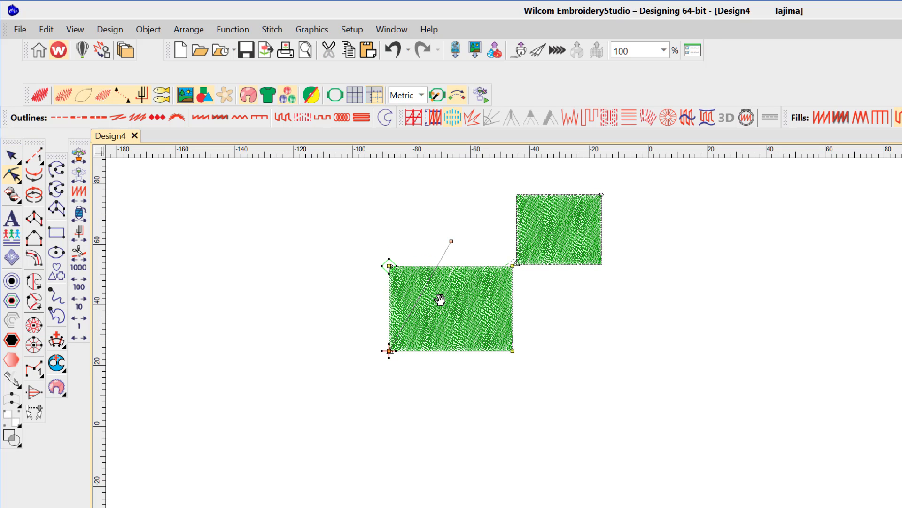
pyautogui.press('j')
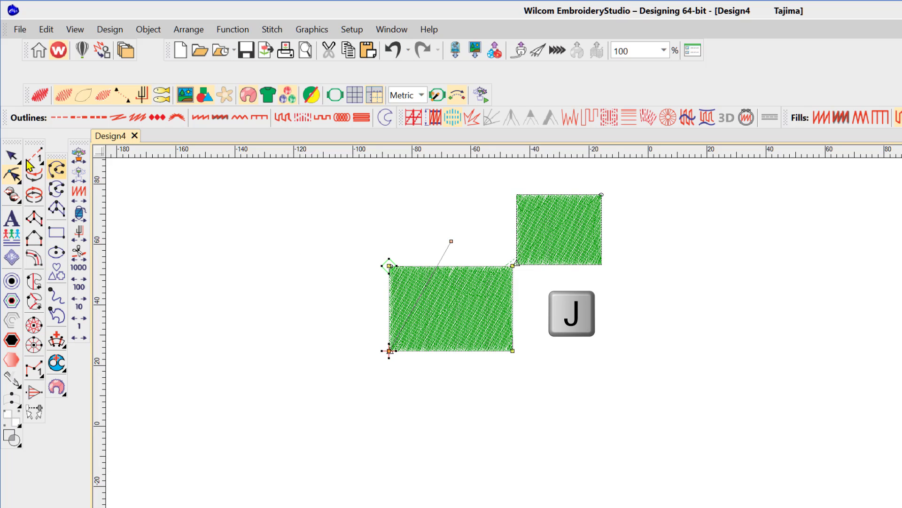
pyautogui.moveTo(750, 385); pyautogui.dragTo(357, 165)
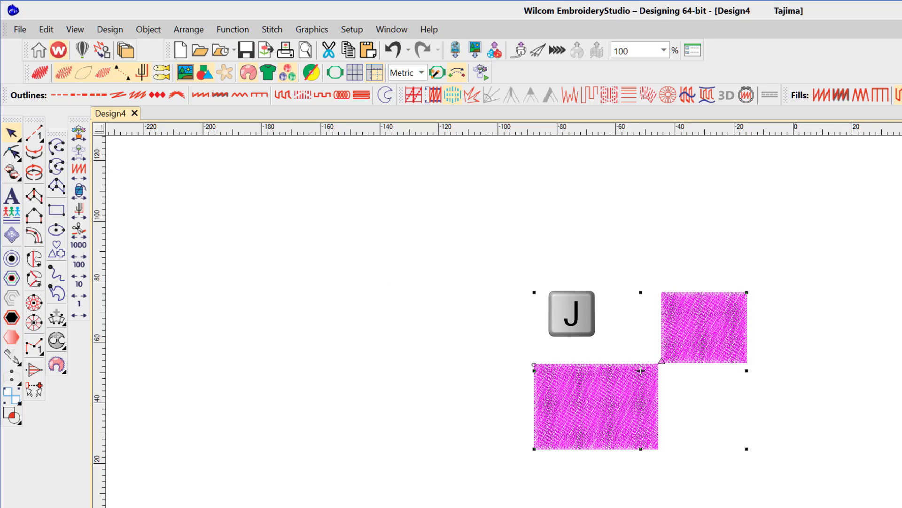
pyautogui.click(875, 450)
pyautogui.click(657, 420)
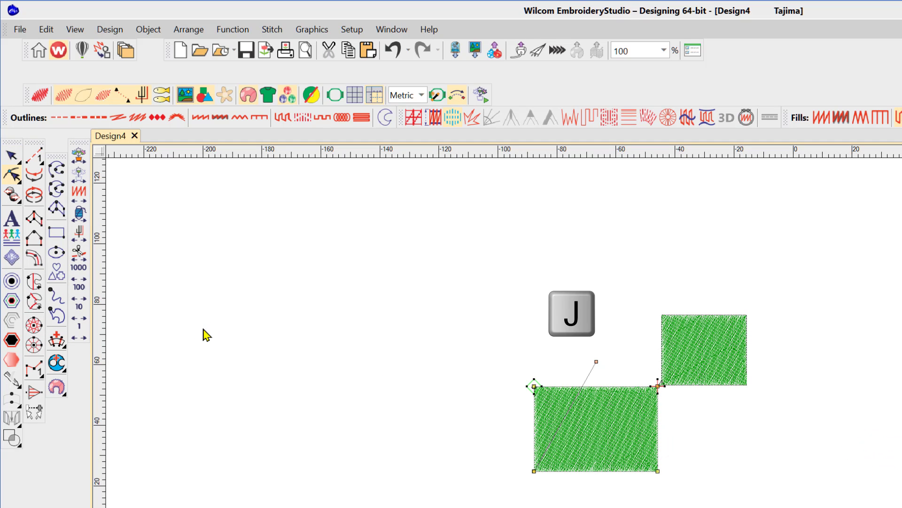
pyautogui.click(706, 385)
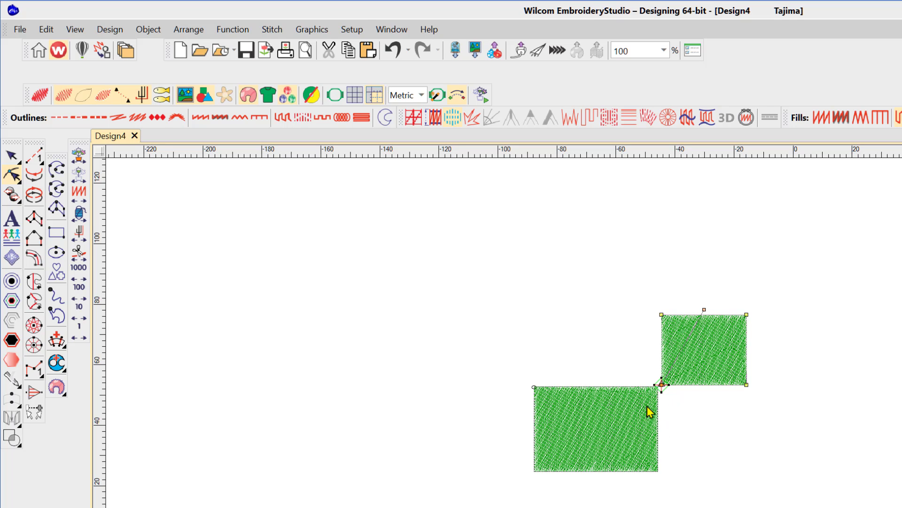
pyautogui.click(352, 29)
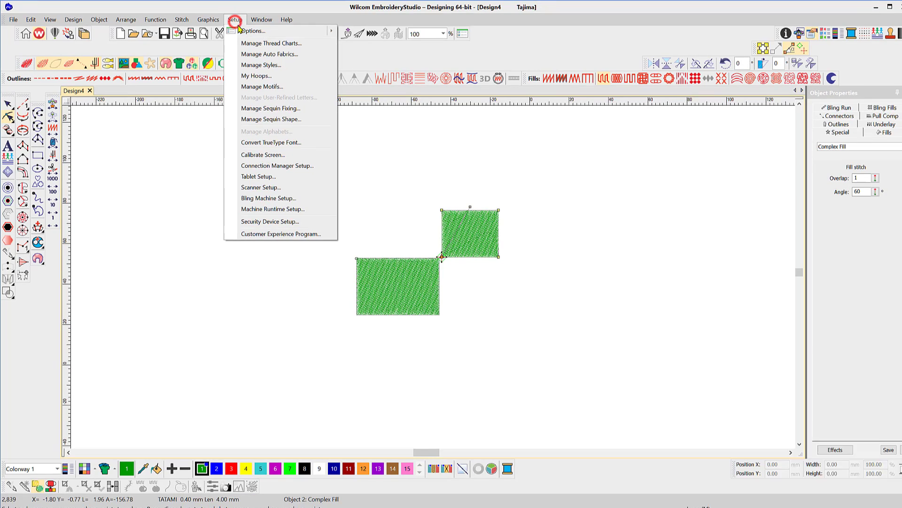
pyautogui.click(239, 28)
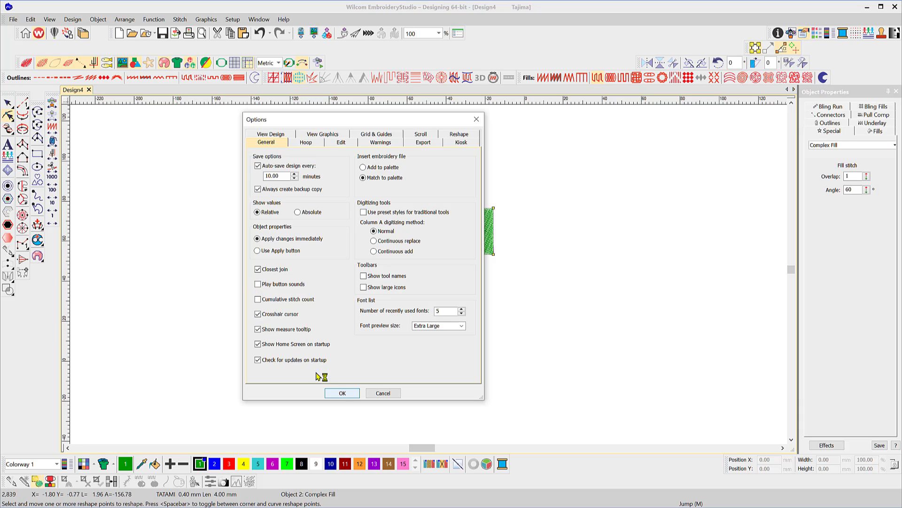
pyautogui.click(337, 392)
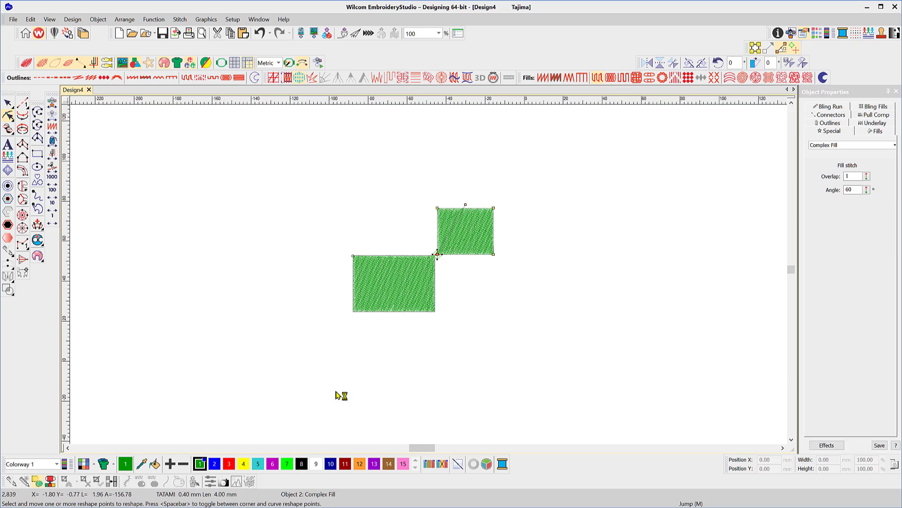
# Step: Draw a third green fill rectangle below the pair and a narrower fourth one right of the gap
pyautogui.click(38, 154)
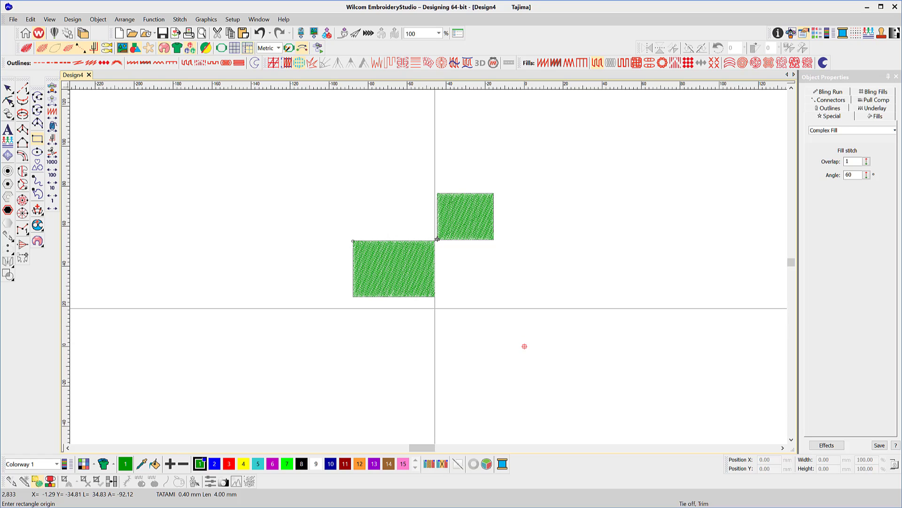
pyautogui.click(435, 308)
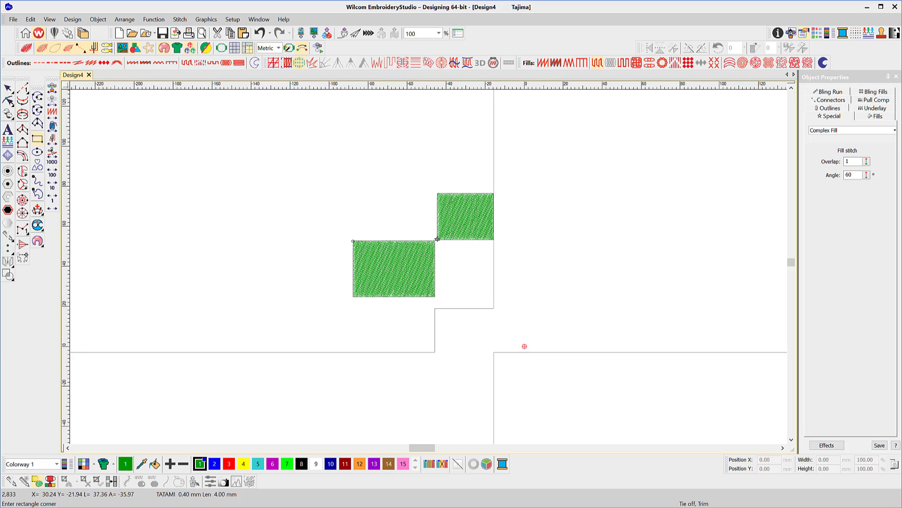
pyautogui.click(493, 352)
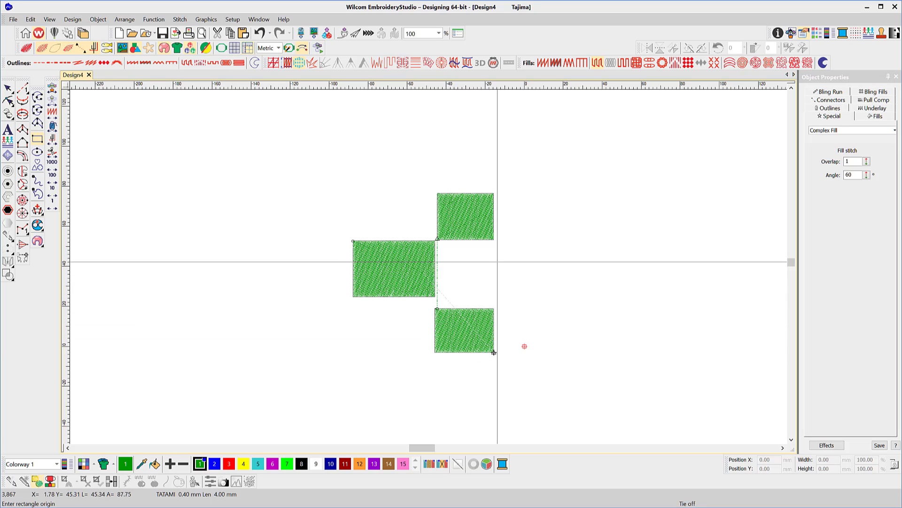
pyautogui.click(493, 254)
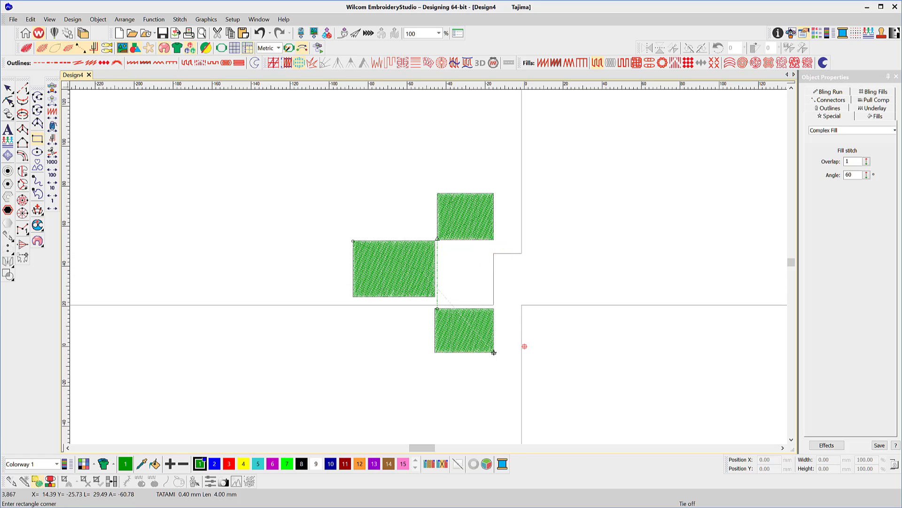
pyautogui.click(523, 304)
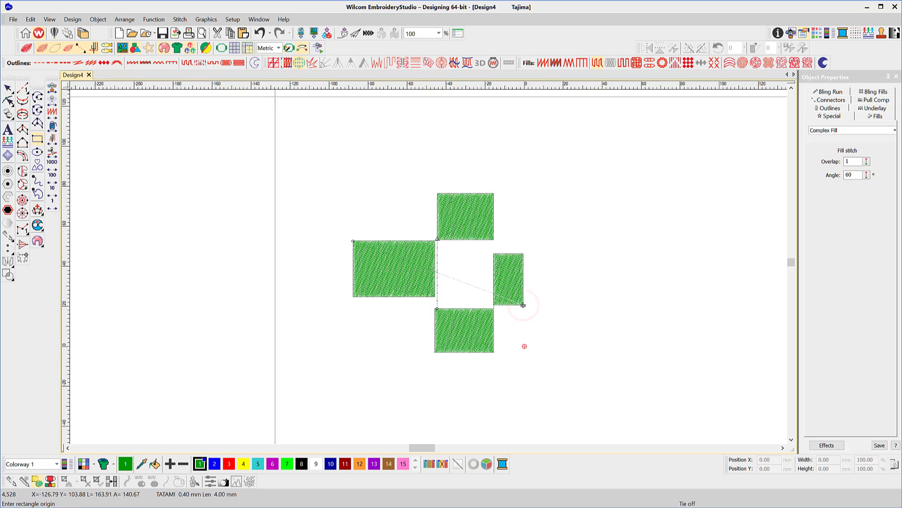
# Step: In Setup > Options' General tab, tick Show tool names and Show large icons
pyautogui.click(233, 19)
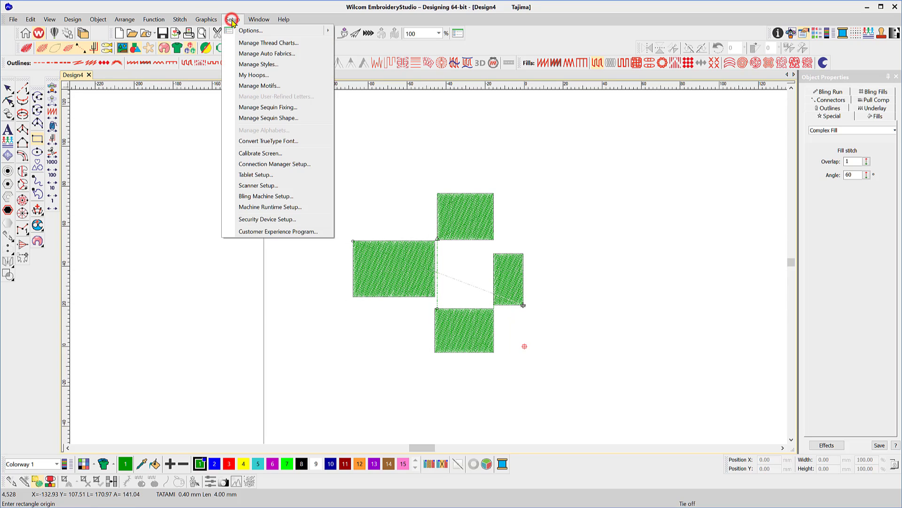
pyautogui.click(244, 31)
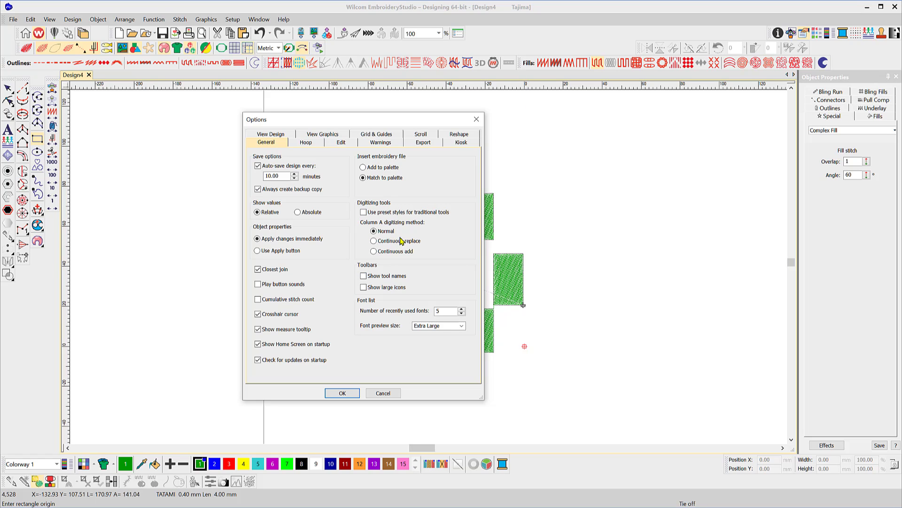
pyautogui.click(363, 277)
pyautogui.click(363, 289)
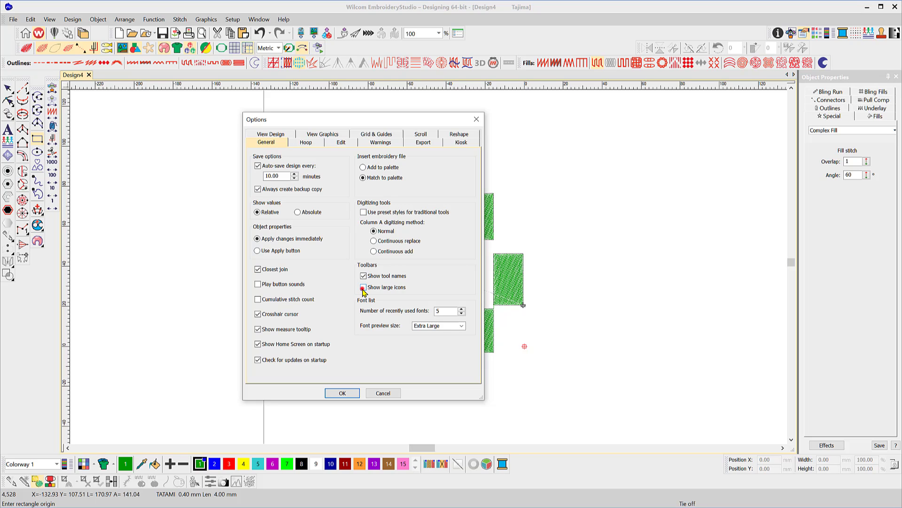
# Step: Apply the tool-name and large-icon toolbar settings by confirming the Options dialog
pyautogui.click(343, 393)
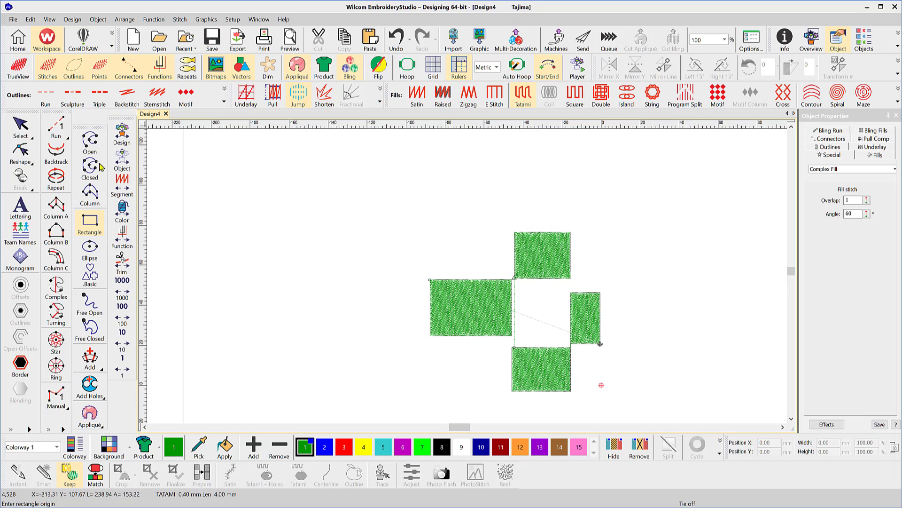
# Step: In Options, untick Show tool names and Show large icons for small icons without labels
pyautogui.click(232, 20)
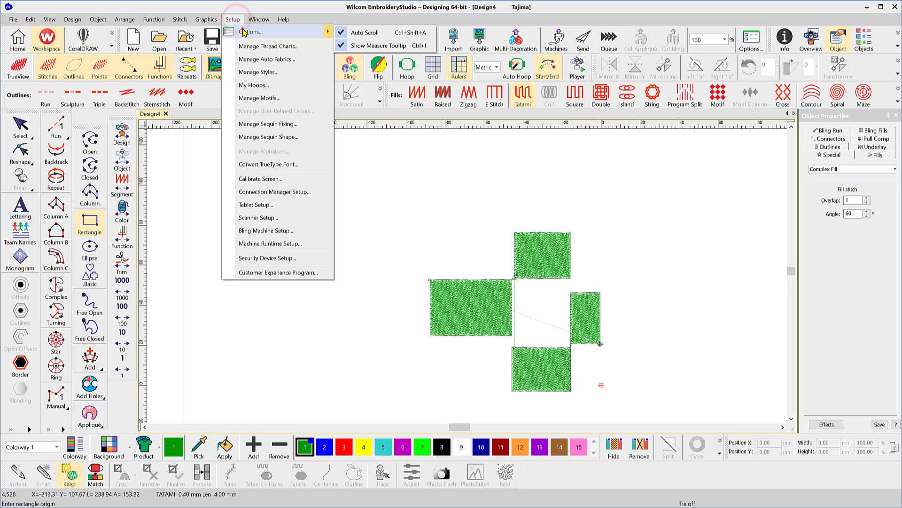
pyautogui.click(242, 32)
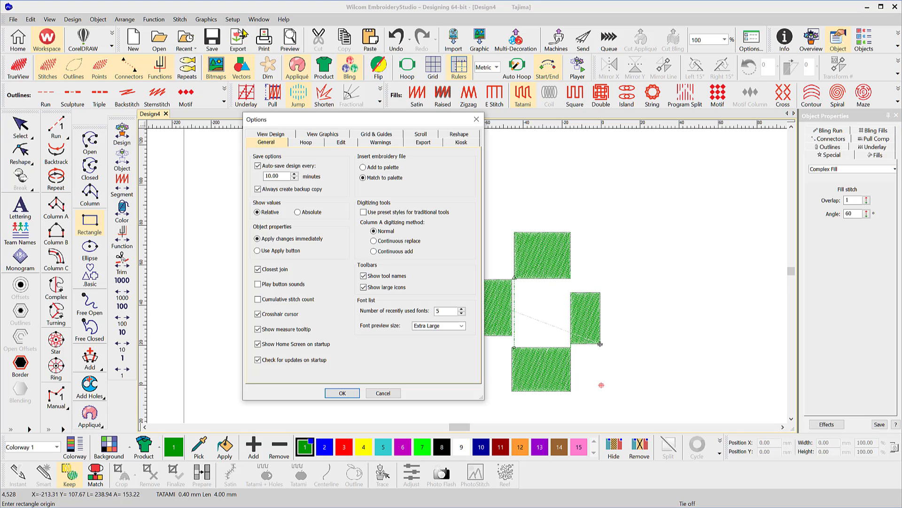
pyautogui.click(363, 276)
pyautogui.click(364, 287)
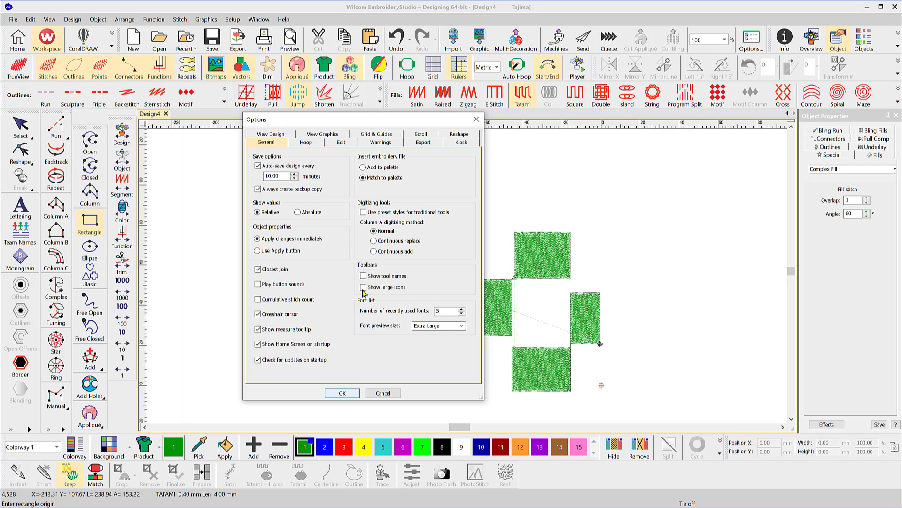
pyautogui.click(343, 393)
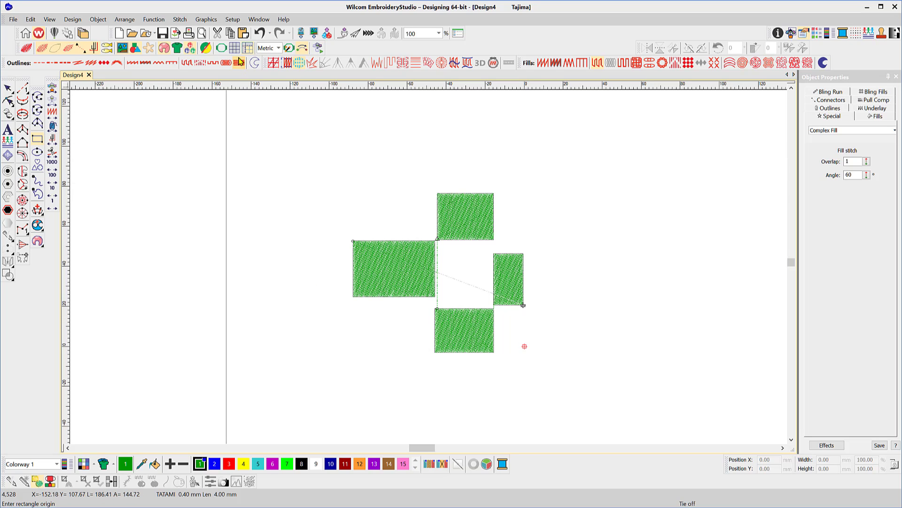
pyautogui.rightClick(235, 49)
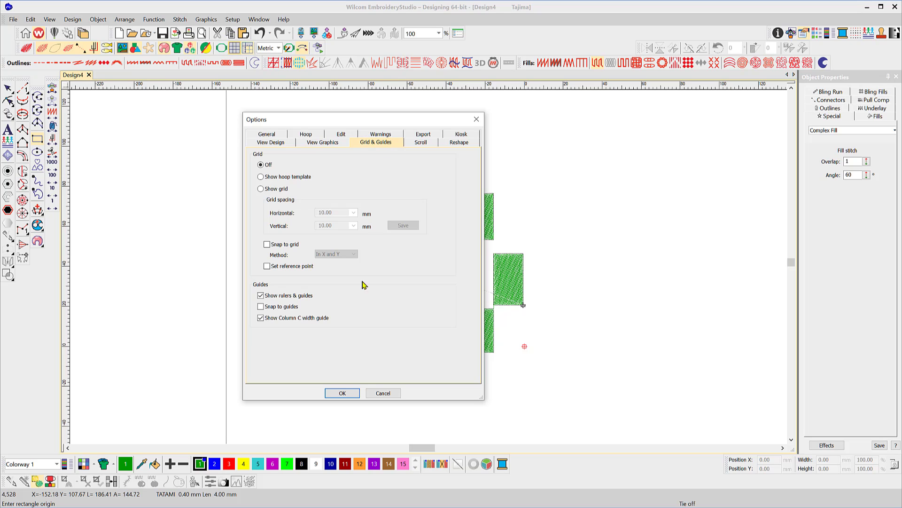
pyautogui.click(344, 392)
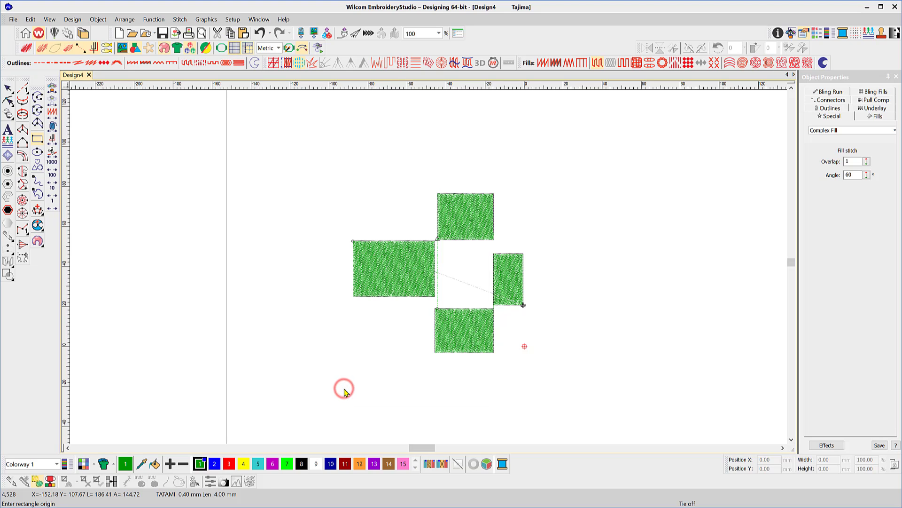
pyautogui.rightClick(224, 49)
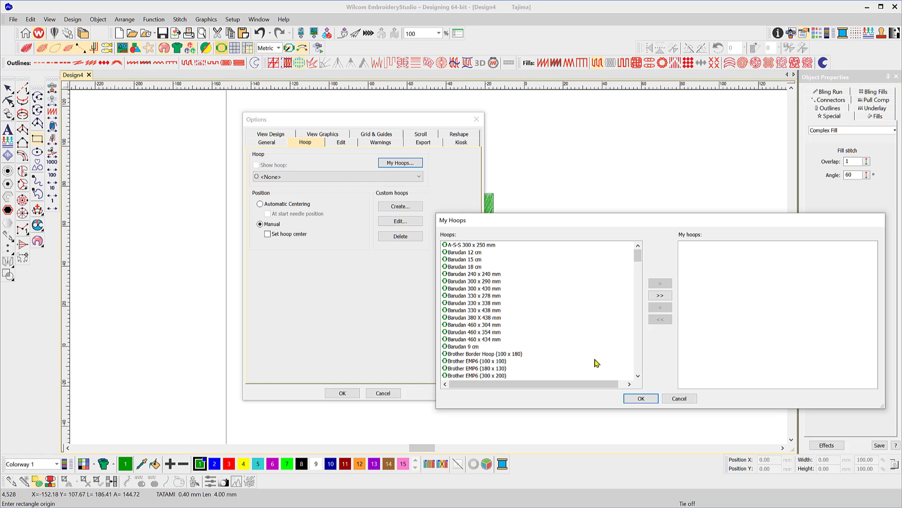
pyautogui.click(642, 399)
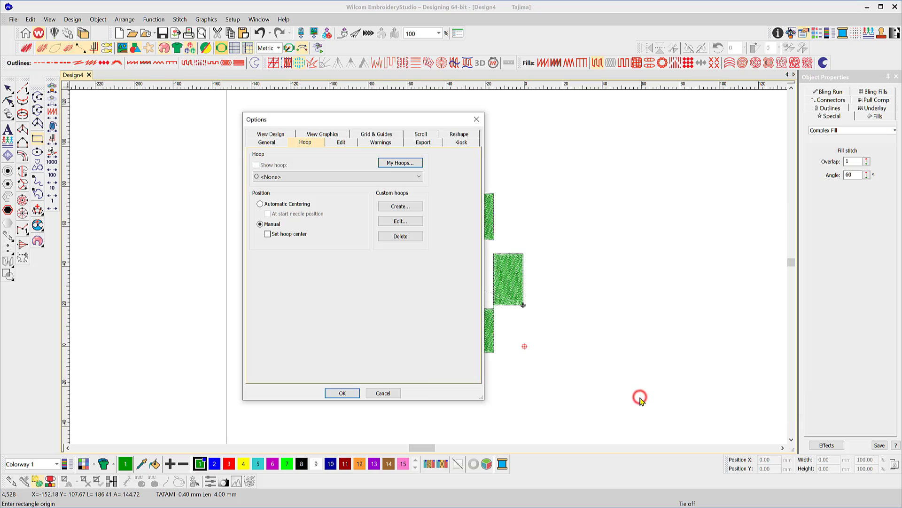
pyautogui.click(357, 393)
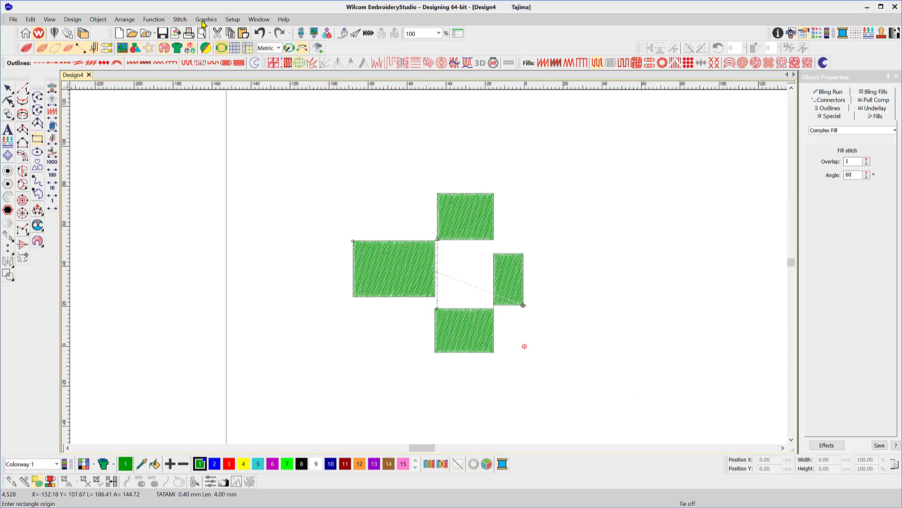
# Step: Create a new design and import the Forest Protection.bmp graphic into it
pyautogui.click(119, 33)
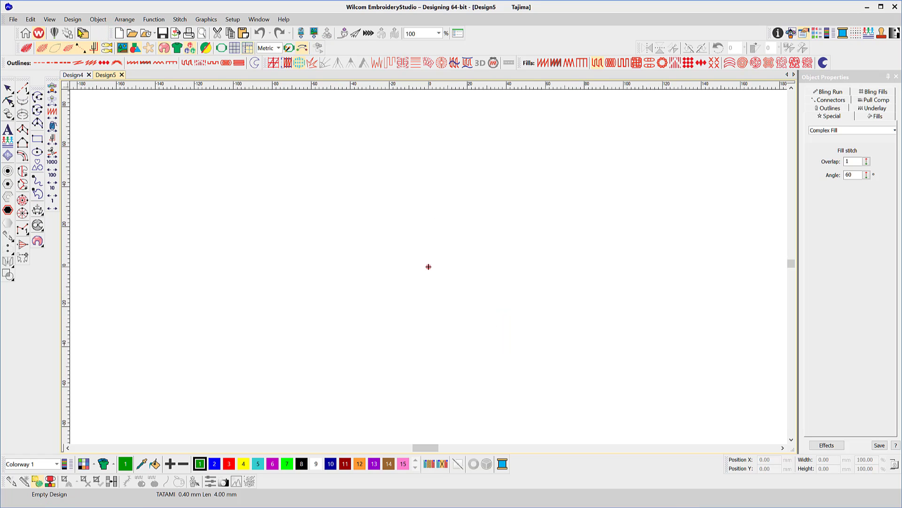
pyautogui.click(13, 19)
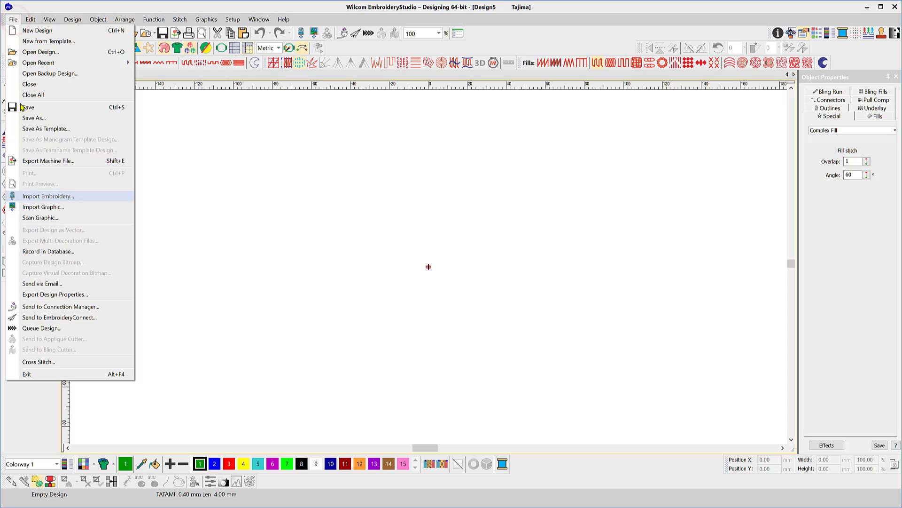
pyautogui.click(28, 207)
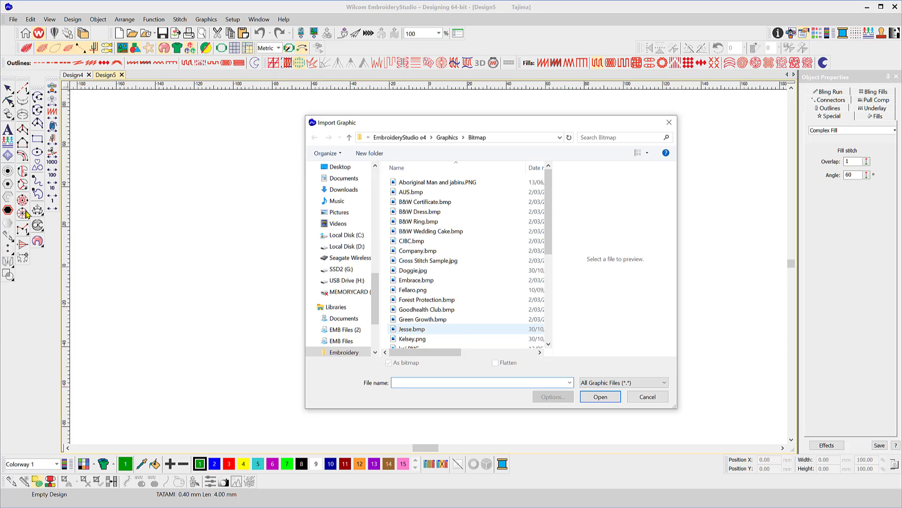
pyautogui.click(412, 300)
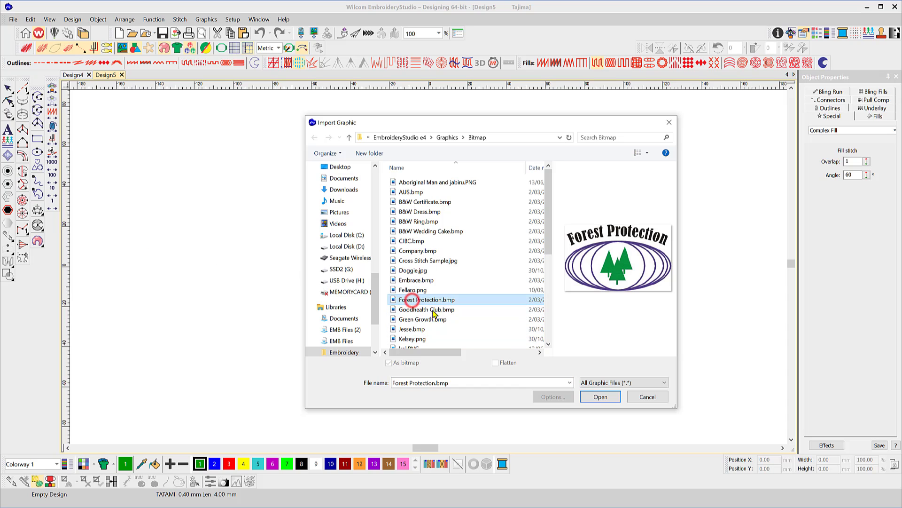
pyautogui.click(600, 396)
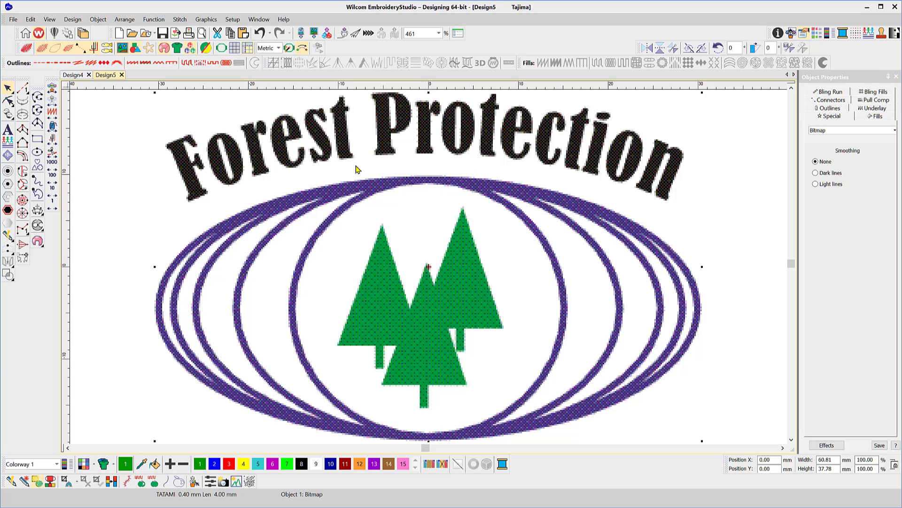
# Step: Choose the Crop Bitmap Any Shape command from the Graphics menu
pyautogui.click(205, 21)
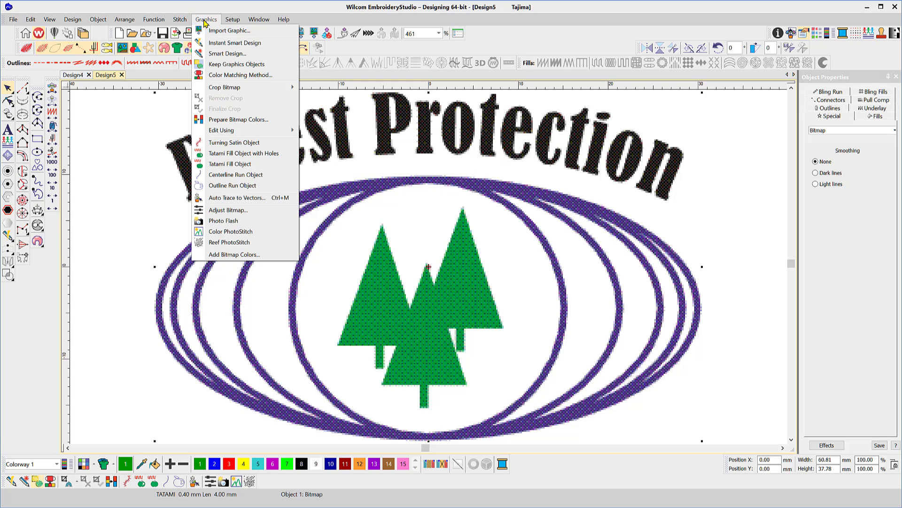
pyautogui.moveTo(231, 83)
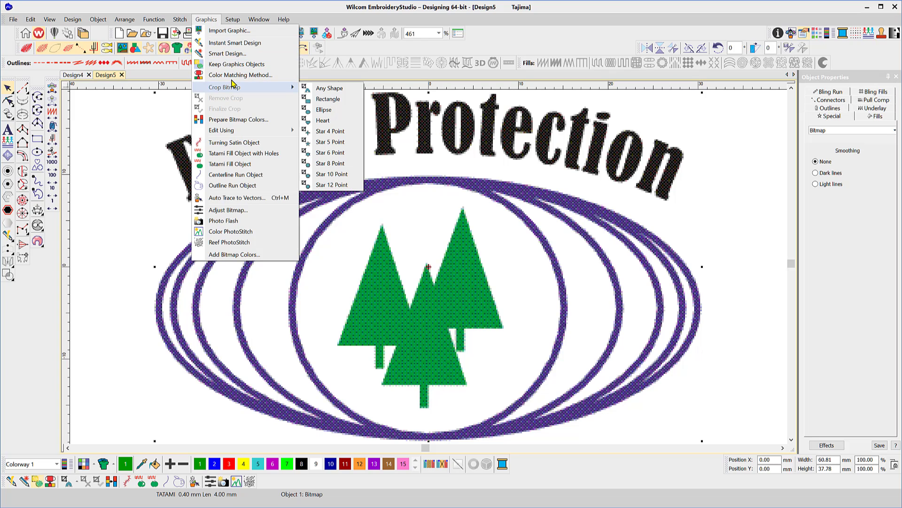
pyautogui.press('Down')
pyautogui.press('Down')
pyautogui.press('Down')
pyautogui.press('Down')
pyautogui.press('Down')
pyautogui.press('Down')
pyautogui.press('Down')
pyautogui.press('Down')
pyautogui.press('Down')
pyautogui.press('Up')
pyautogui.press('Up')
pyautogui.press('Up')
pyautogui.press('Up')
pyautogui.press('Up')
pyautogui.press('Up')
pyautogui.press('Up')
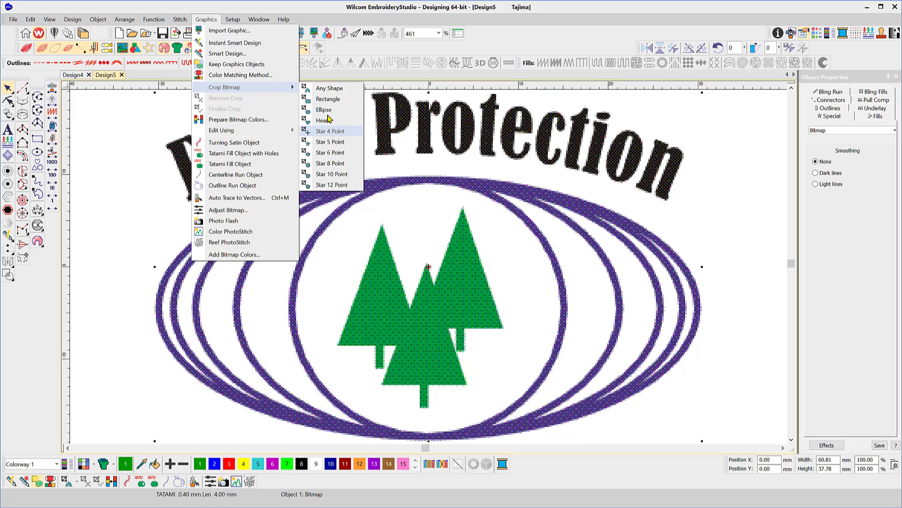
pyautogui.click(326, 89)
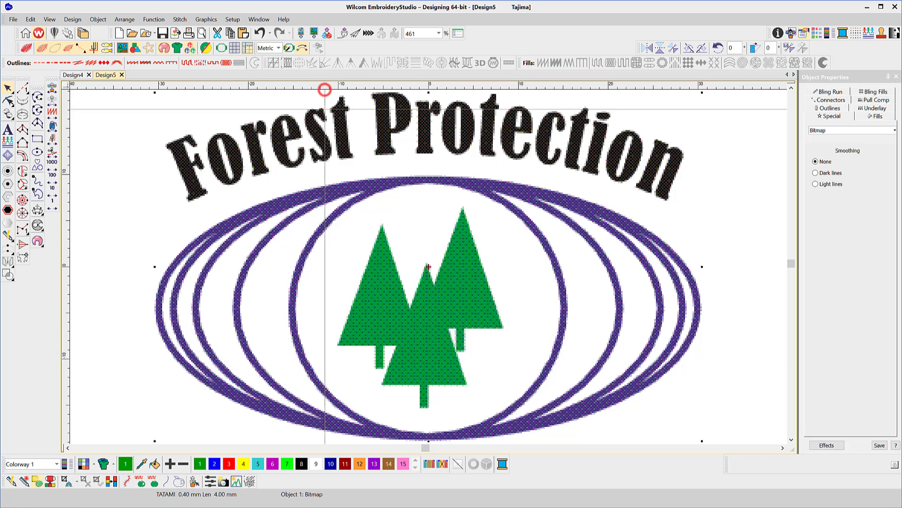
# Step: Outline the three green trees with crop points and close the shape to crop
pyautogui.click(427, 195)
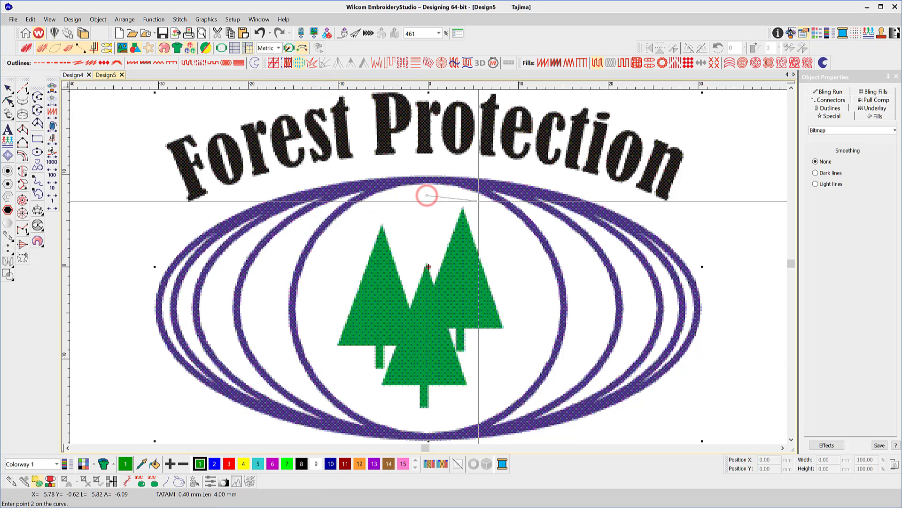
pyautogui.click(480, 200)
pyautogui.click(509, 297)
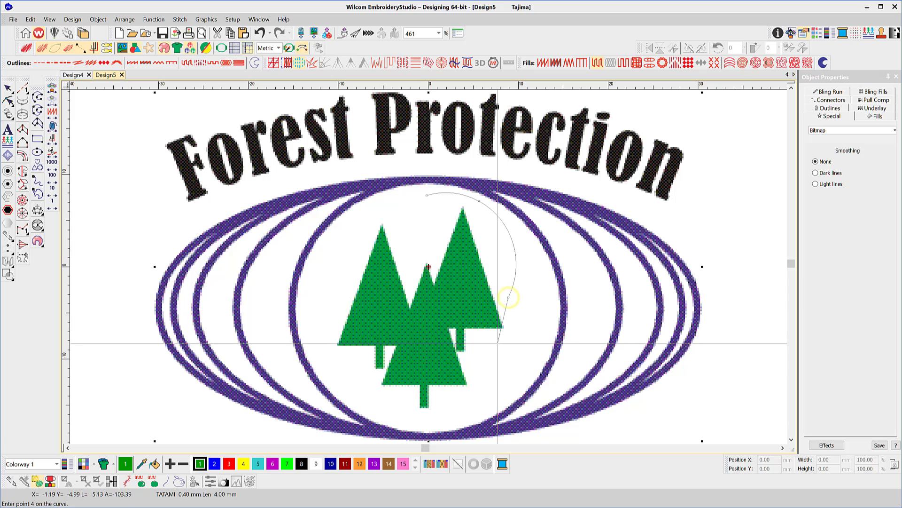
pyautogui.click(513, 333)
pyautogui.click(460, 410)
pyautogui.click(398, 418)
pyautogui.click(327, 350)
pyautogui.click(319, 273)
pyautogui.click(380, 206)
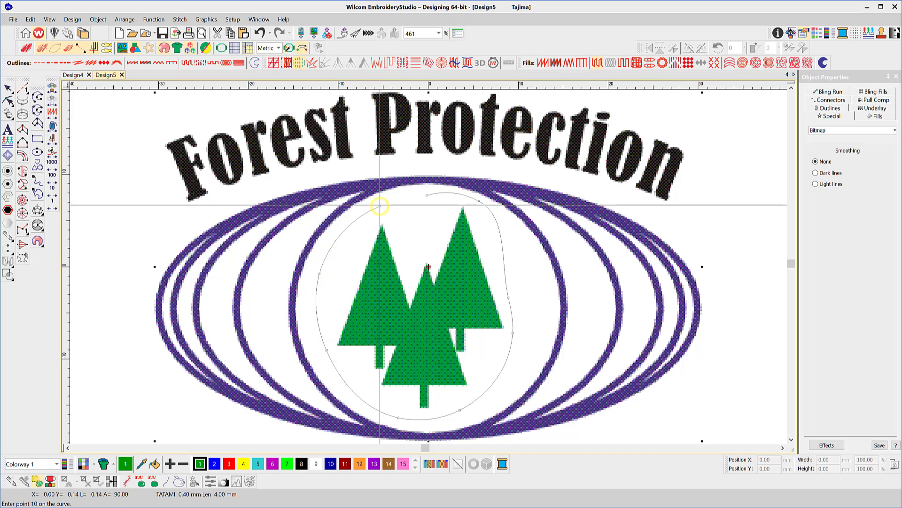
pyautogui.press('Return')
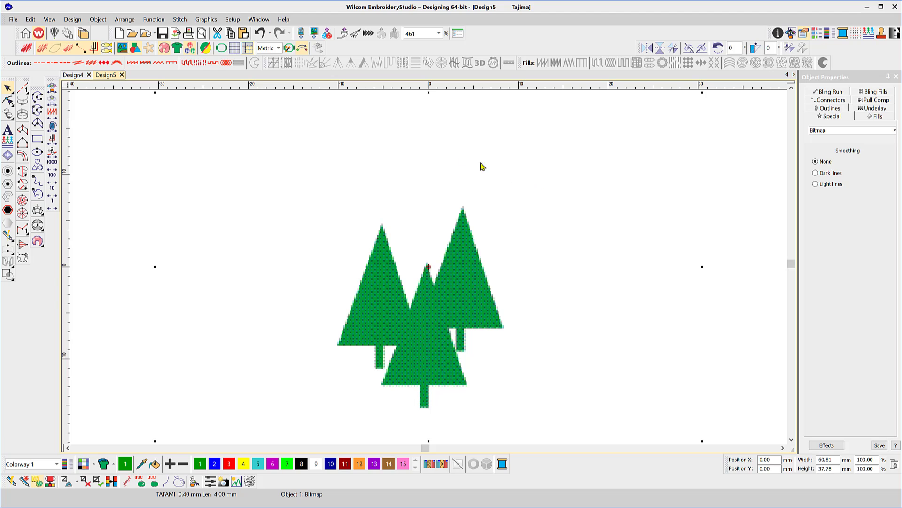
# Step: Finalize the crop to 22.03 × 24.73 mm and move the trees up-right to 8.48, 2.28
pyautogui.click(206, 21)
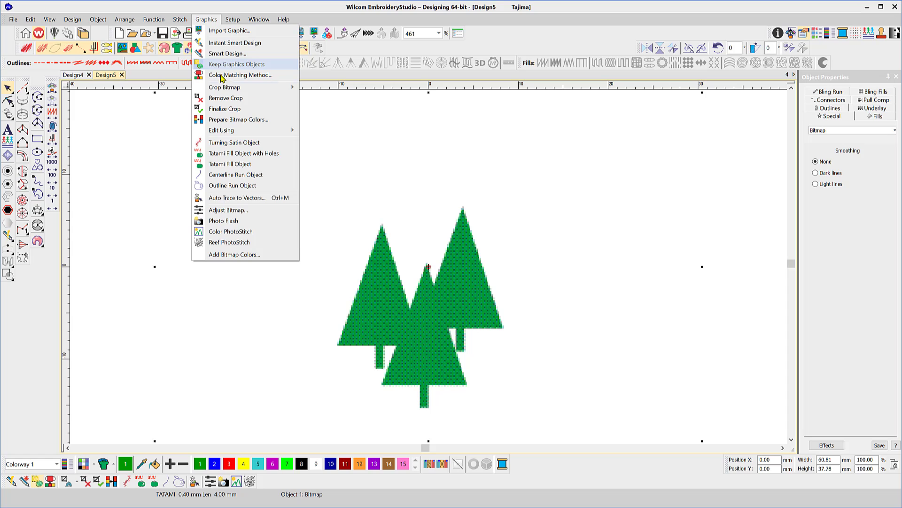
pyautogui.click(215, 100)
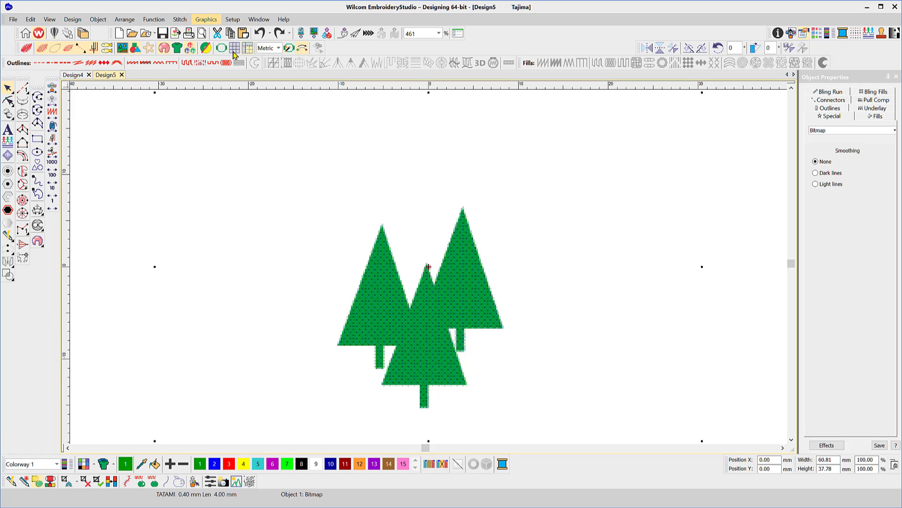
pyautogui.click(206, 19)
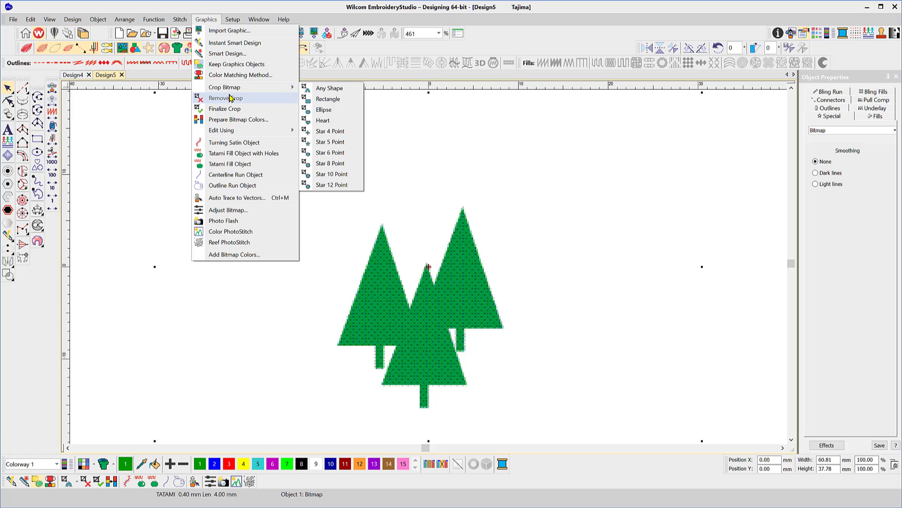
pyautogui.click(219, 108)
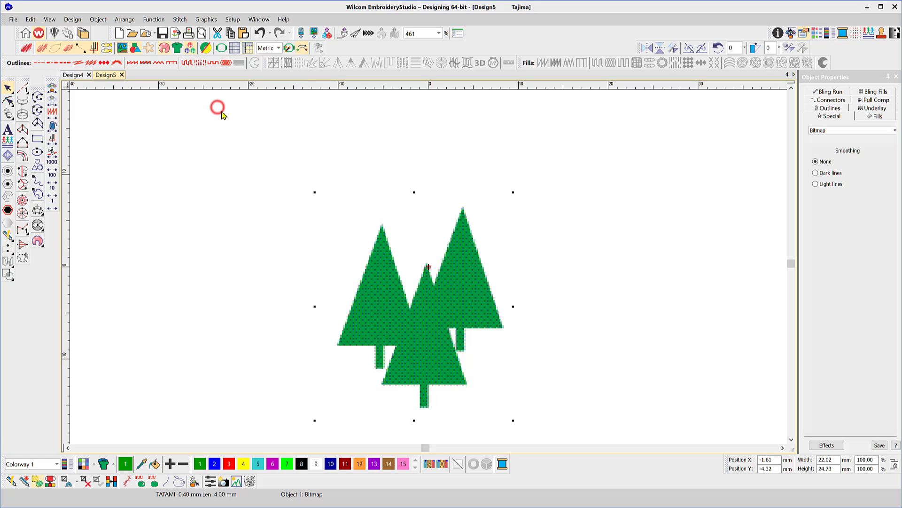
pyautogui.moveTo(422, 305); pyautogui.dragTo(514, 244)
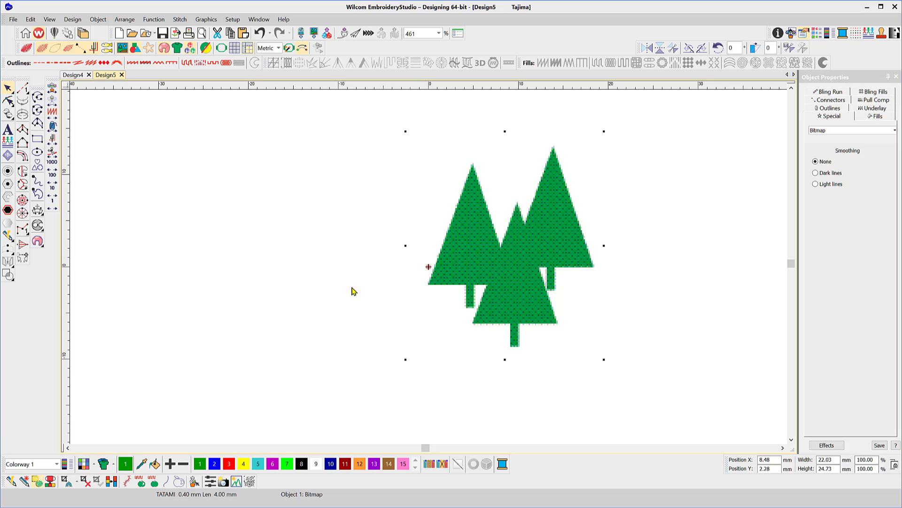
pyautogui.click(327, 299)
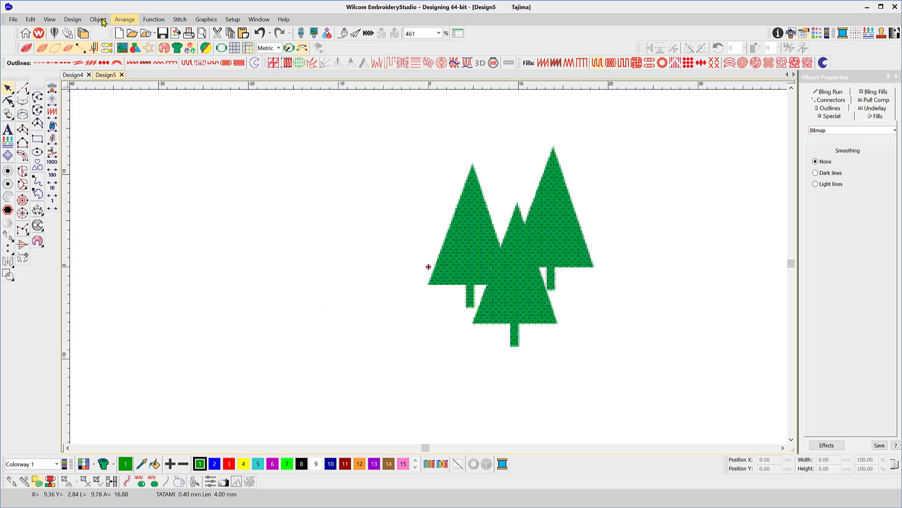
# Step: Set Colorway 1's display colours to Lime for unsewn stitches and Plum for needle points
pyautogui.click(73, 20)
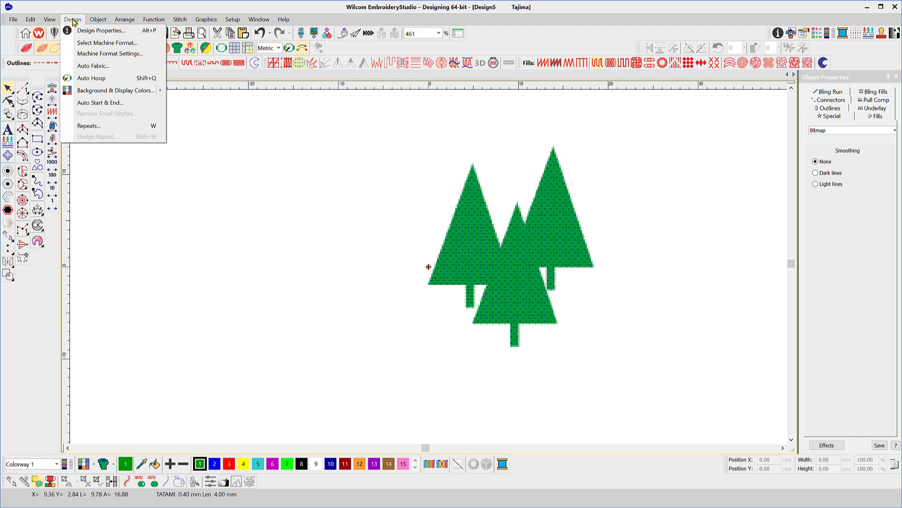
pyautogui.moveTo(96, 91)
pyautogui.click(84, 465)
pyautogui.click(84, 465)
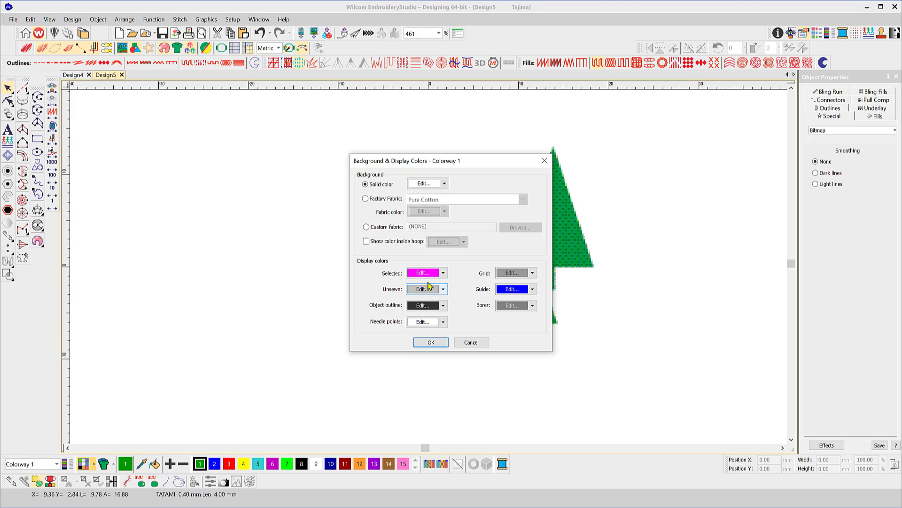
pyautogui.click(444, 290)
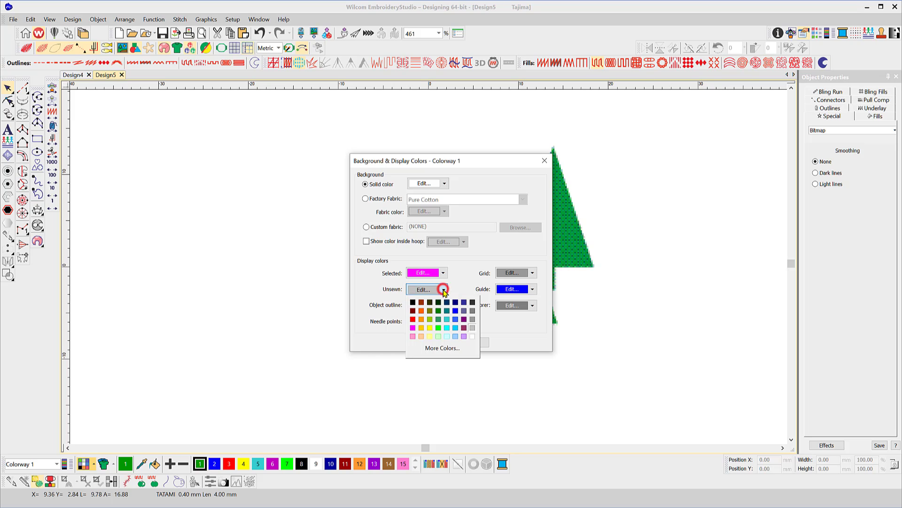
pyautogui.click(430, 321)
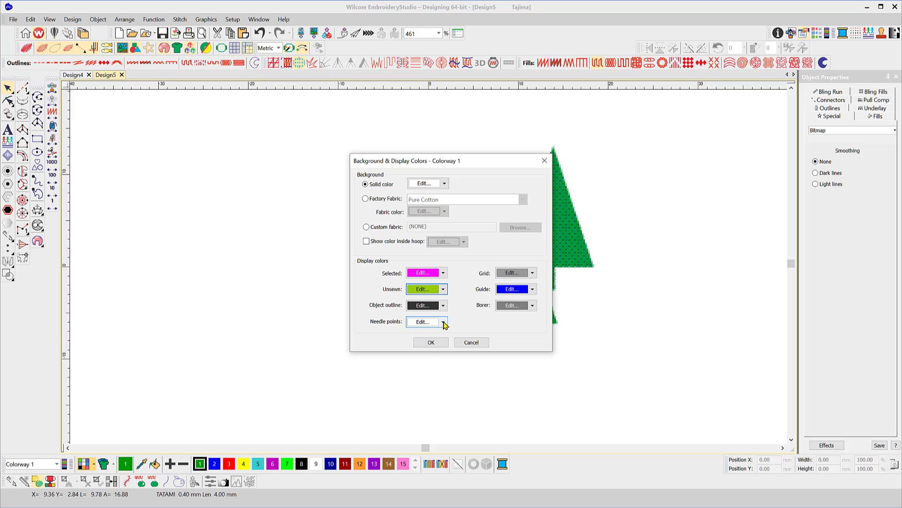
pyautogui.click(444, 322)
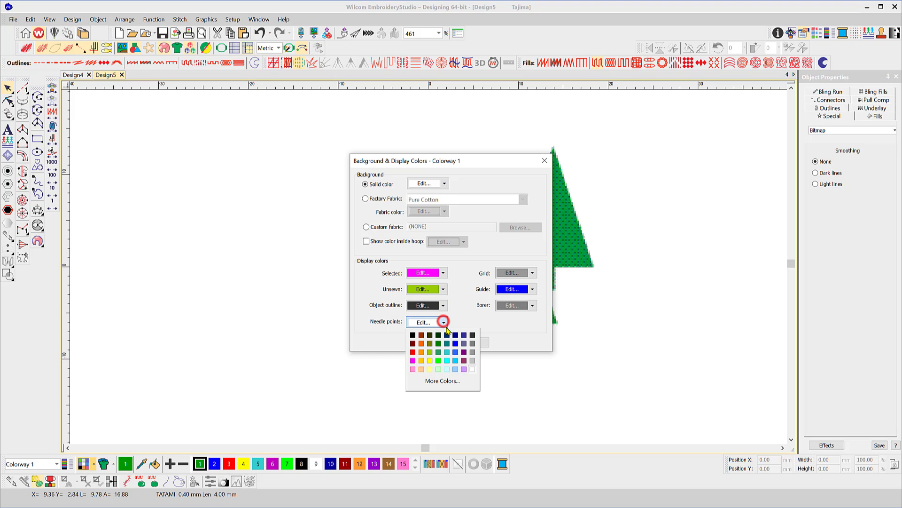
pyautogui.click(463, 363)
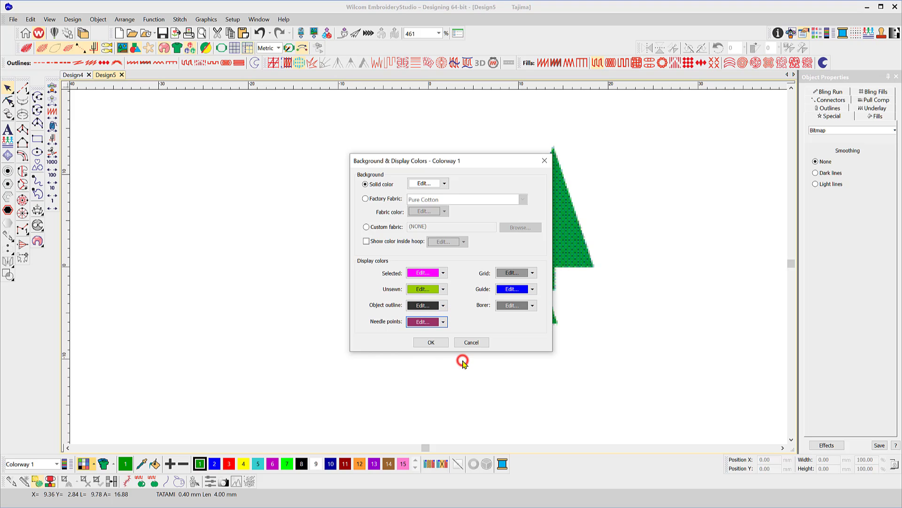
pyautogui.click(431, 343)
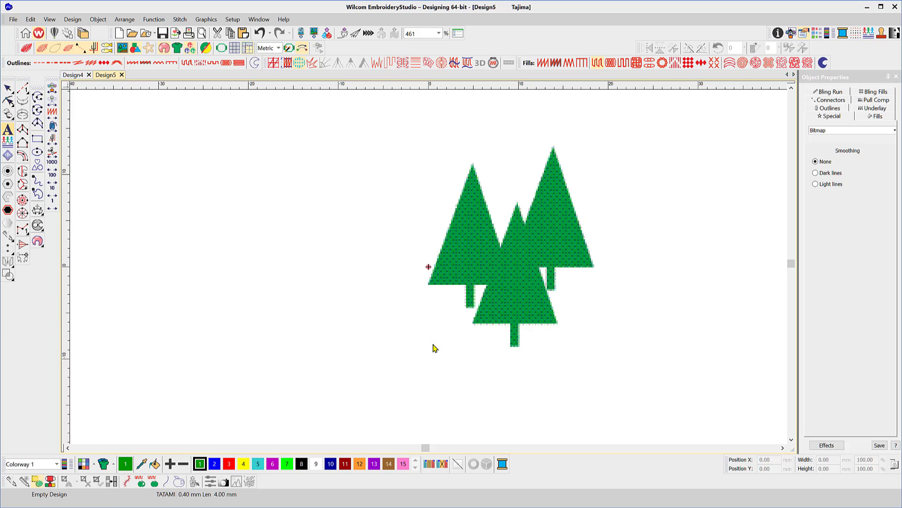
# Step: Switch to Design4, select its left rectangle, and grey out the other three rectangles
pyautogui.click(75, 75)
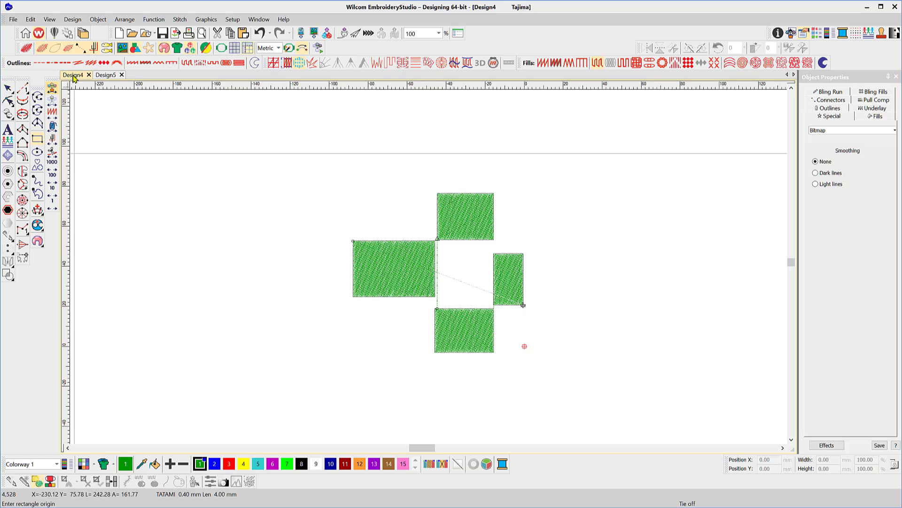
pyautogui.click(9, 87)
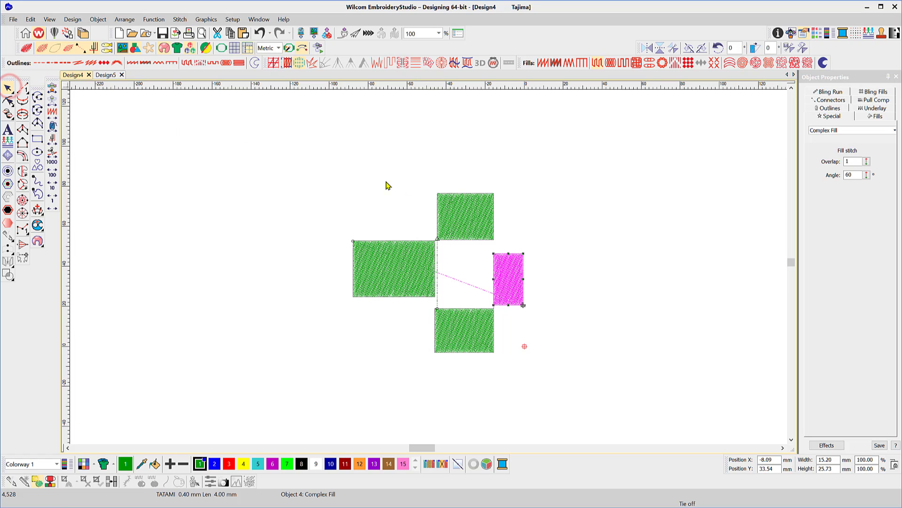
pyautogui.click(474, 202)
pyautogui.click(422, 264)
pyautogui.click(470, 330)
pyautogui.click(471, 233)
pyautogui.click(403, 266)
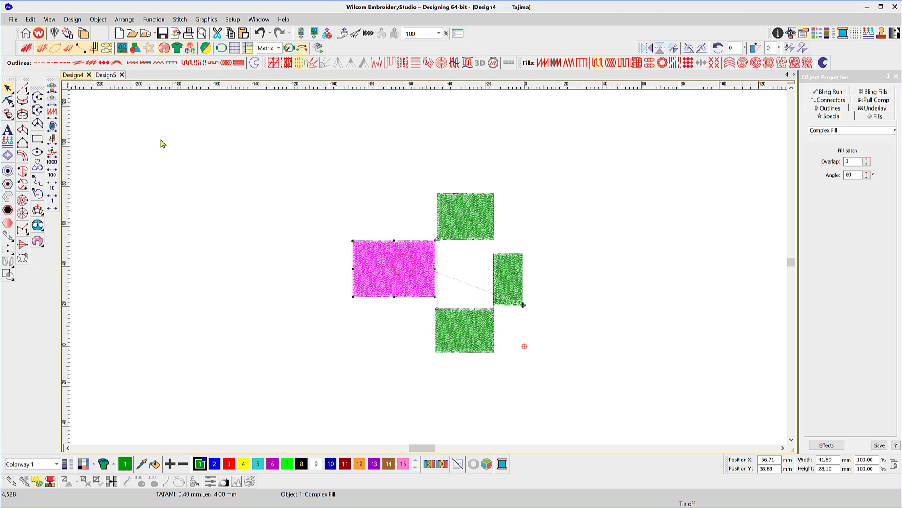
pyautogui.click(52, 87)
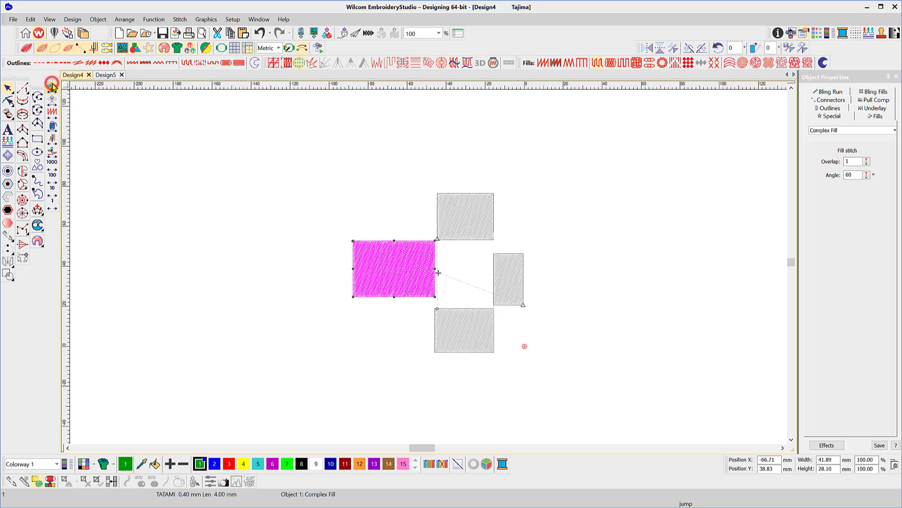
# Step: Set Design4's display colours to Bright Green for unsewn stitches and Plum for needle points
pyautogui.click(84, 464)
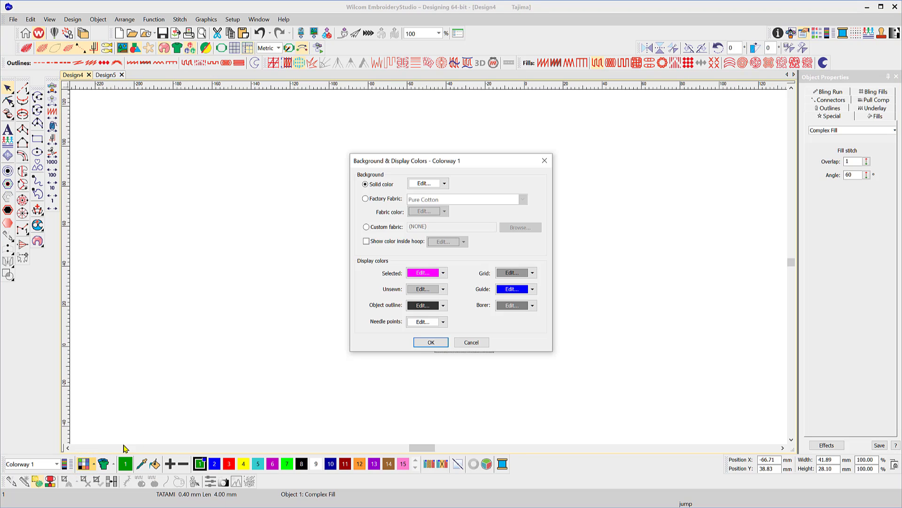
pyautogui.click(444, 289)
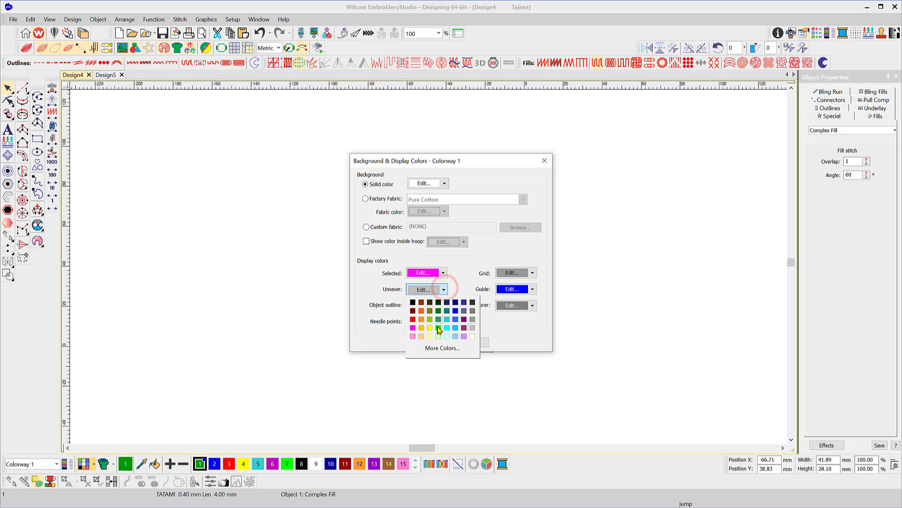
pyautogui.click(438, 328)
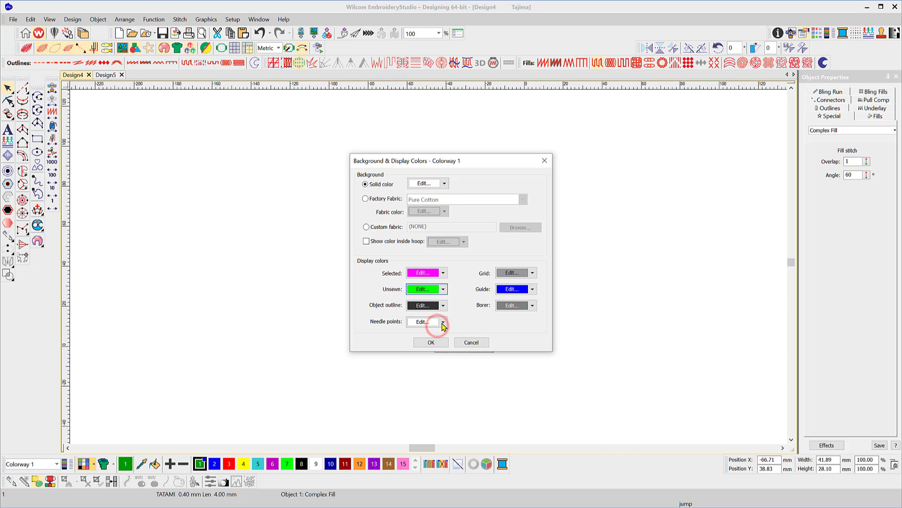
pyautogui.click(442, 322)
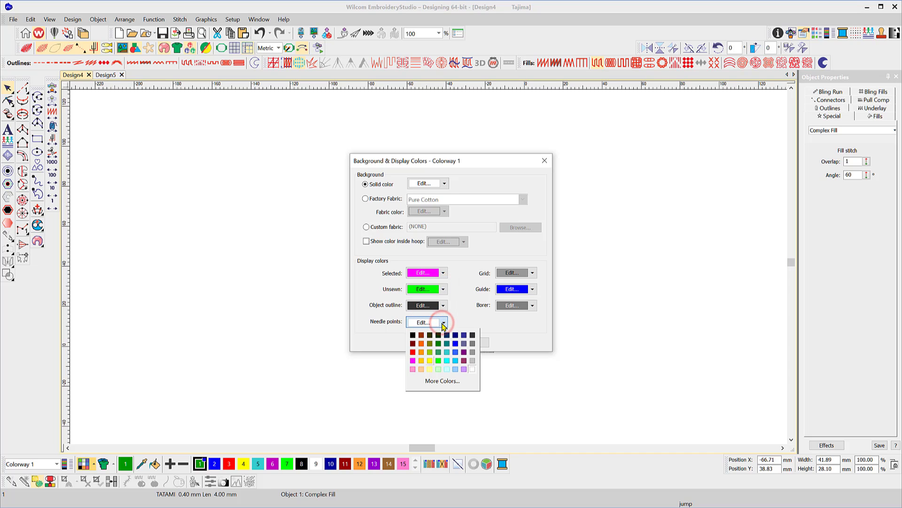
pyautogui.click(465, 362)
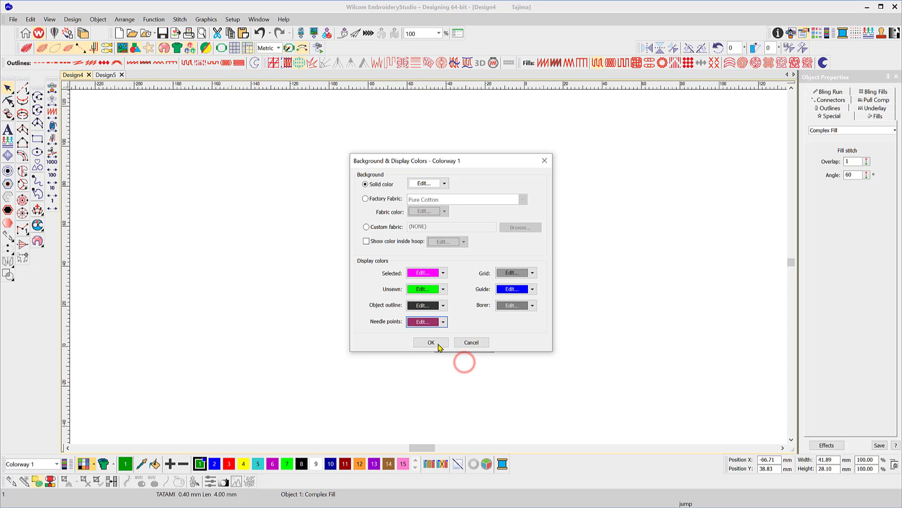
pyautogui.click(437, 346)
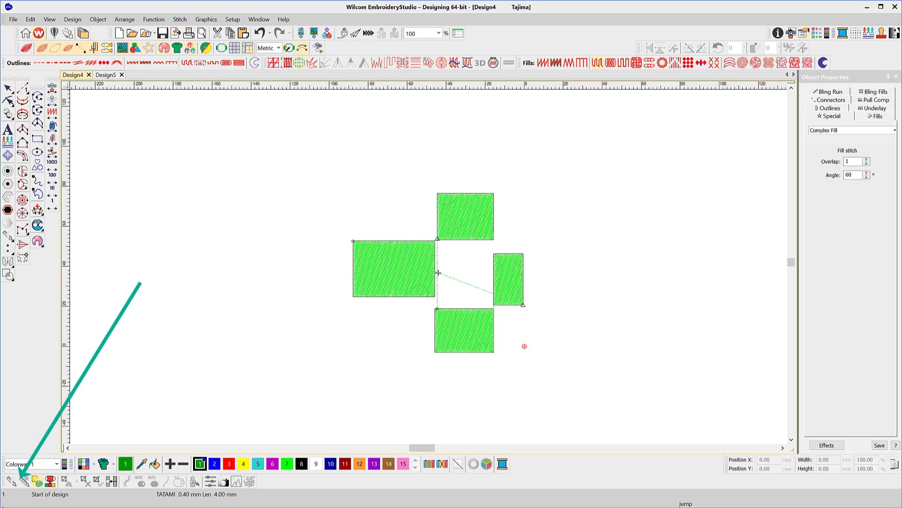
pyautogui.click(52, 89)
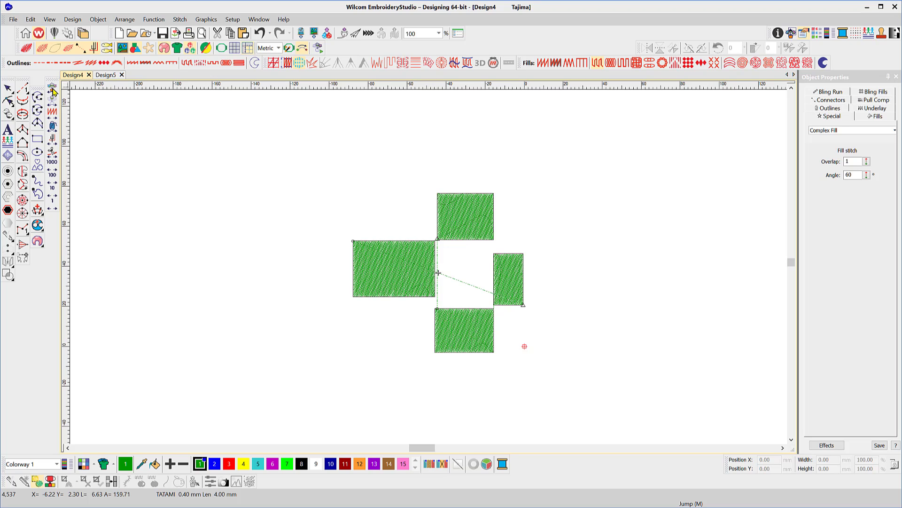
pyautogui.click(53, 92)
pyautogui.click(215, 463)
pyautogui.click(311, 399)
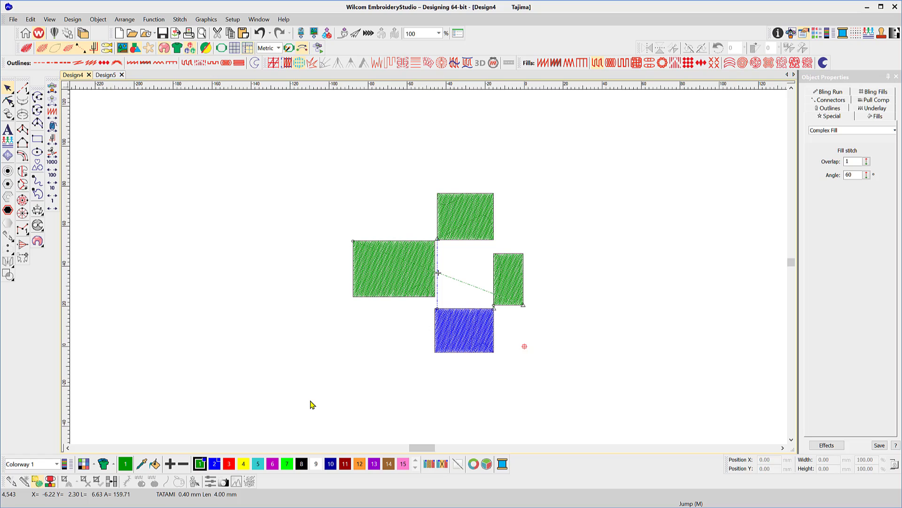
pyautogui.click(52, 89)
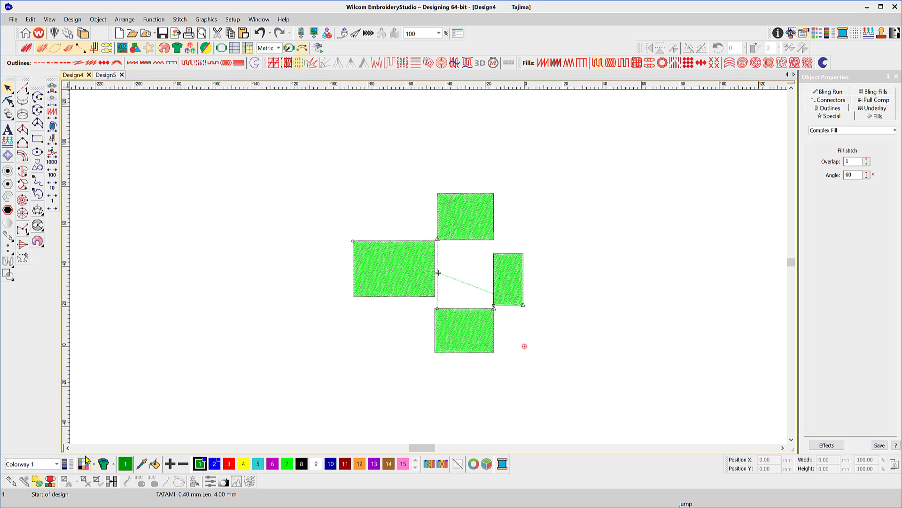
pyautogui.click(84, 463)
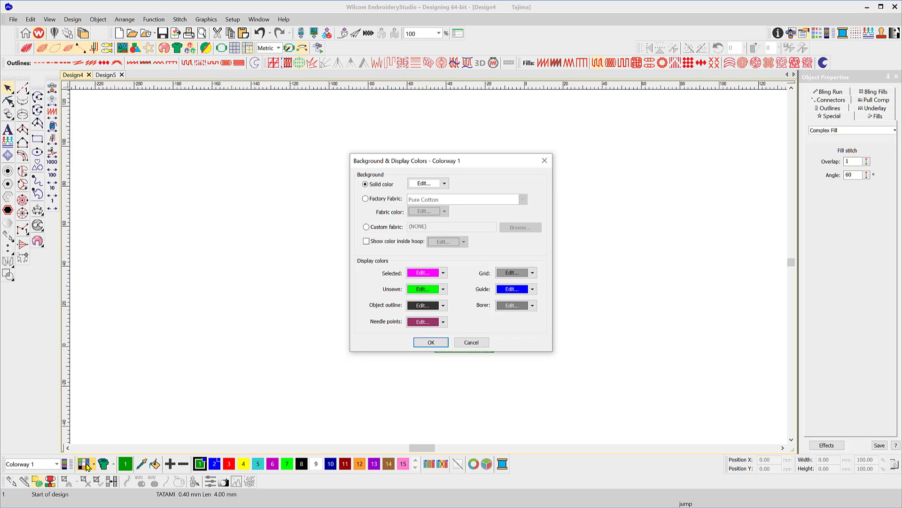
pyautogui.click(428, 343)
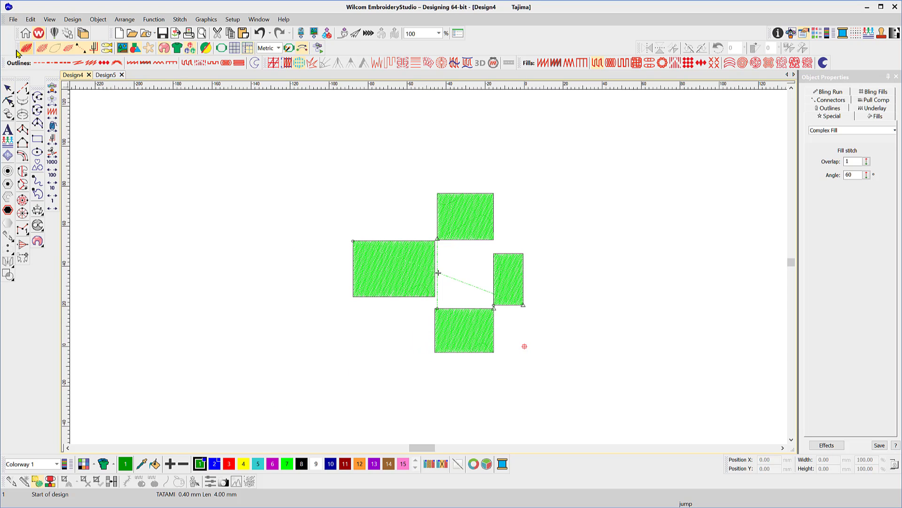
# Step: Zoom in twice on the left rectangle and turn off Show Stitch Points
pyautogui.moveTo(15, 48); pyautogui.dragTo(312, 183)
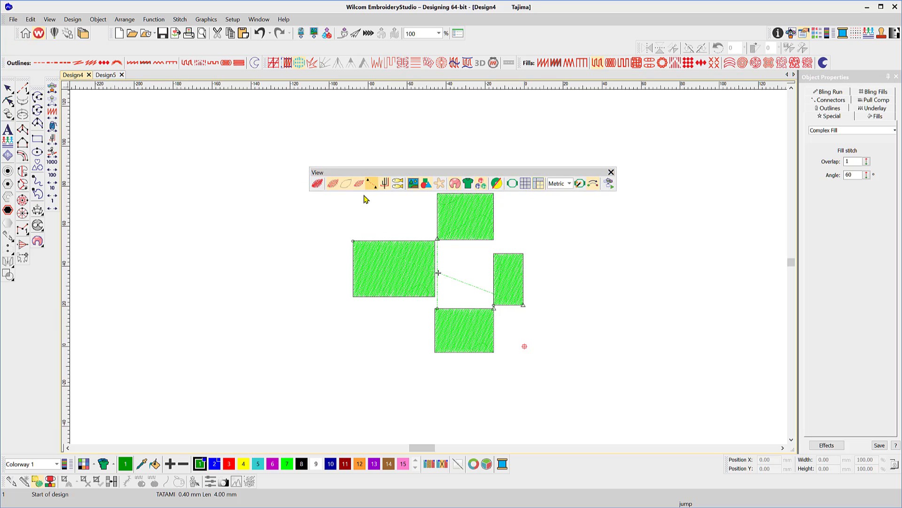
pyautogui.click(359, 184)
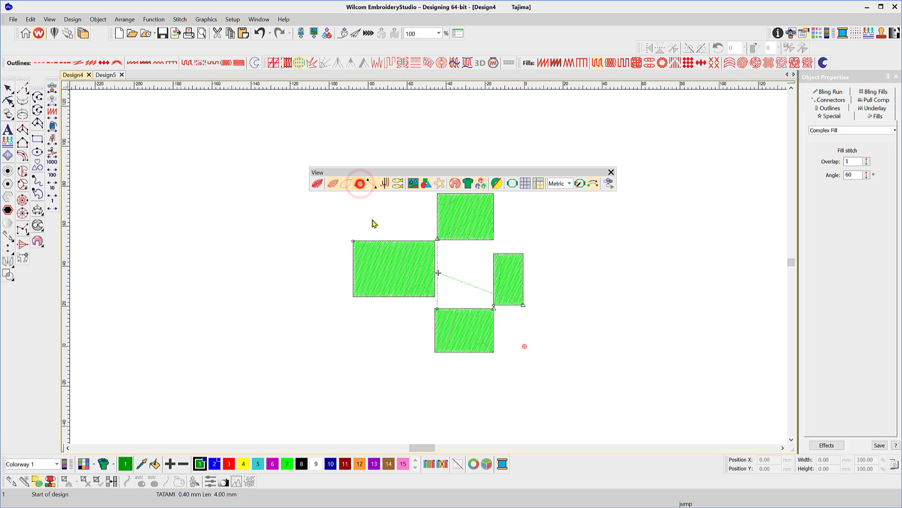
pyautogui.click(391, 271)
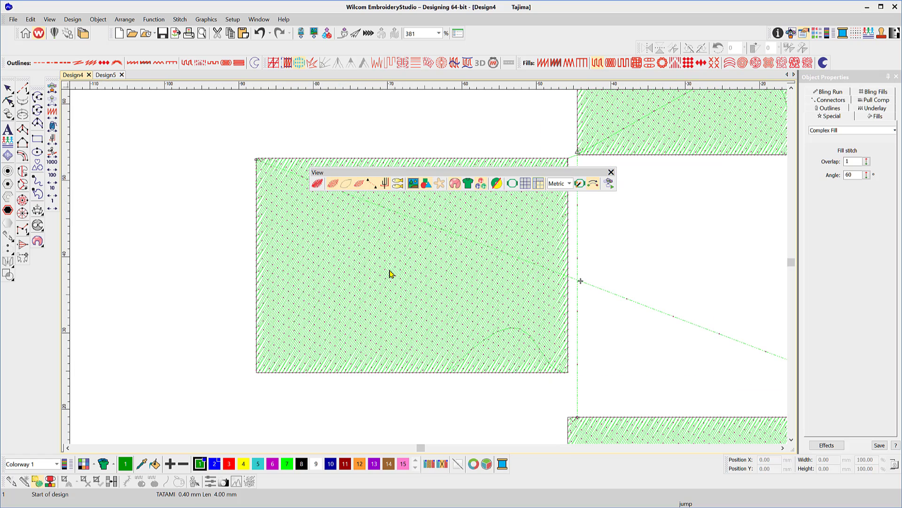
pyautogui.click(362, 184)
# Step: Change the needle-point display colour to a light swatch in Background & Display Colors
pyautogui.click(84, 464)
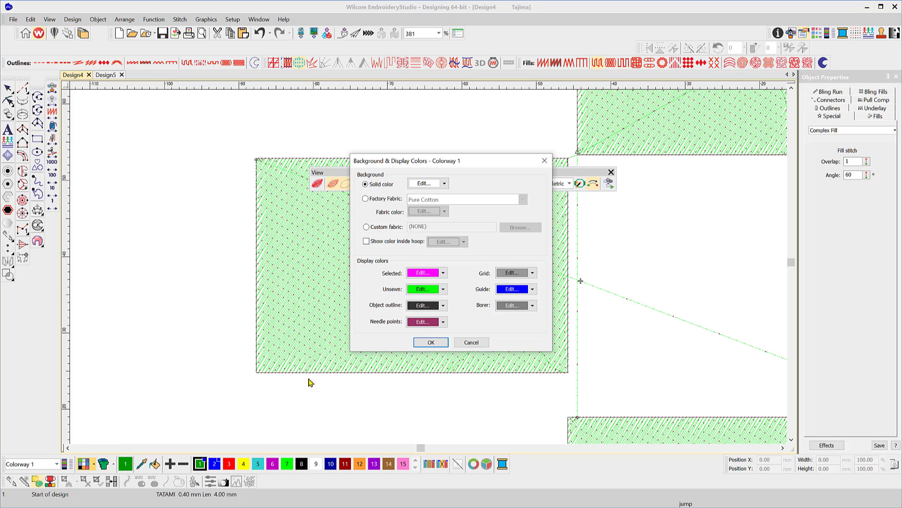
pyautogui.click(443, 322)
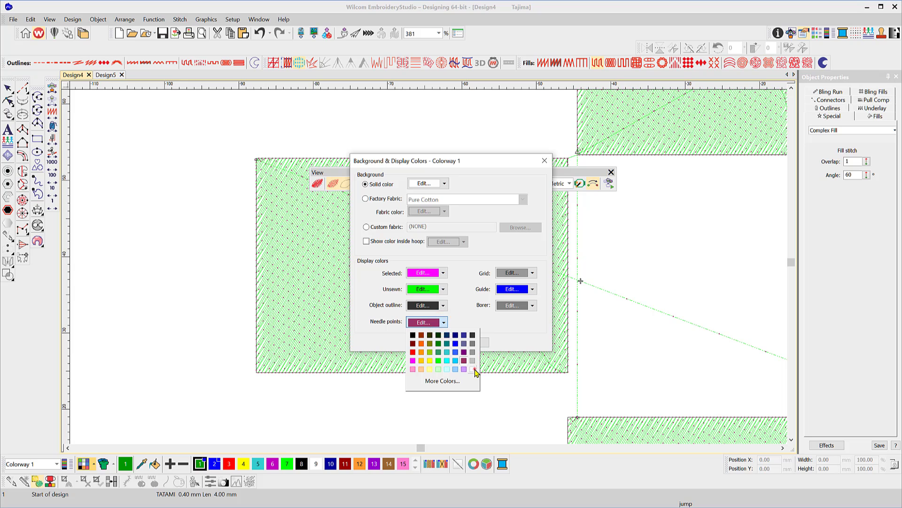
pyautogui.click(472, 361)
pyautogui.click(432, 343)
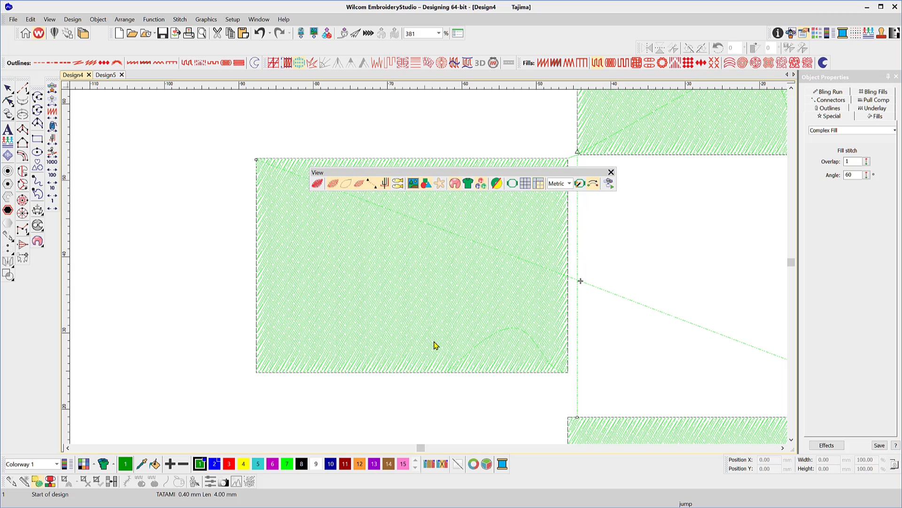
pyautogui.click(83, 463)
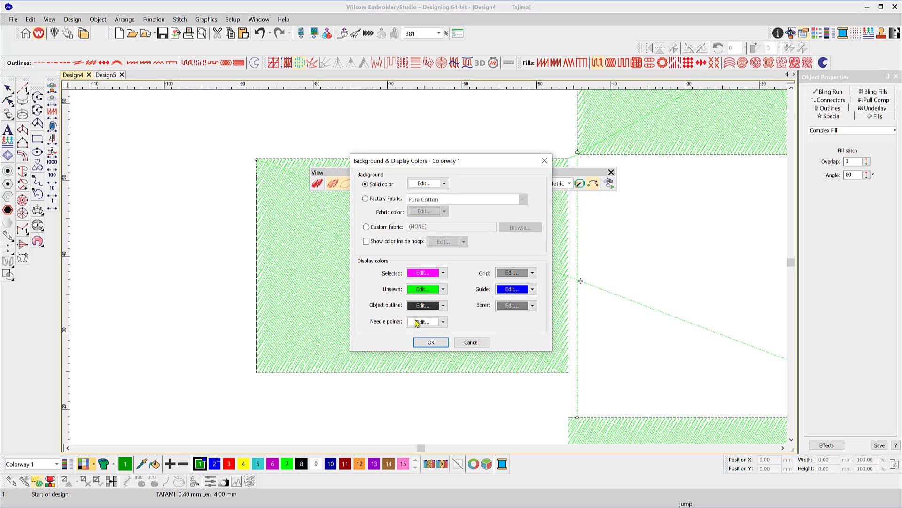
pyautogui.click(424, 344)
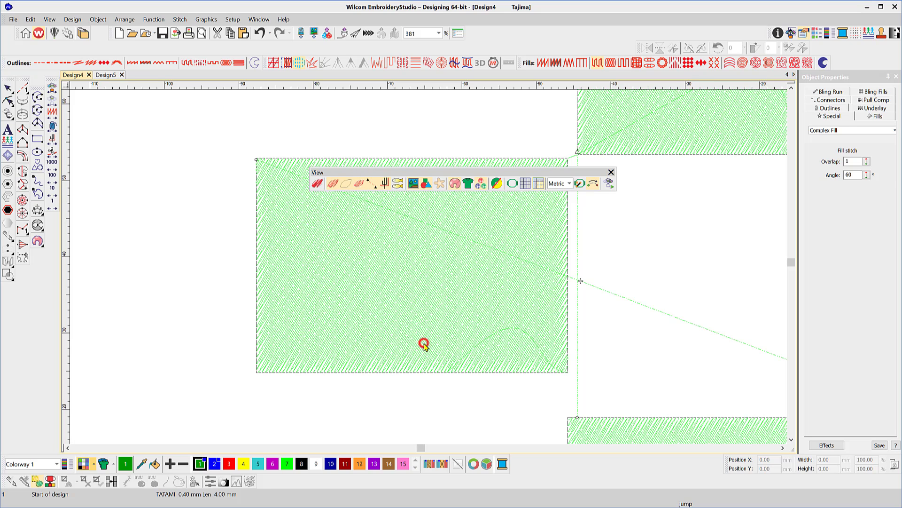
pyautogui.click(67, 221)
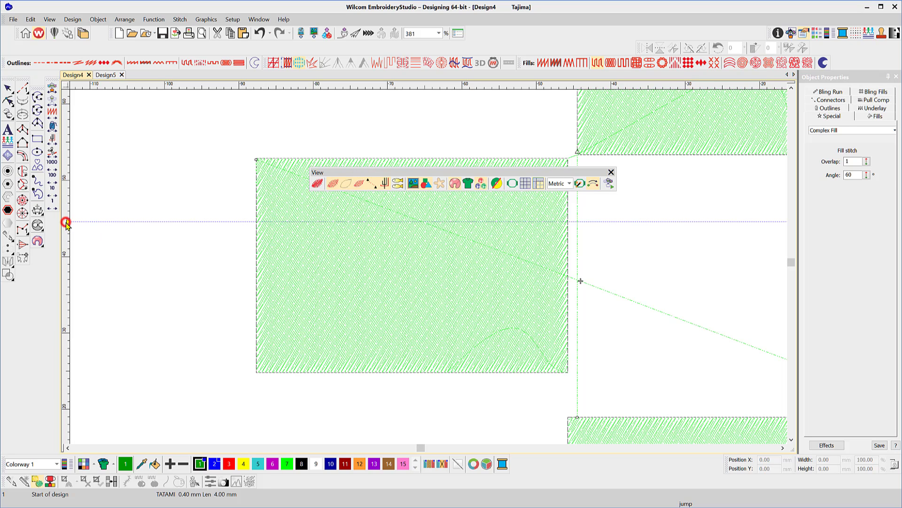
pyautogui.click(148, 85)
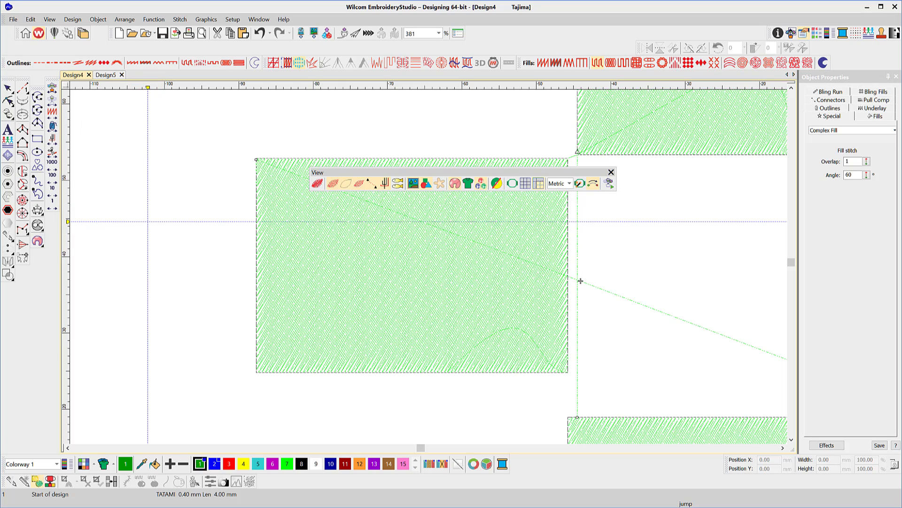
pyautogui.click(67, 224)
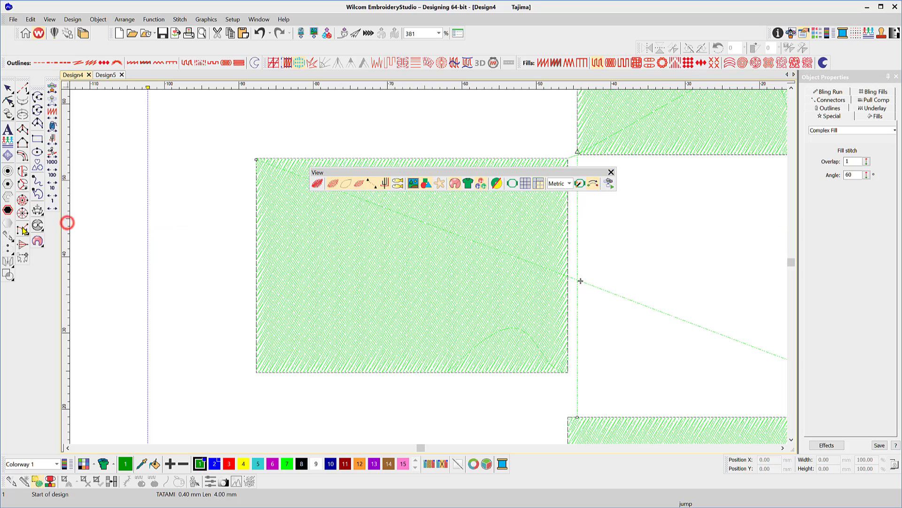
pyautogui.click(148, 88)
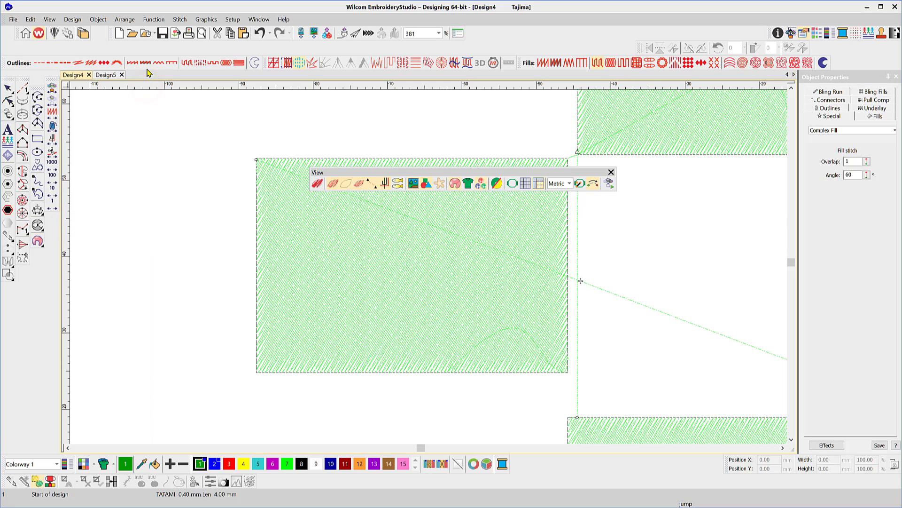
pyautogui.click(13, 21)
pyautogui.press('Right')
pyautogui.press('Left')
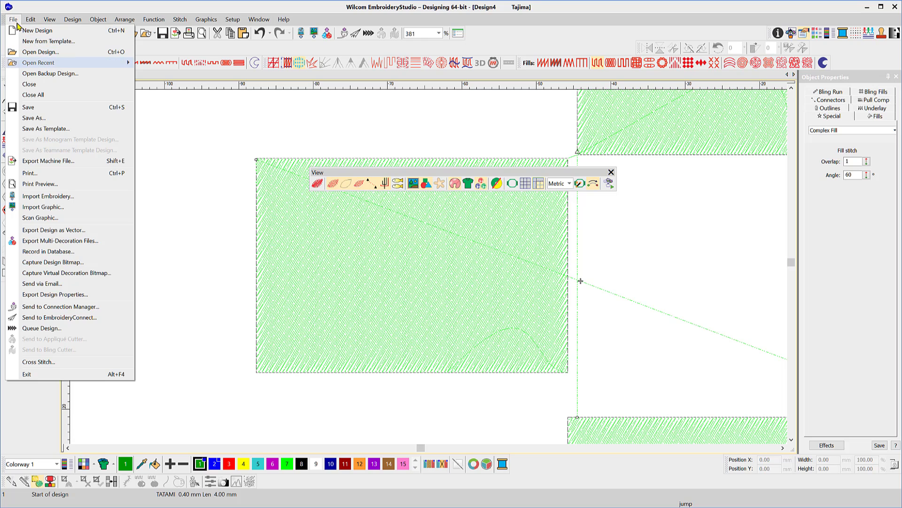
pyautogui.moveTo(60, 60)
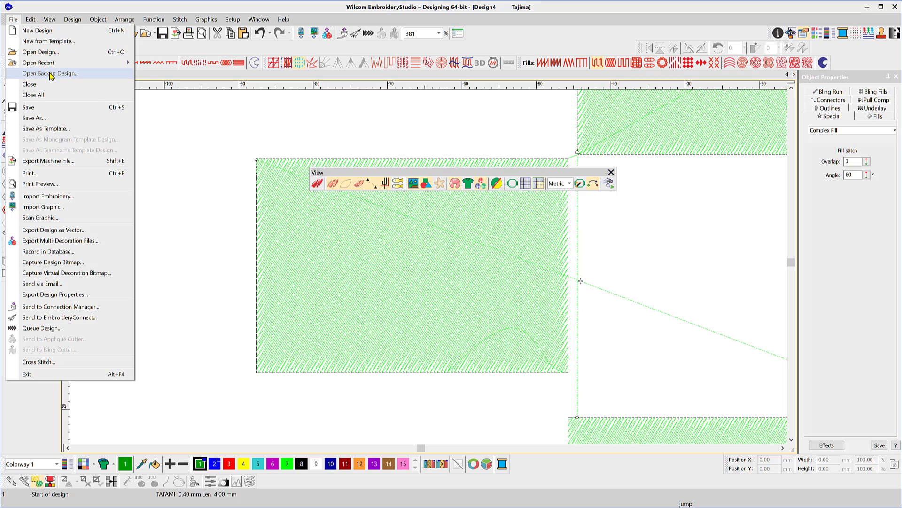
pyautogui.click(50, 74)
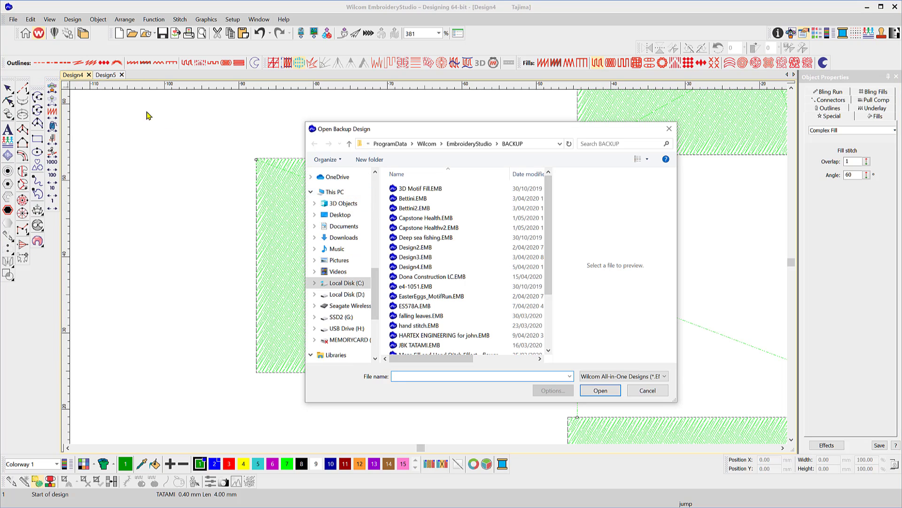
pyautogui.click(412, 219)
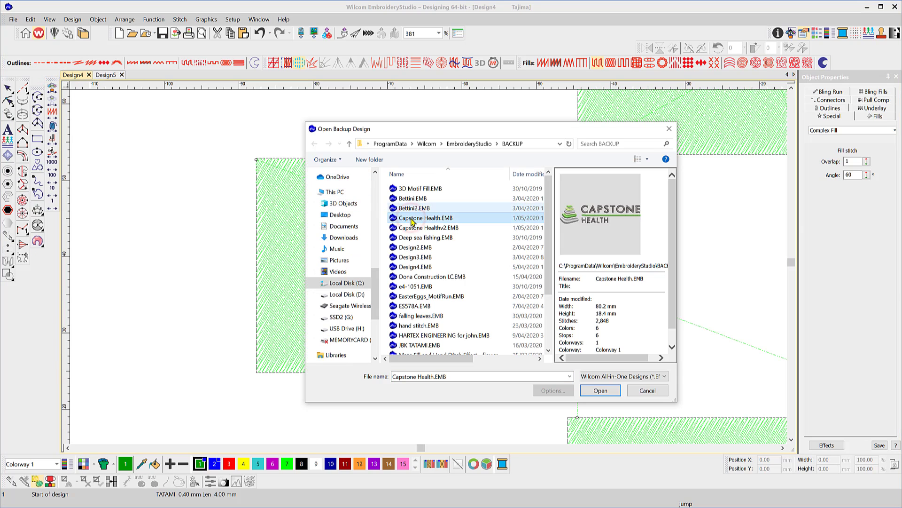
pyautogui.click(409, 207)
pyautogui.click(411, 198)
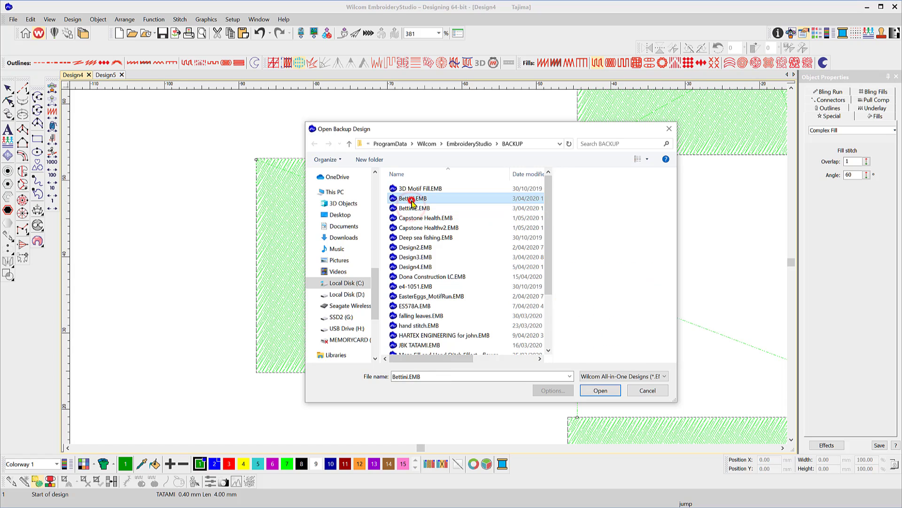
pyautogui.click(412, 238)
pyautogui.click(411, 257)
pyautogui.click(412, 277)
pyautogui.click(416, 268)
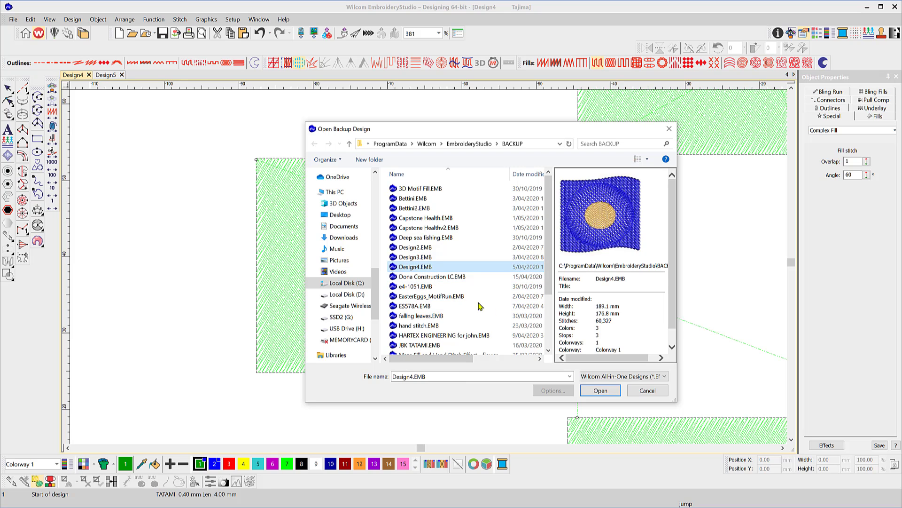
pyautogui.click(646, 391)
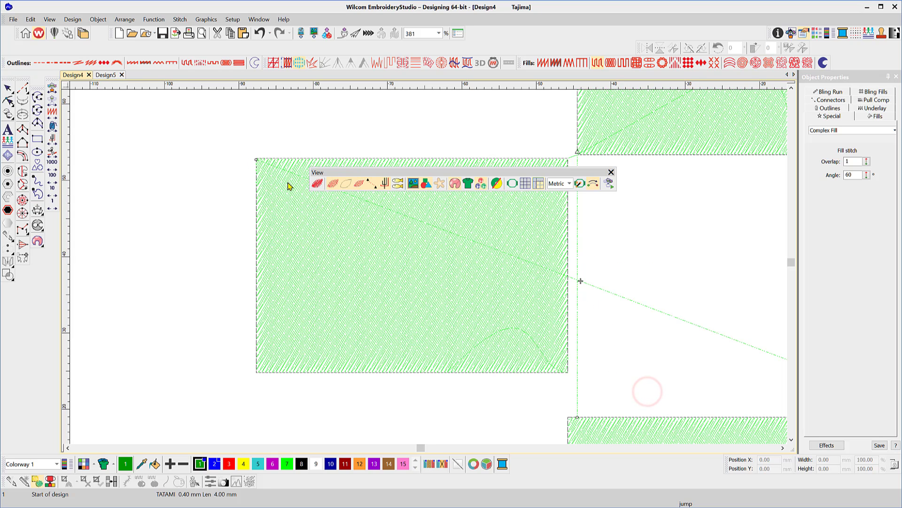
# Step: Start a new blank design with Ctrl+N
pyautogui.click(12, 22)
pyautogui.click(12, 20)
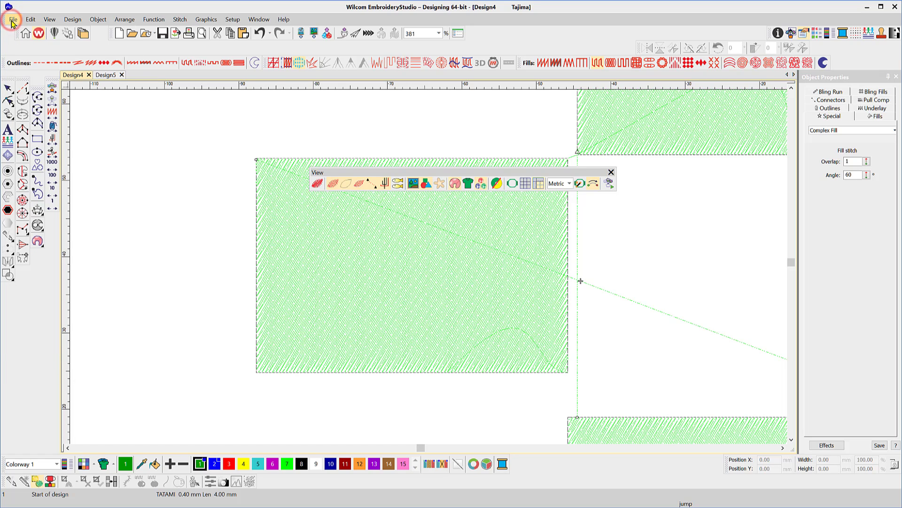
pyautogui.hotkey('ctrl', 'n')
# Step: Expand the Wilcom EmbroideryStudio e4.5 group in the Windows Start menu
pyautogui.click(10, 498)
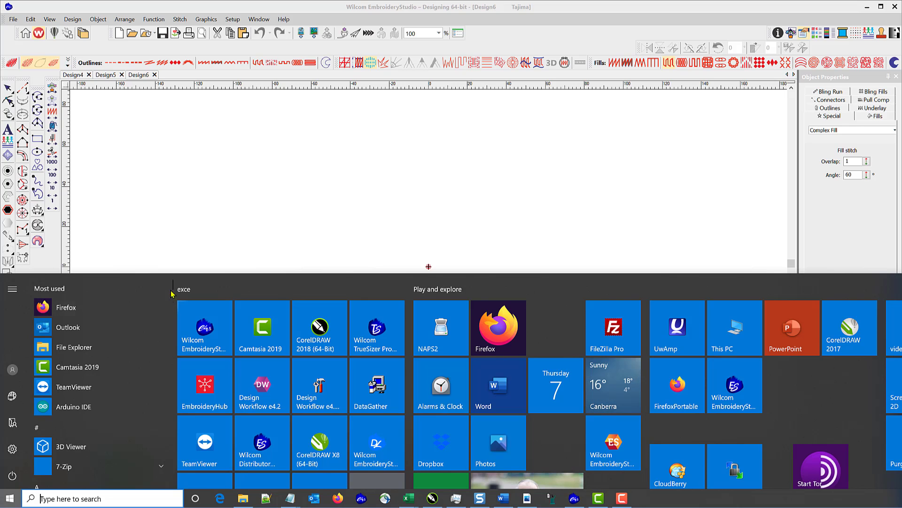
pyautogui.moveTo(172, 288); pyautogui.dragTo(172, 452)
pyautogui.scroll(-4, 172, 452)
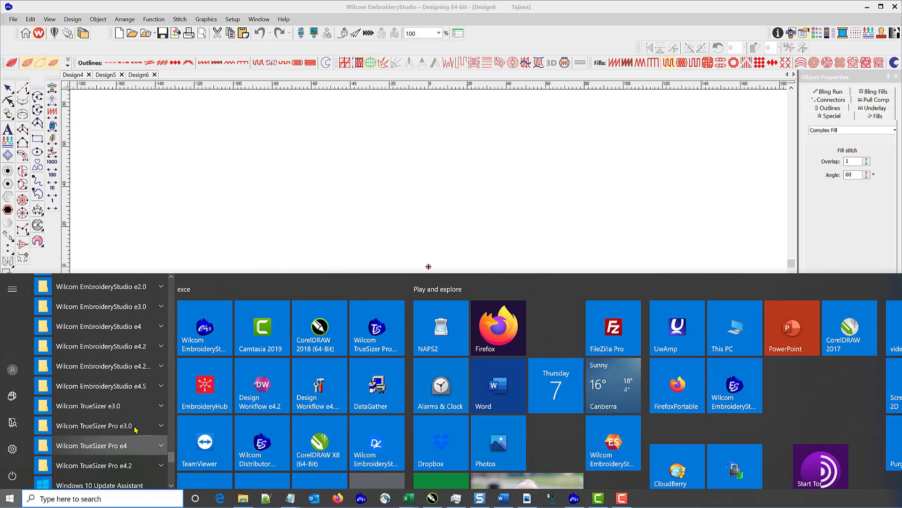
pyautogui.click(152, 386)
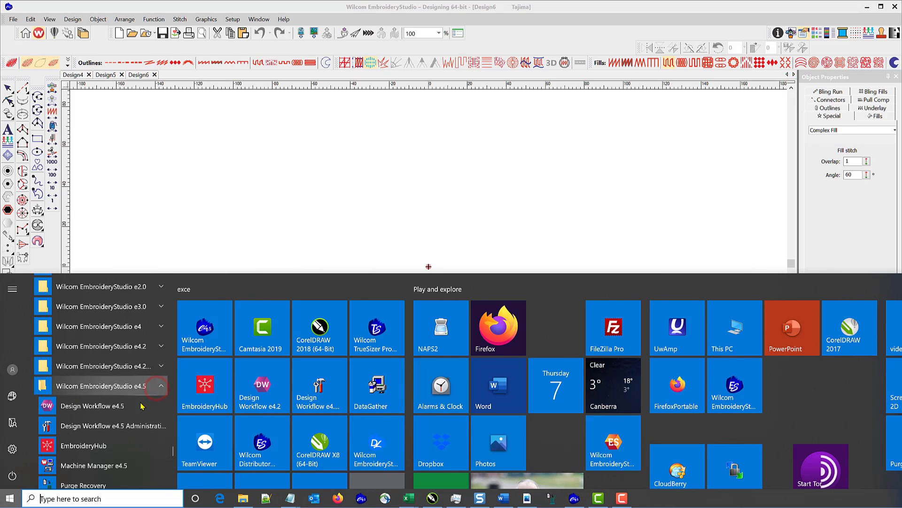
pyautogui.scroll(-1, 73, 455)
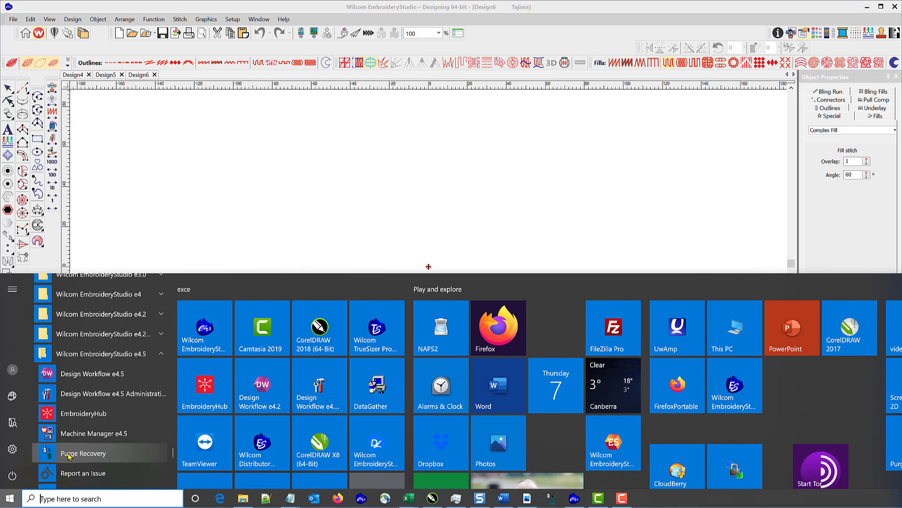
# Step: Pin Purge Recovery to the Start tiles and launch it from its tile
pyautogui.rightClick(69, 455)
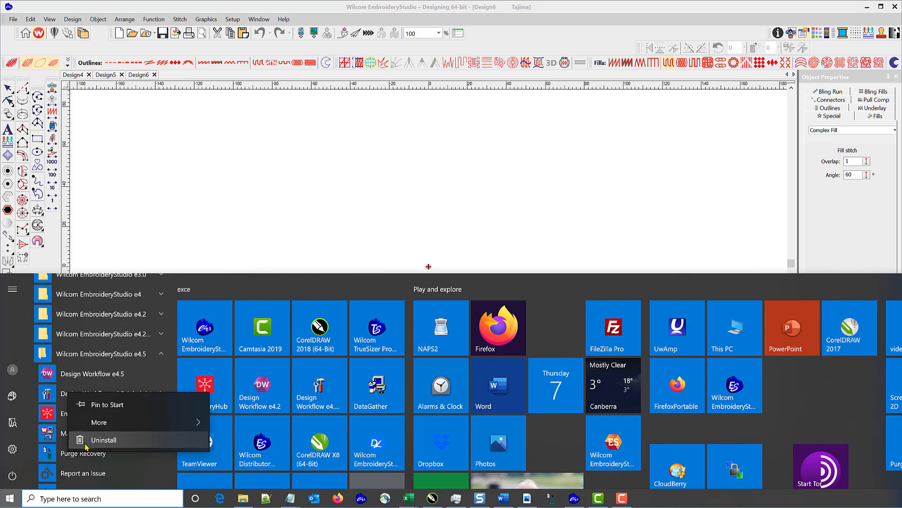
pyautogui.moveTo(100, 423)
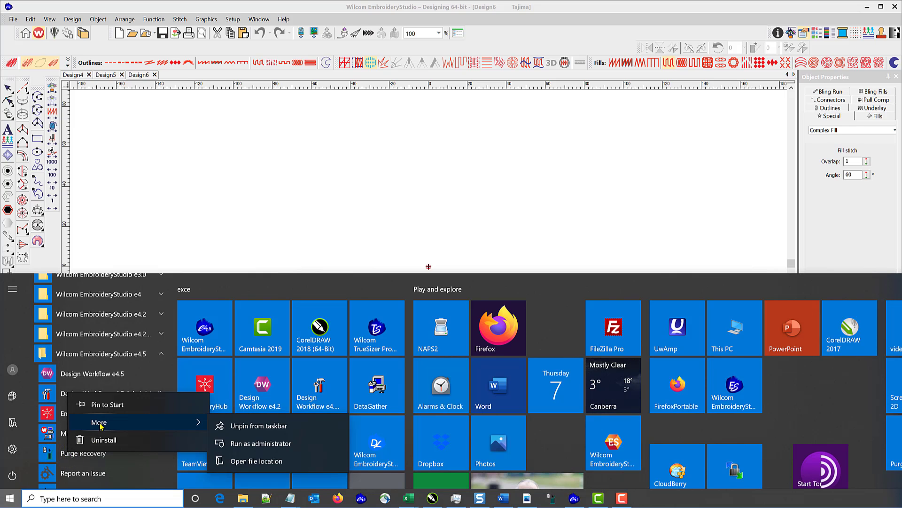
pyautogui.click(264, 427)
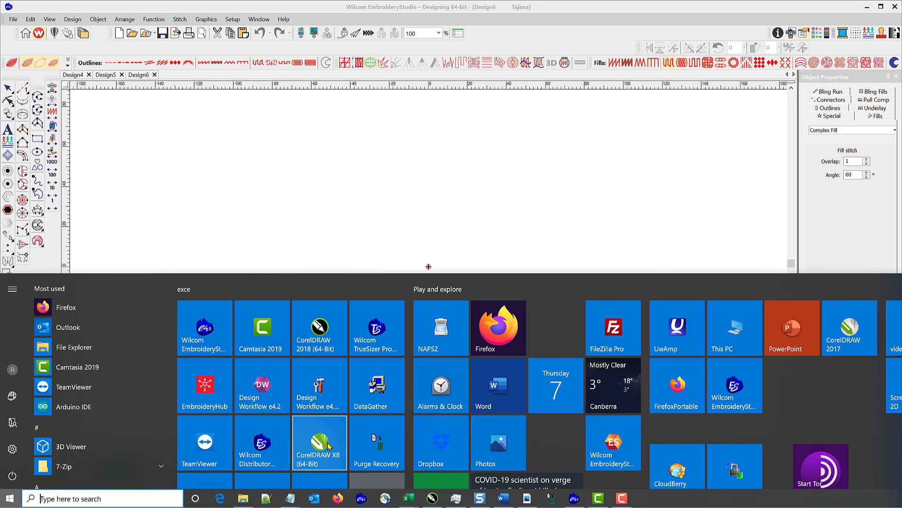
pyautogui.click(376, 454)
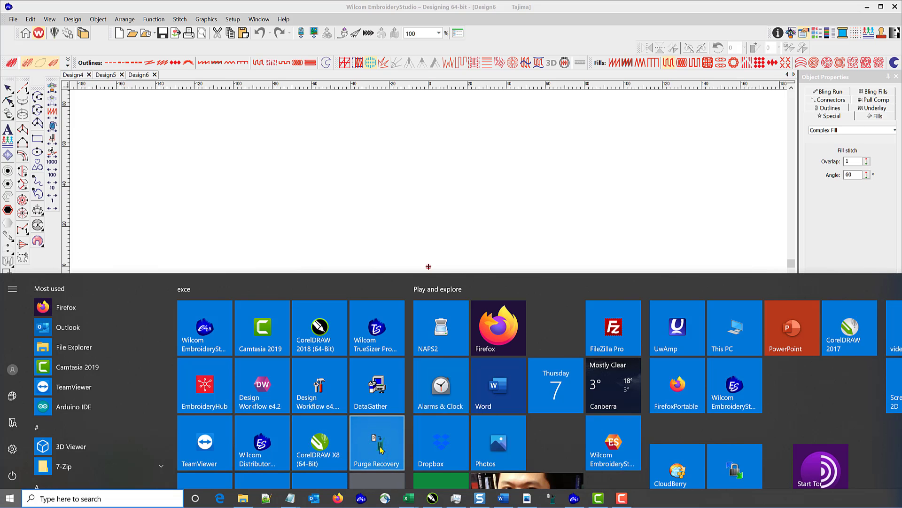
pyautogui.click(381, 450)
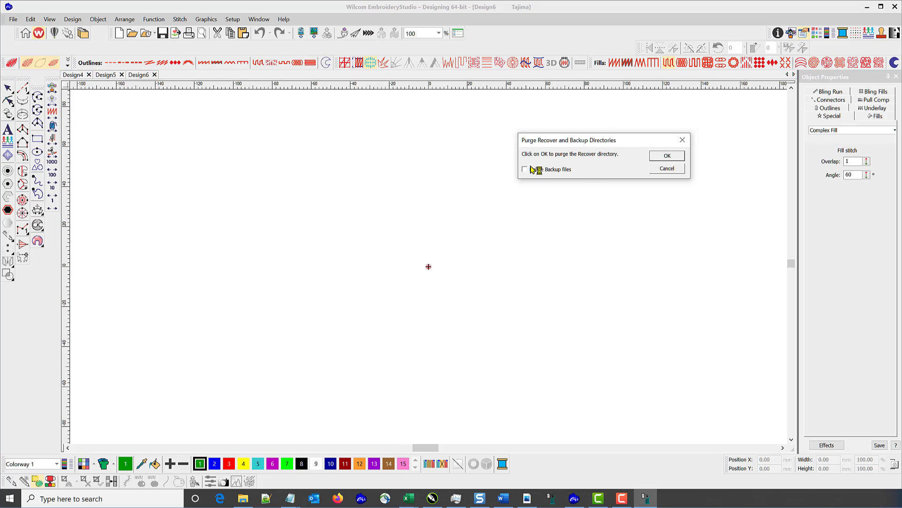
# Step: Purge the Recover and Backup directories, including backup files, and acknowledge the deletion
pyautogui.click(526, 170)
pyautogui.click(674, 158)
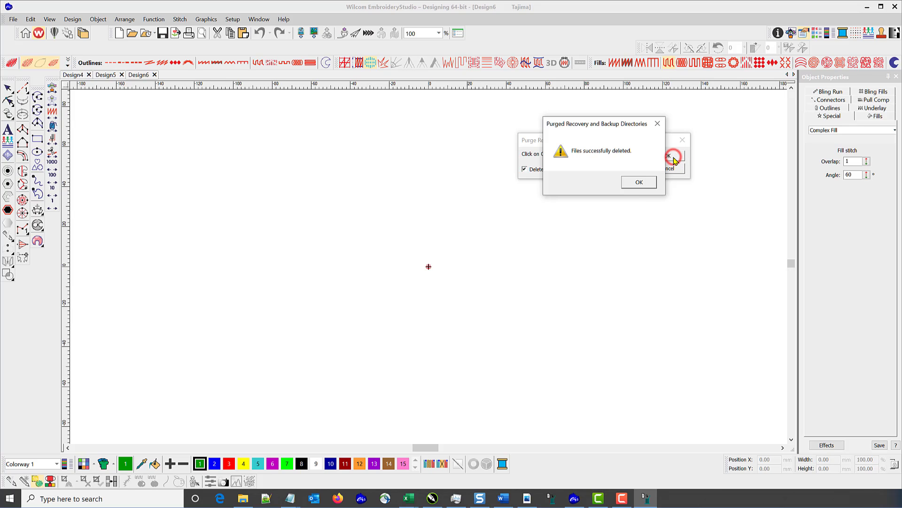
pyautogui.click(638, 184)
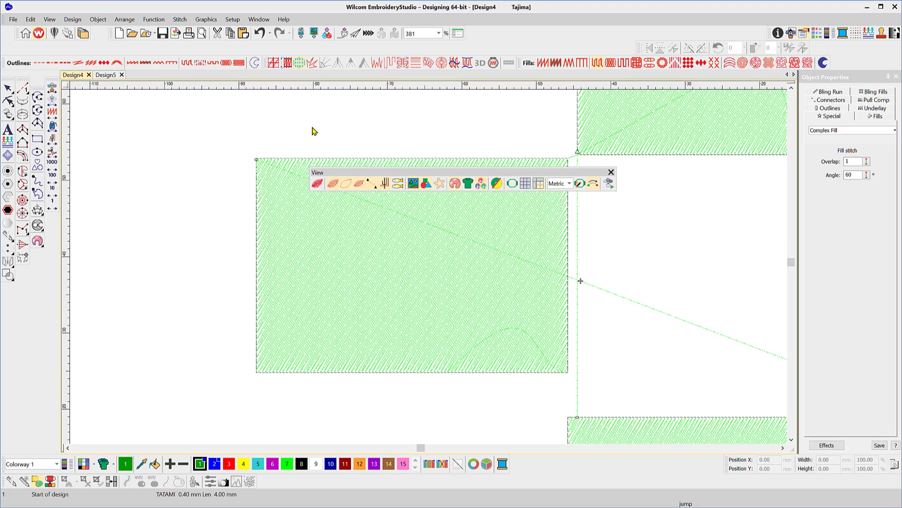
pyautogui.click(13, 20)
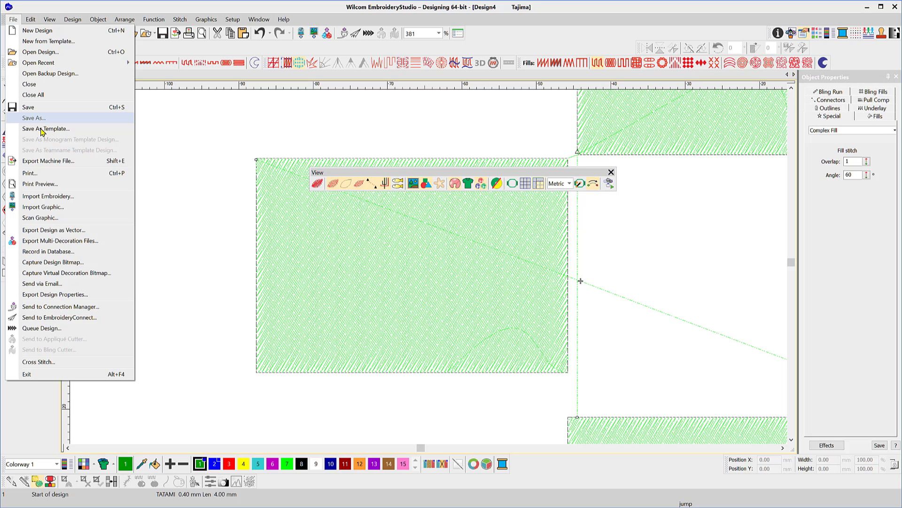
pyautogui.click(29, 118)
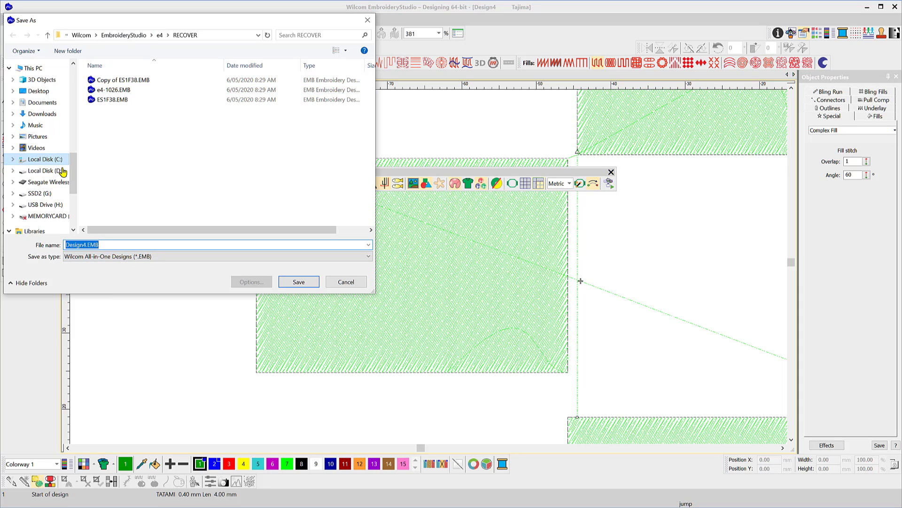
pyautogui.click(48, 103)
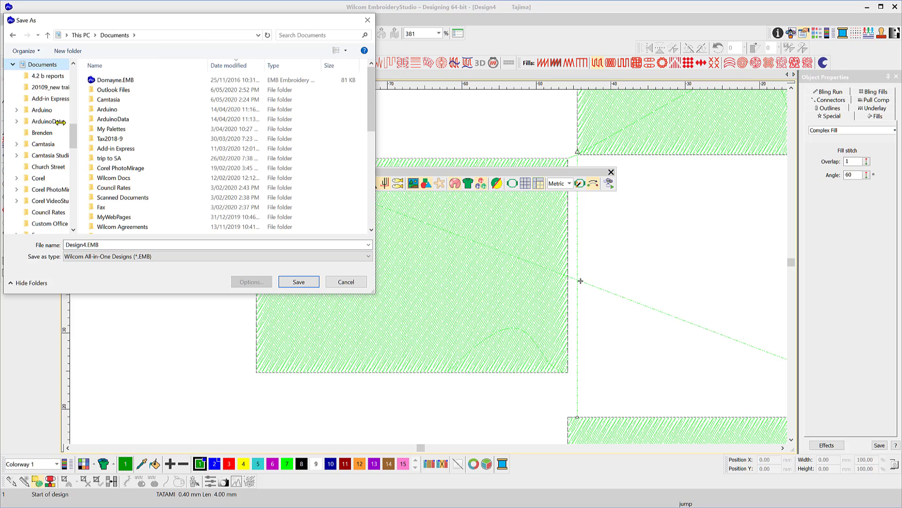
pyautogui.moveTo(73, 136); pyautogui.dragTo(83, 117)
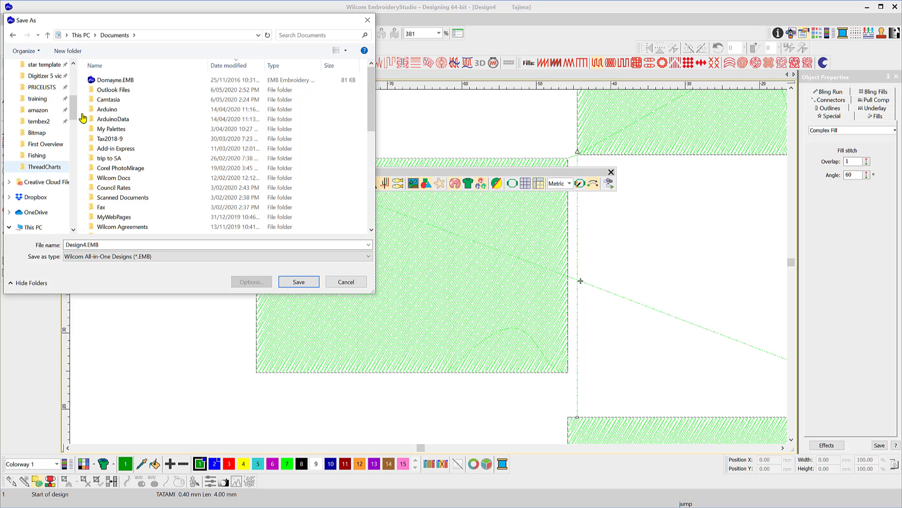
pyautogui.click(347, 283)
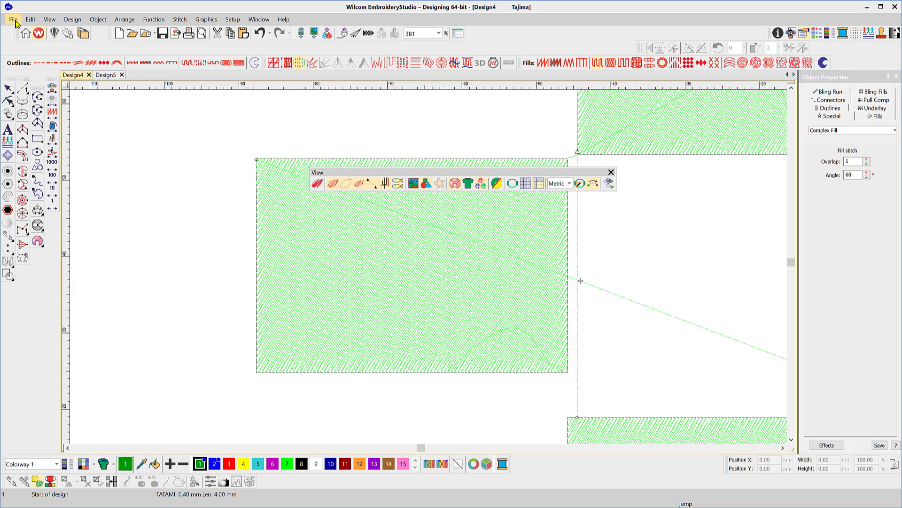
# Step: Browse Design4's Export Machine File format list, from Tajima options back to Barudan FDR-3
pyautogui.click(14, 20)
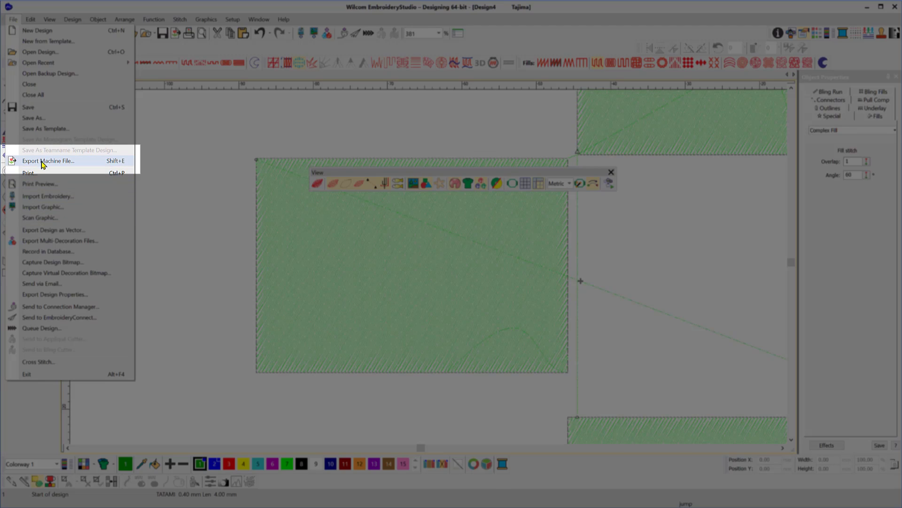
pyautogui.click(41, 162)
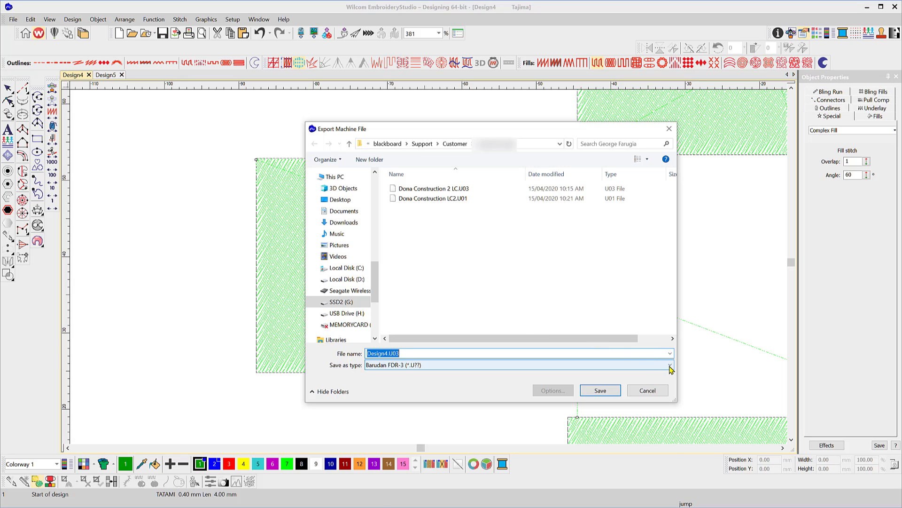
pyautogui.click(670, 366)
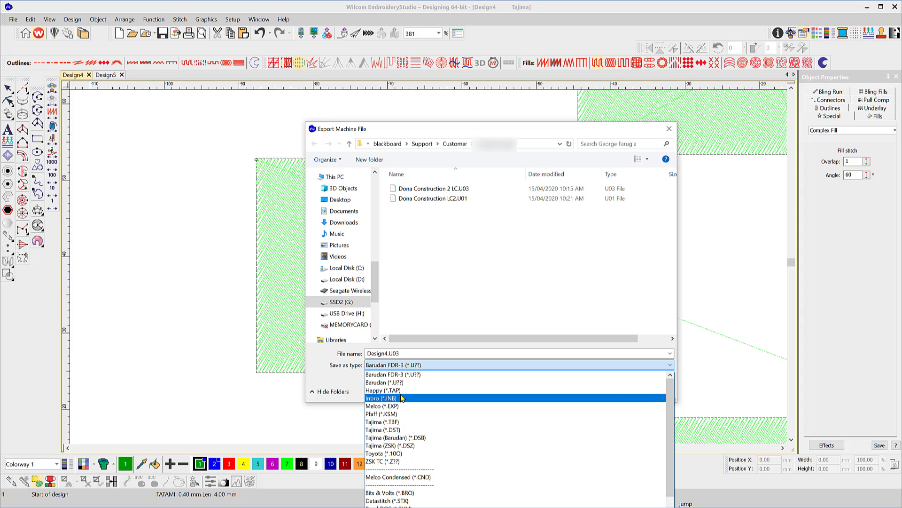
pyautogui.press('Down')
pyautogui.press('Down')
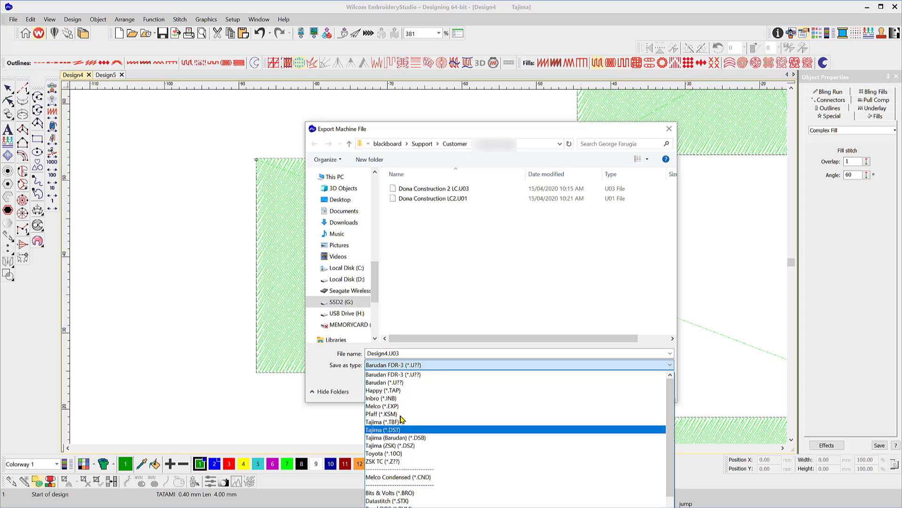
pyautogui.press('Down')
pyautogui.press('Down')
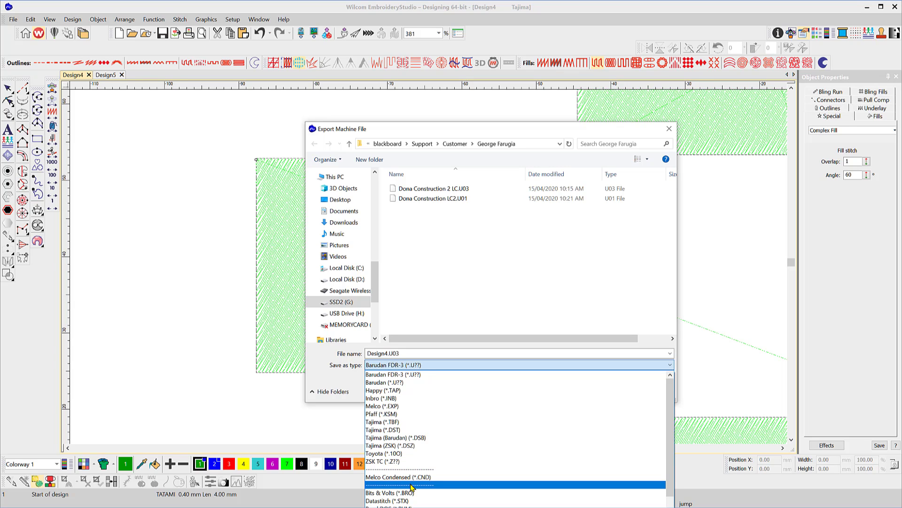
pyautogui.press('Up')
pyautogui.press('Up')
pyautogui.press('Up')
pyautogui.press('Up')
pyautogui.press('Up')
pyautogui.press('Up')
pyautogui.press('Up')
pyautogui.press('Up')
pyautogui.press('Up')
pyautogui.press('Up')
pyautogui.press('Up')
pyautogui.press('Up')
pyautogui.press('Up')
pyautogui.press('Up')
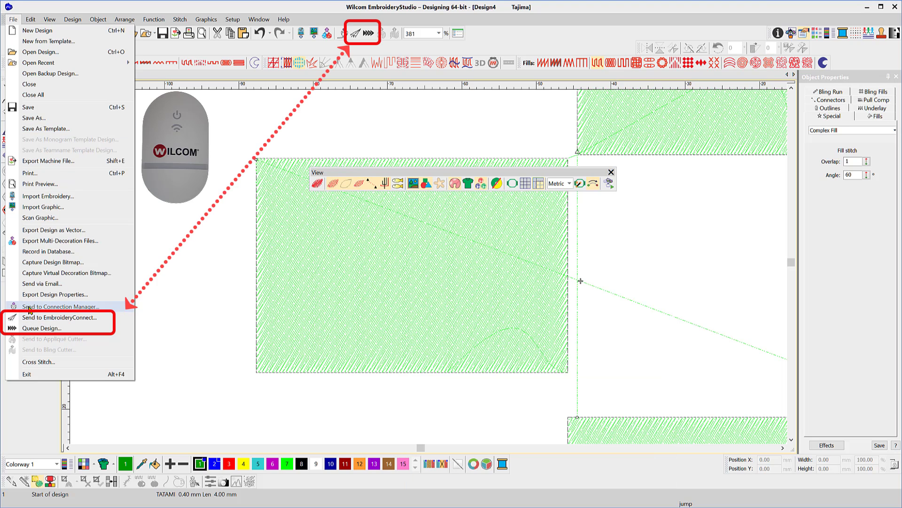
# Step: Point out the EmbroideryConnect and stitch-queue file commands, then dismiss the File menu
pyautogui.press('Down')
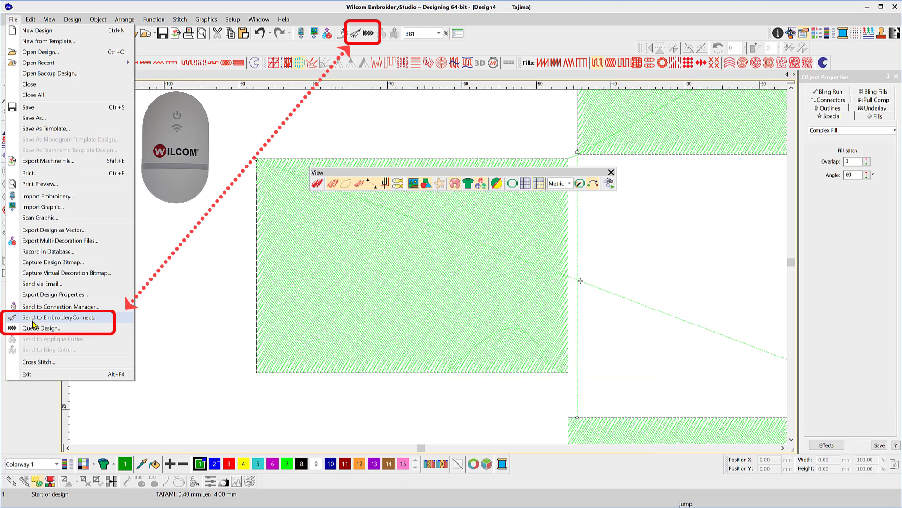
pyautogui.press('Down')
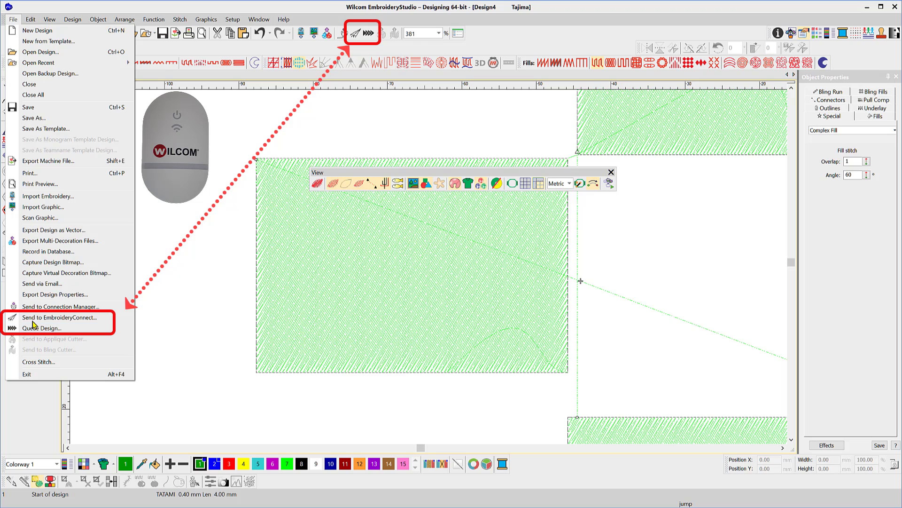
pyautogui.click(354, 53)
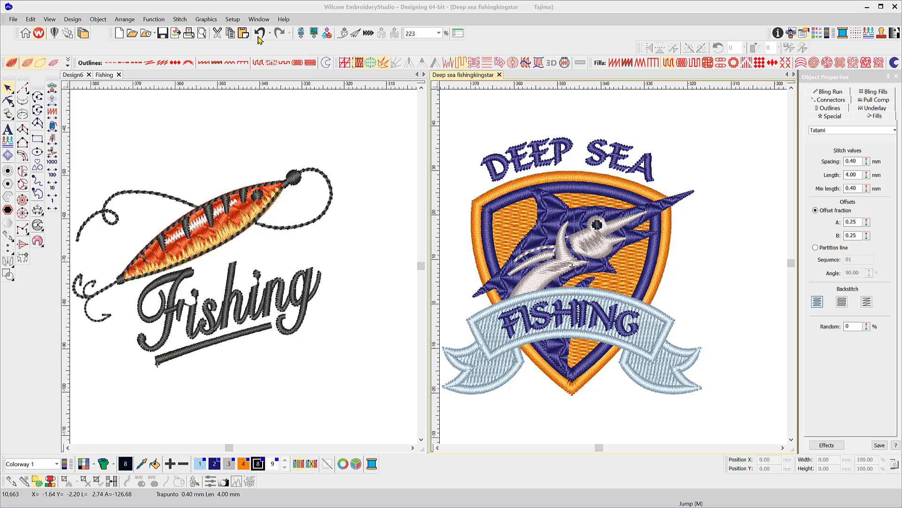
pyautogui.click(238, 22)
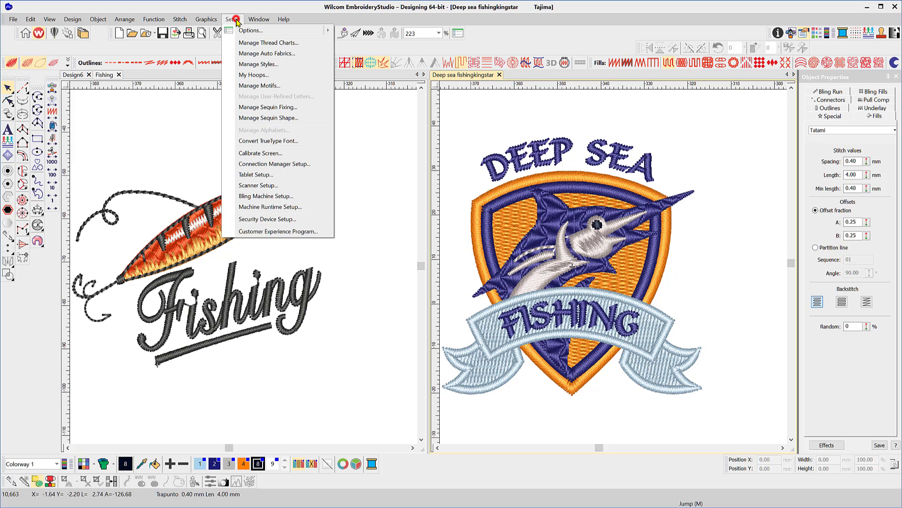
pyautogui.click(245, 28)
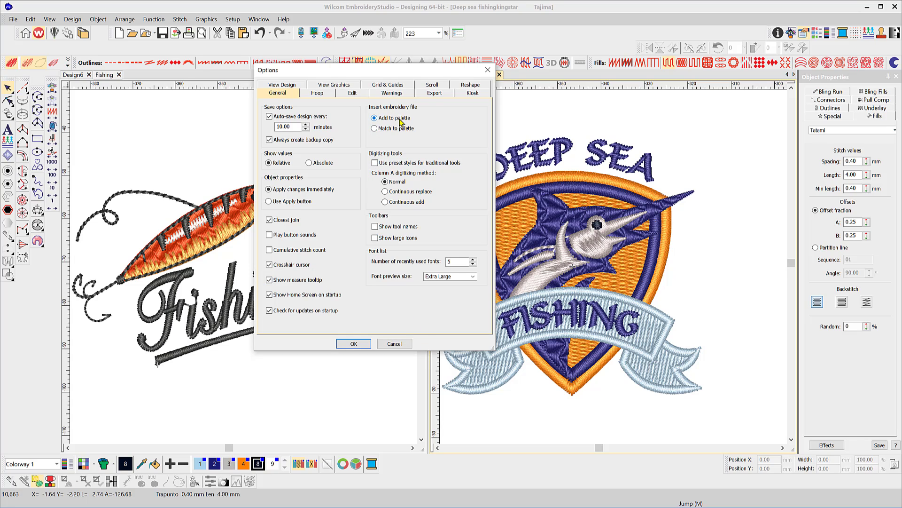
pyautogui.click(390, 344)
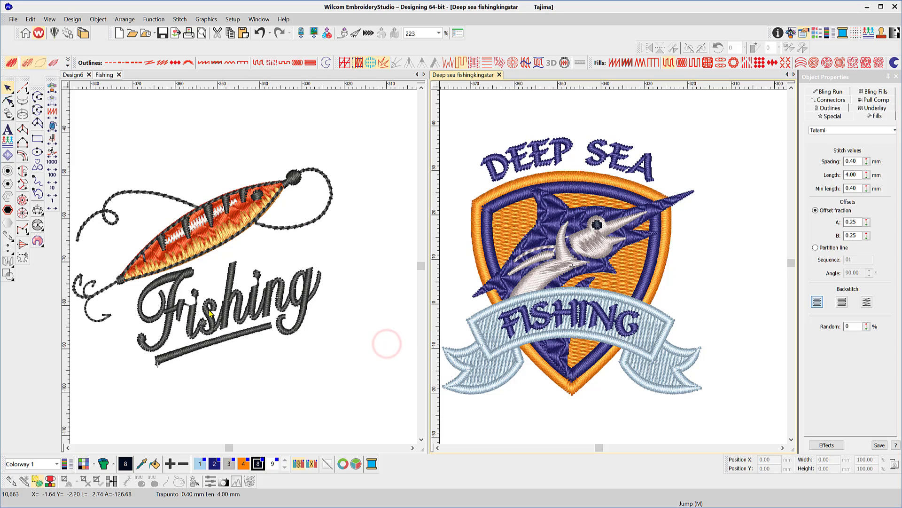
pyautogui.click(220, 373)
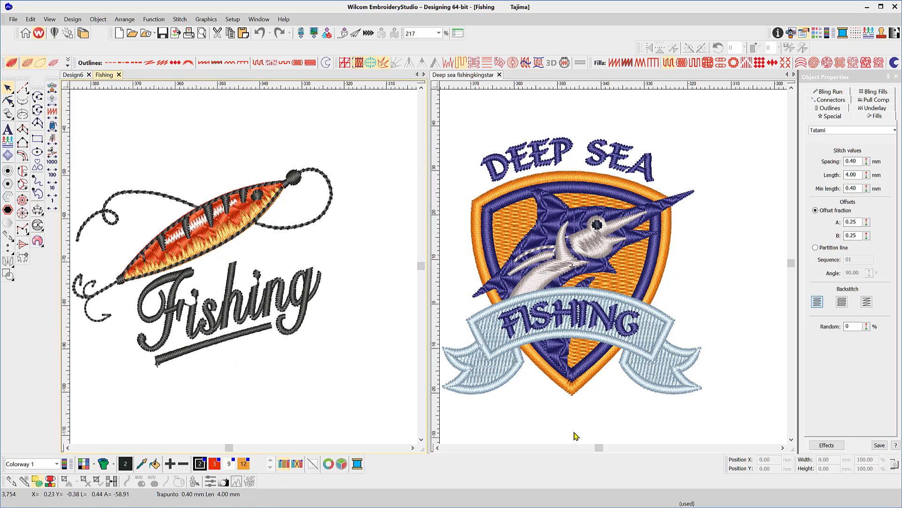
# Step: Close the Fishing design and dock Deep sea fishingkingstar in the left pane, zoomed in
pyautogui.click(578, 426)
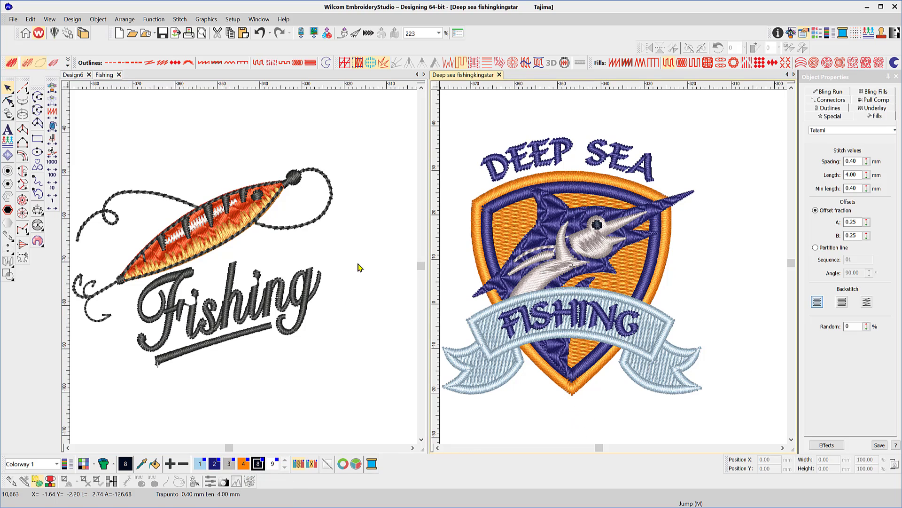
pyautogui.click(115, 75)
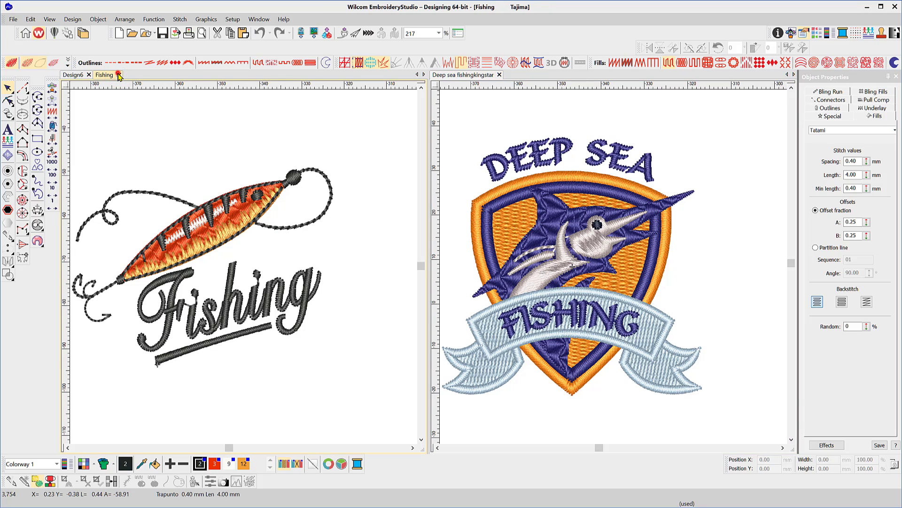
pyautogui.click(118, 76)
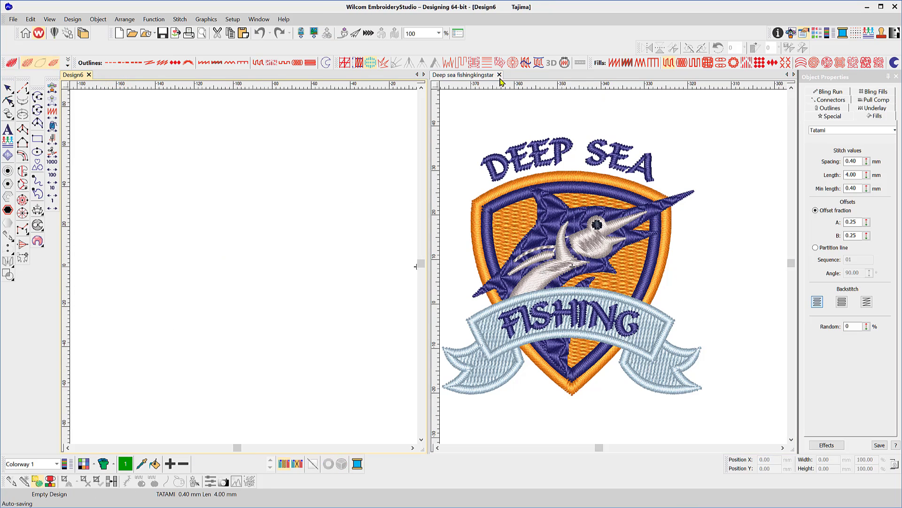
pyautogui.moveTo(479, 76); pyautogui.dragTo(341, 80)
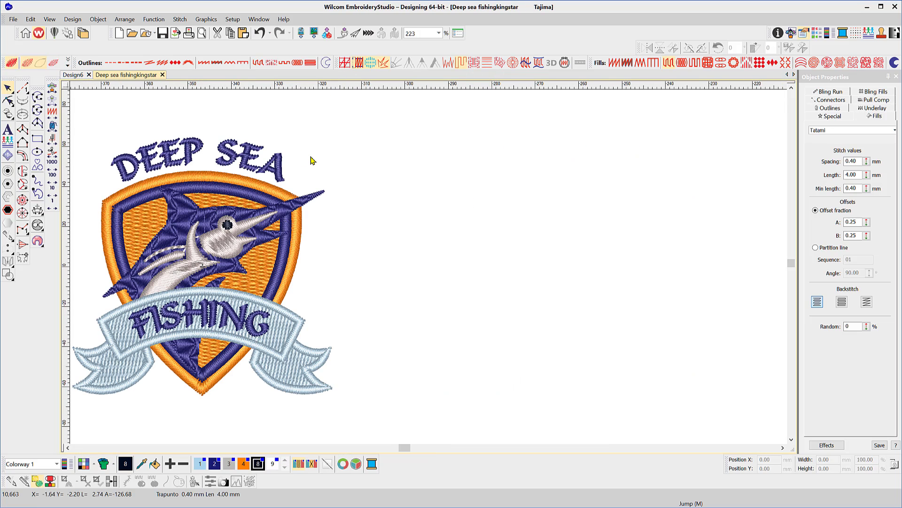
pyautogui.scroll(2, 310, 160)
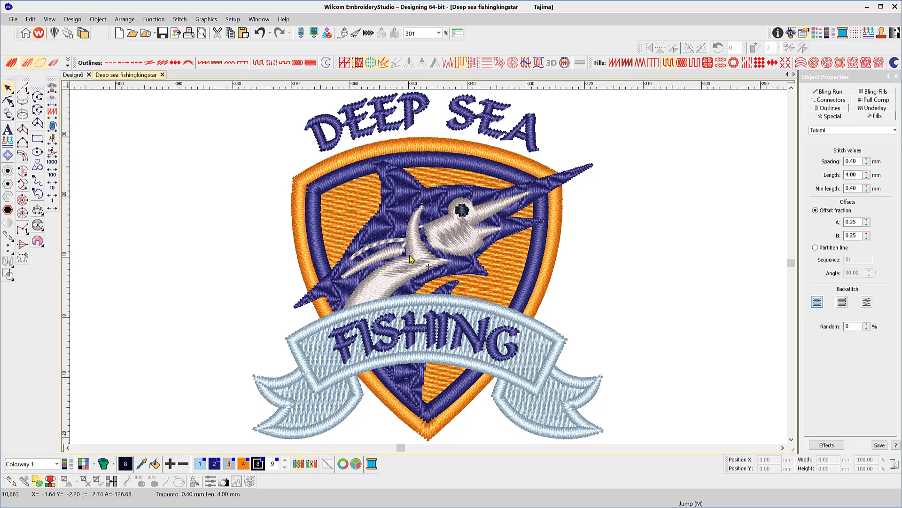
# Step: Import Fishing.EMB and place it beside the Deep sea logo
pyautogui.click(13, 20)
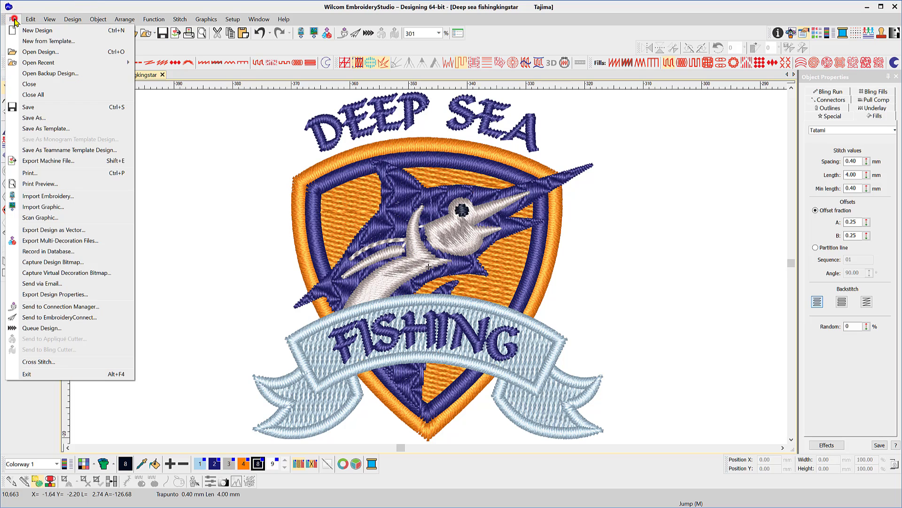
pyautogui.click(33, 196)
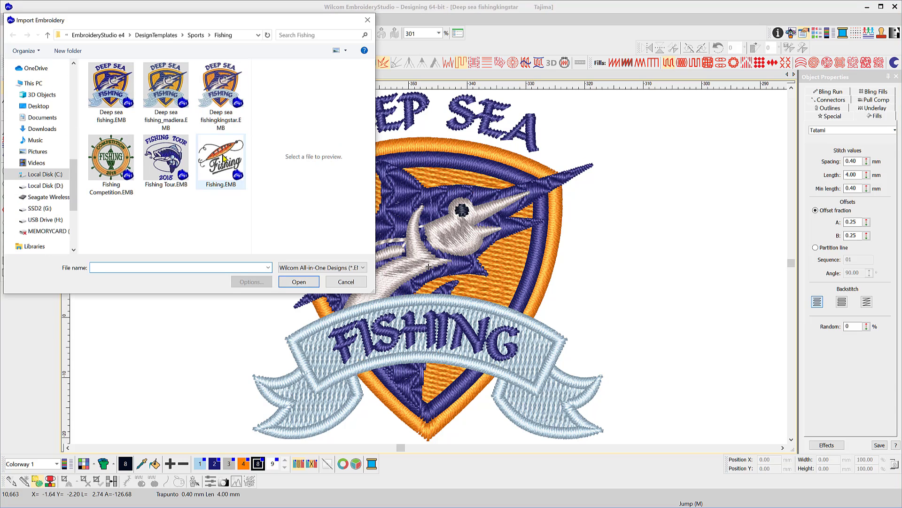
pyautogui.click(298, 282)
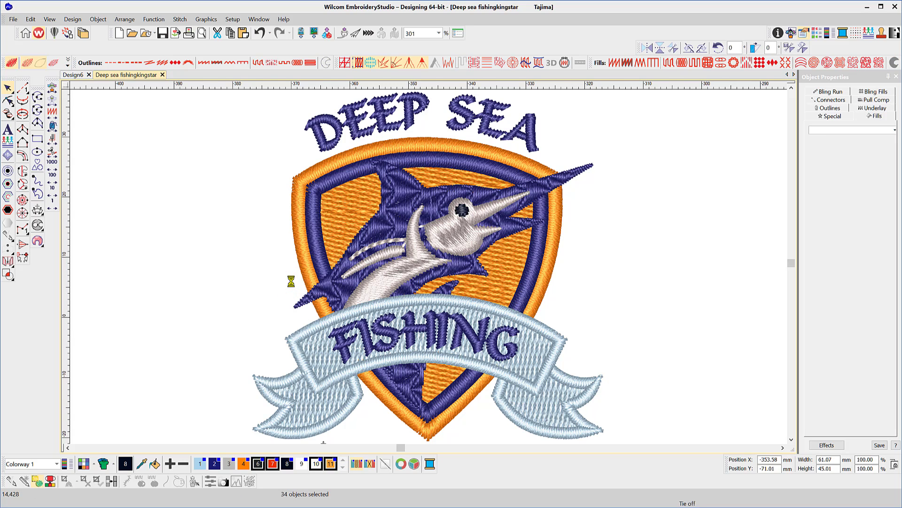
pyautogui.moveTo(432, 340); pyautogui.dragTo(629, 136)
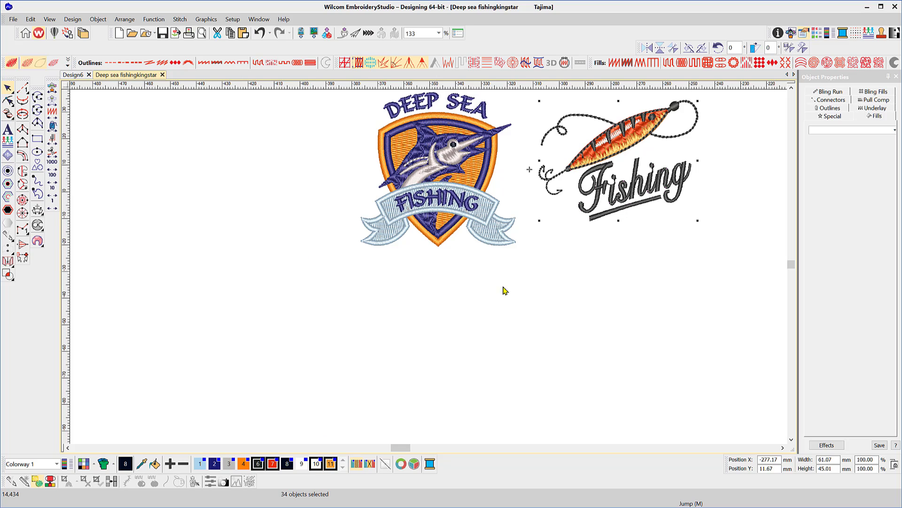
# Step: Select the Fishing lure design on the right and delete it
pyautogui.moveTo(528, 280); pyautogui.dragTo(342, 177)
pyautogui.scroll(3, 470, 235)
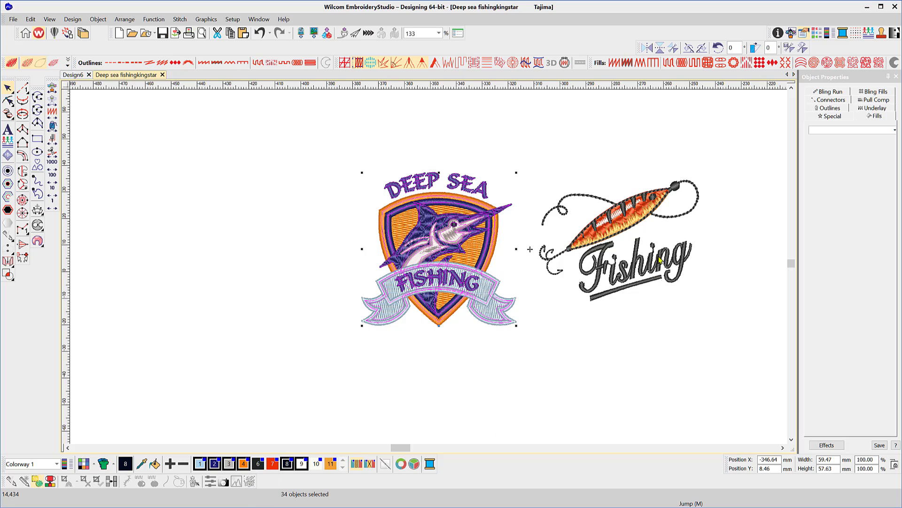
pyautogui.moveTo(531, 143); pyautogui.dragTo(729, 331)
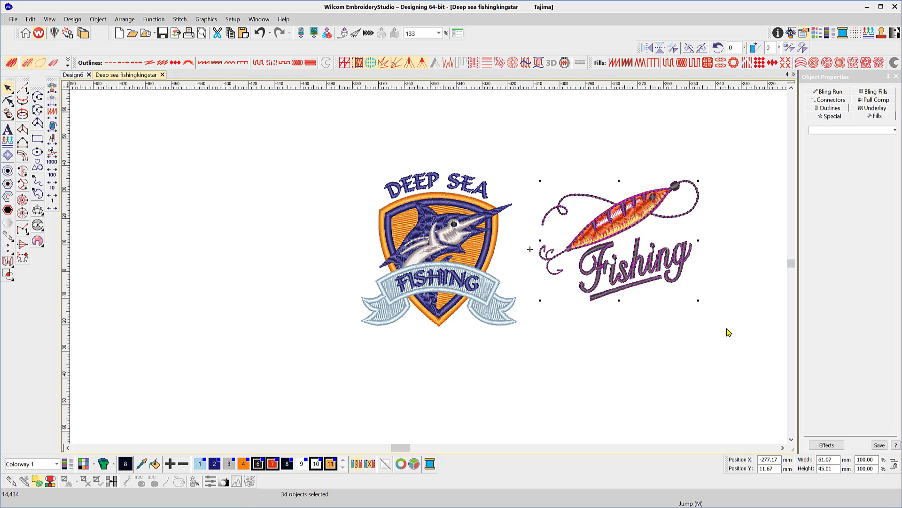
pyautogui.press('Delete')
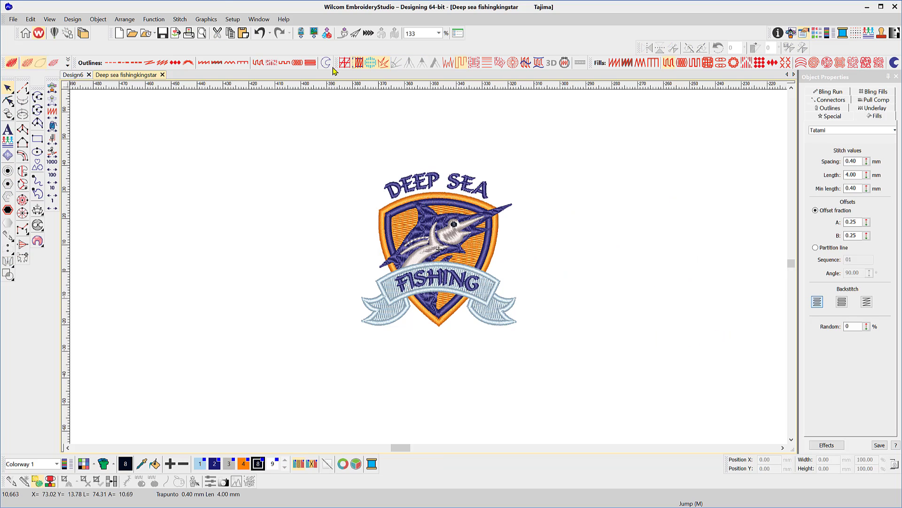
# Step: Enable Match to palette in Options, then re-import Fishing.EMB below the Deep Sea logo
pyautogui.click(230, 18)
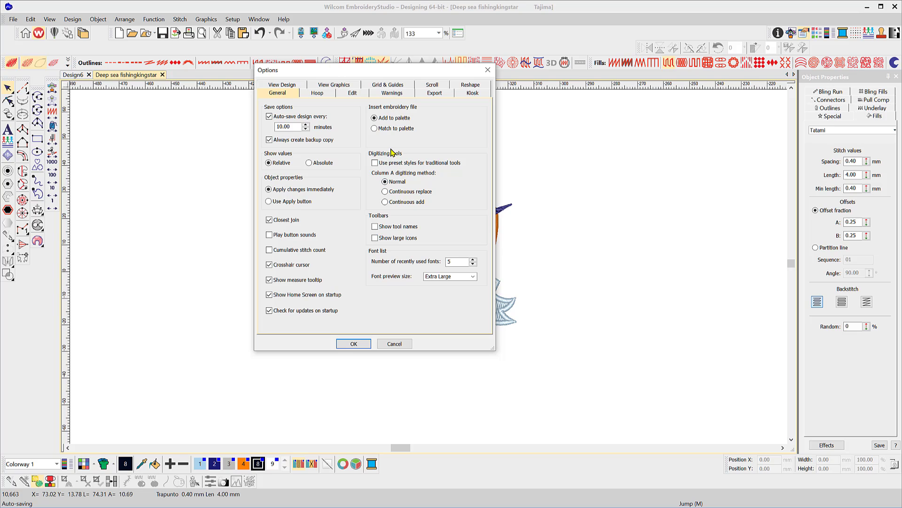
pyautogui.click(374, 128)
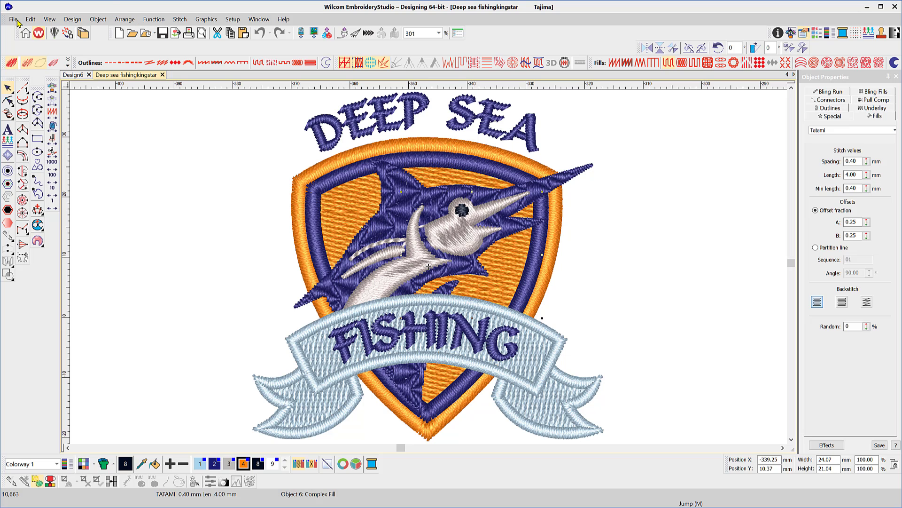
pyautogui.click(13, 19)
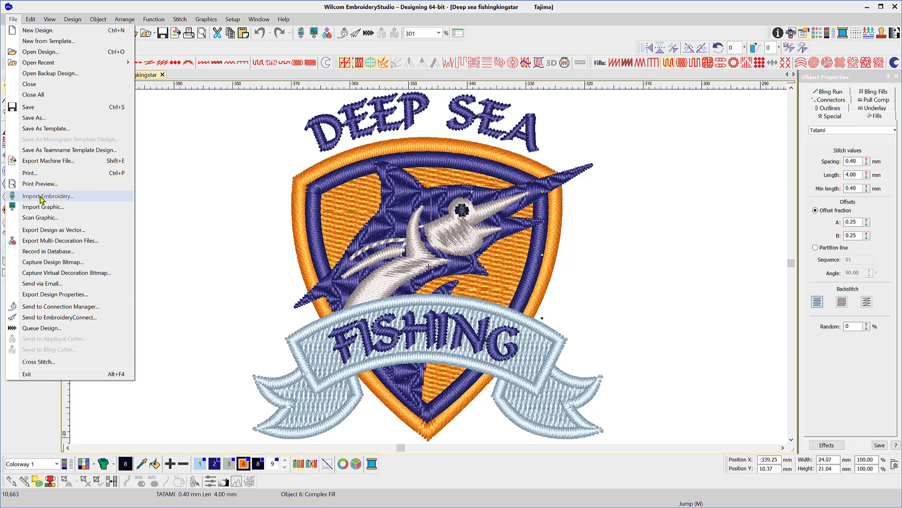
pyautogui.press('Escape')
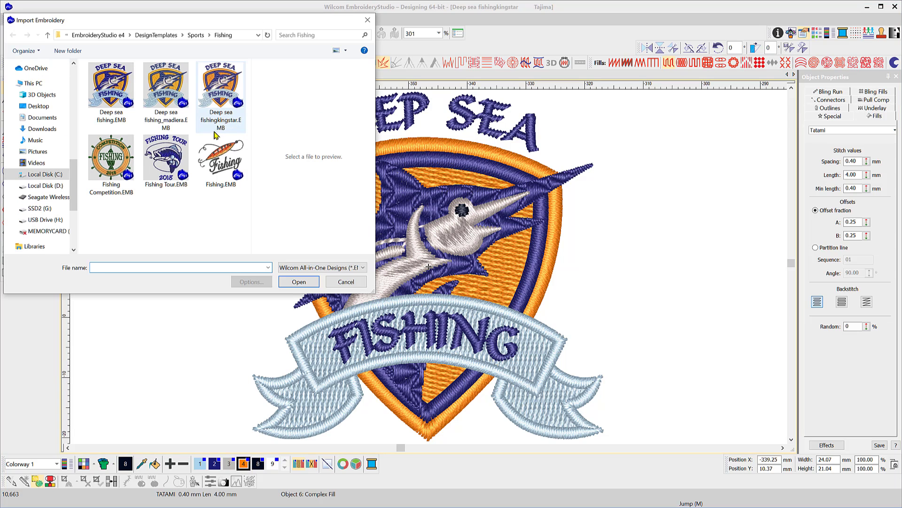
pyautogui.click(219, 164)
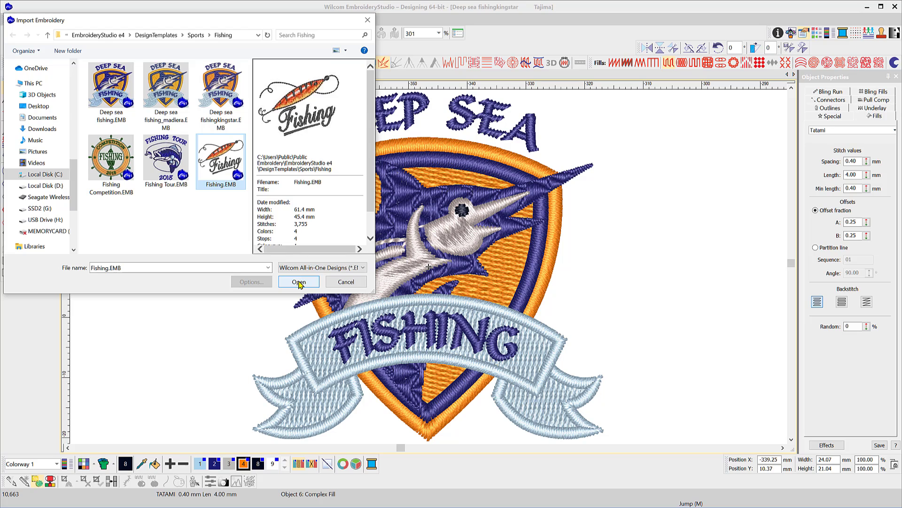
pyautogui.click(299, 282)
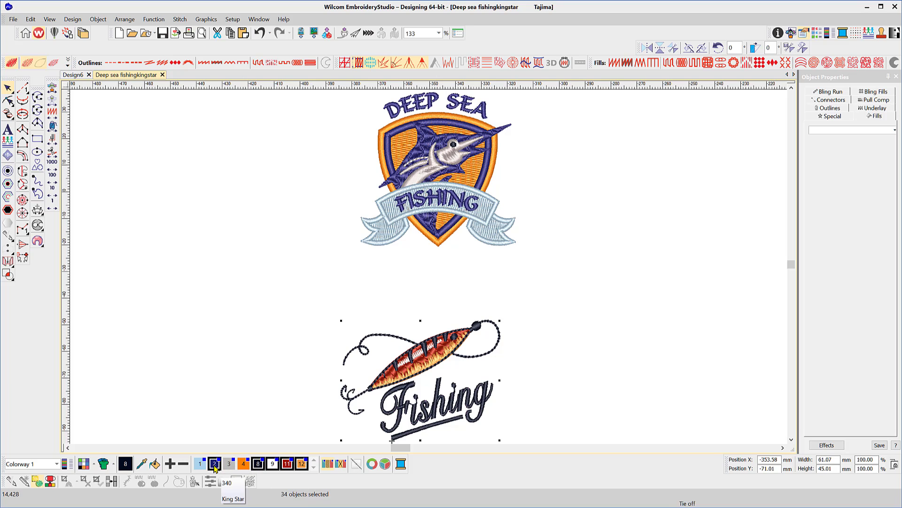
pyautogui.press('Escape')
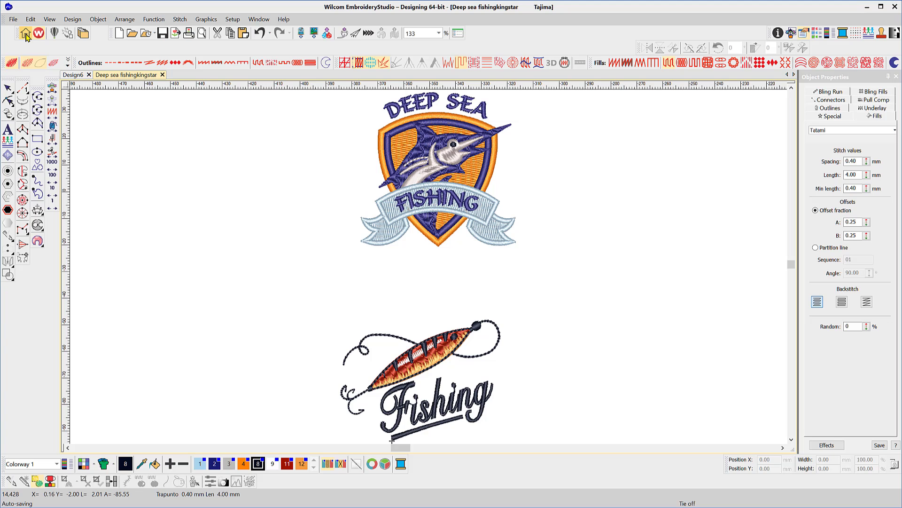
# Step: Show the Home workspace's Start page, then the Tutorials lettering videos
pyautogui.click(25, 32)
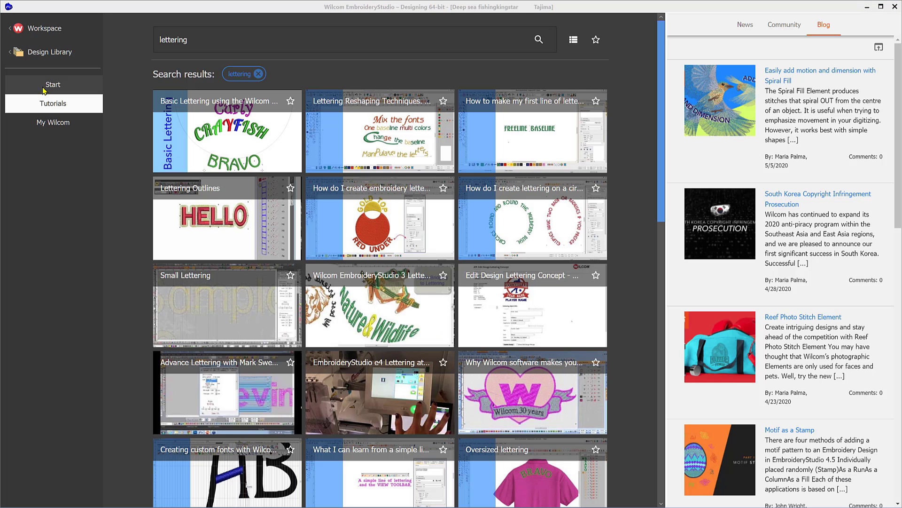
pyautogui.click(47, 87)
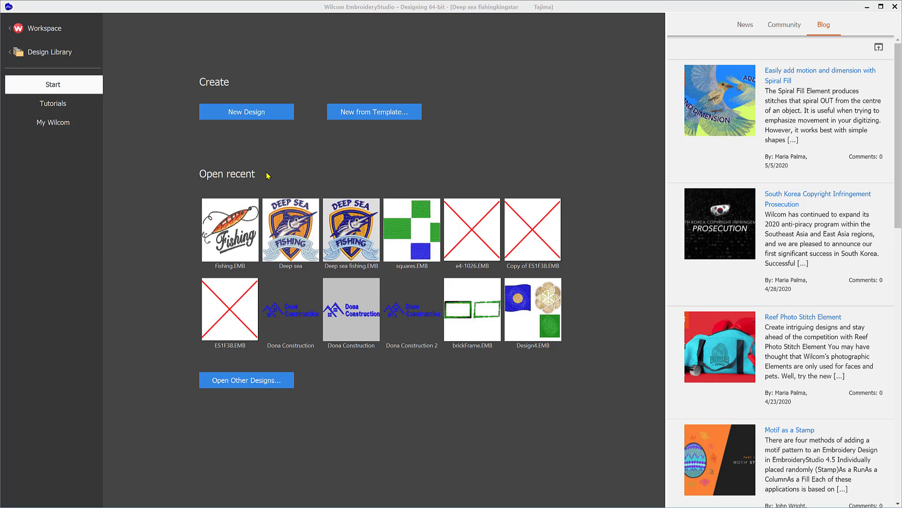
pyautogui.click(46, 107)
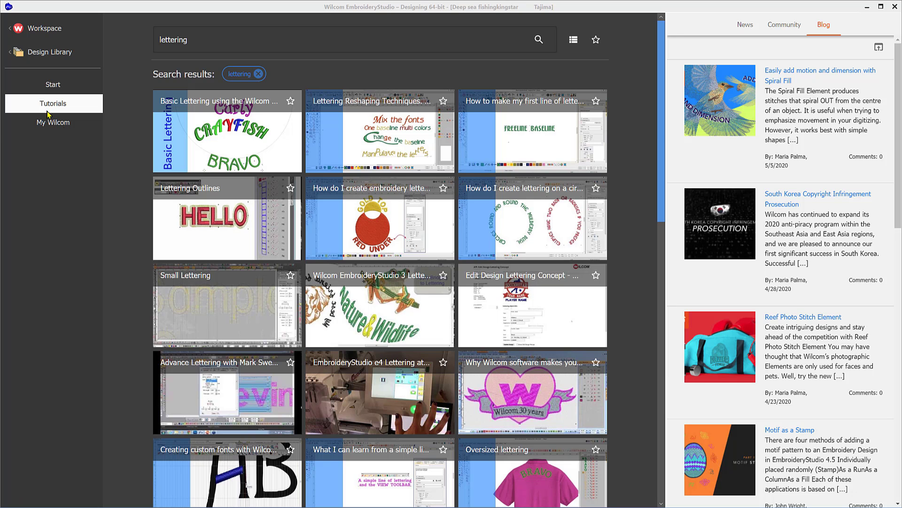
pyautogui.scroll(-8, 379, 290)
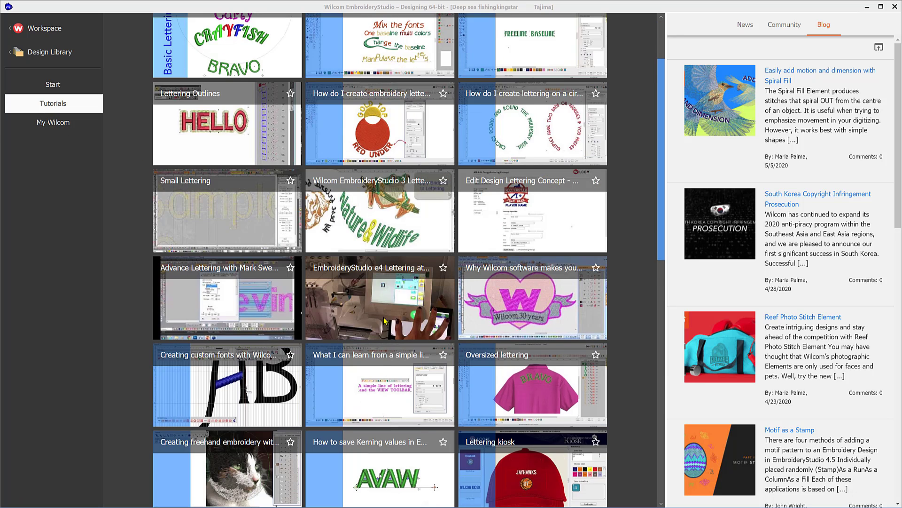
pyautogui.scroll(8, 387, 283)
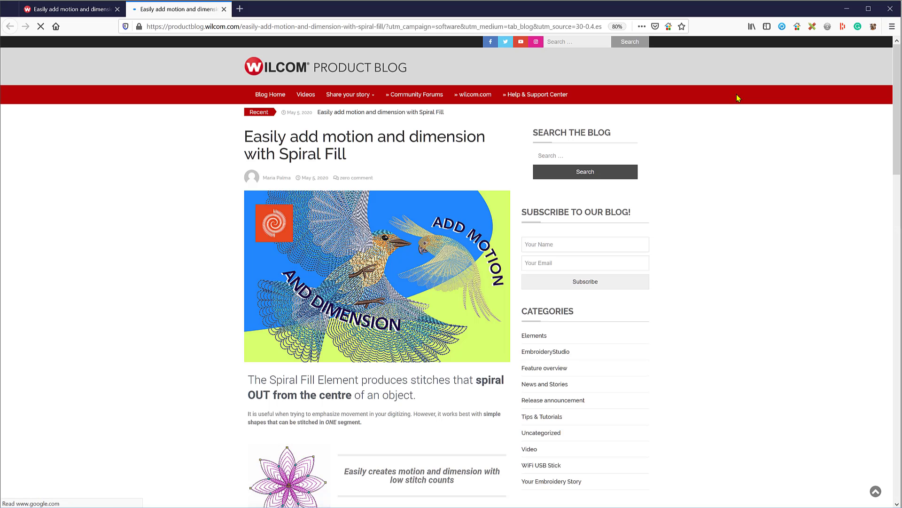
# Step: Search the blog for 'lettering', open the Basic Lettering post and scroll through it
pyautogui.click(571, 153)
pyautogui.write('letter')
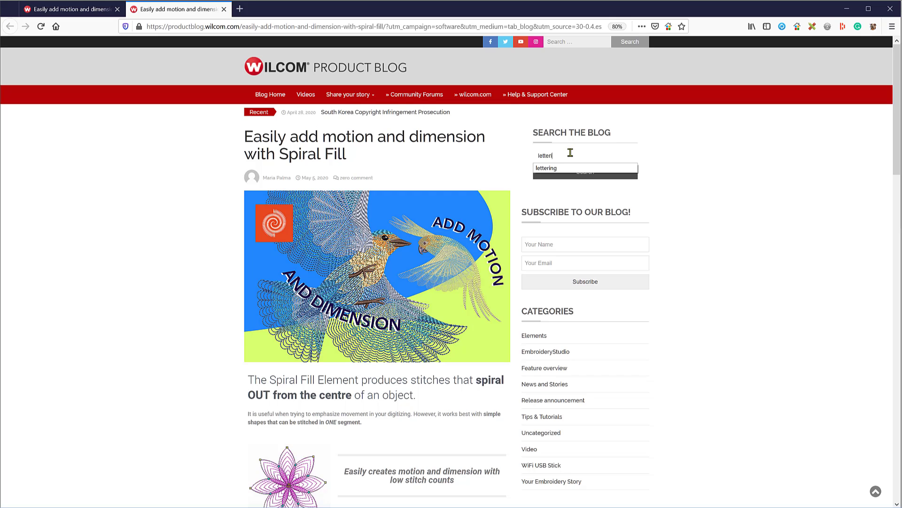
pyautogui.write('ing')
pyautogui.press('Return')
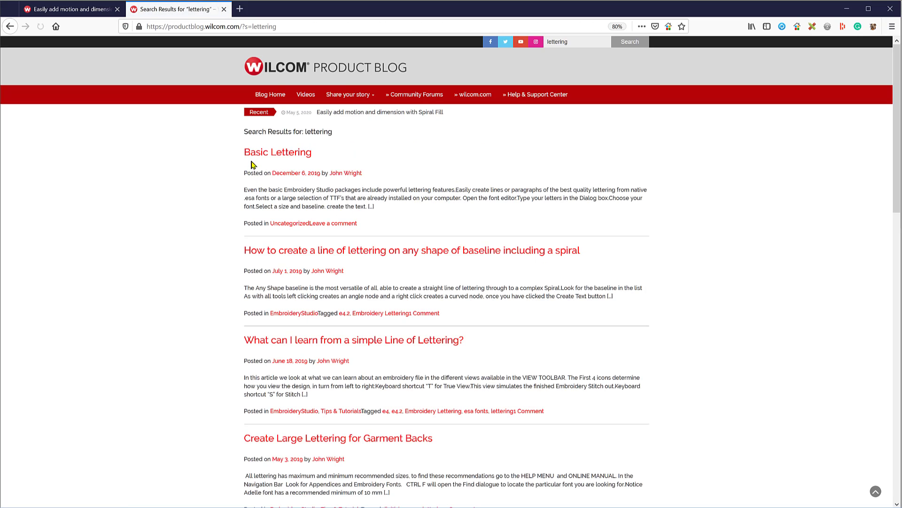
pyautogui.click(258, 160)
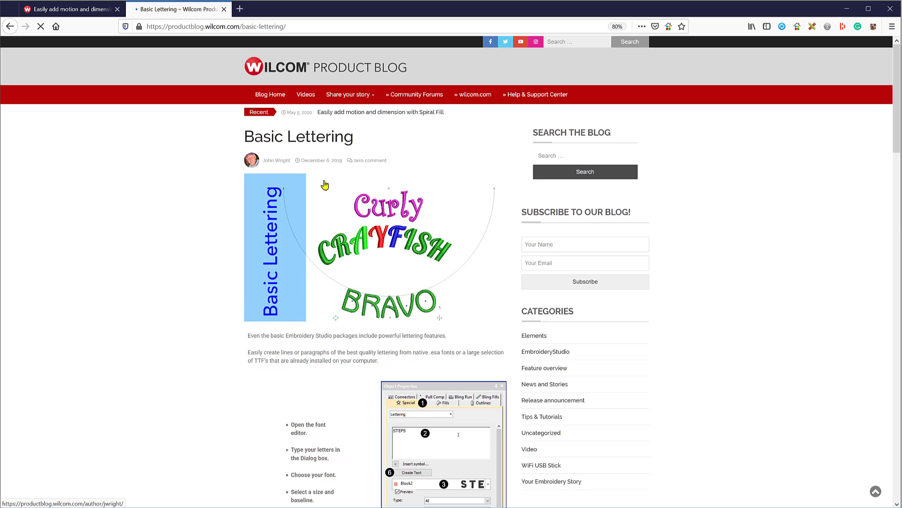
pyautogui.scroll(-3, 362, 344)
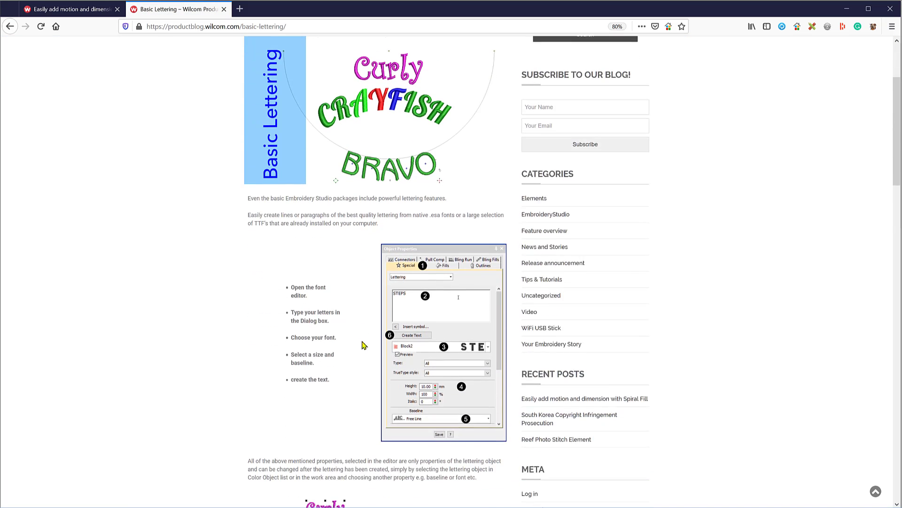
pyautogui.scroll(-10, 365, 321)
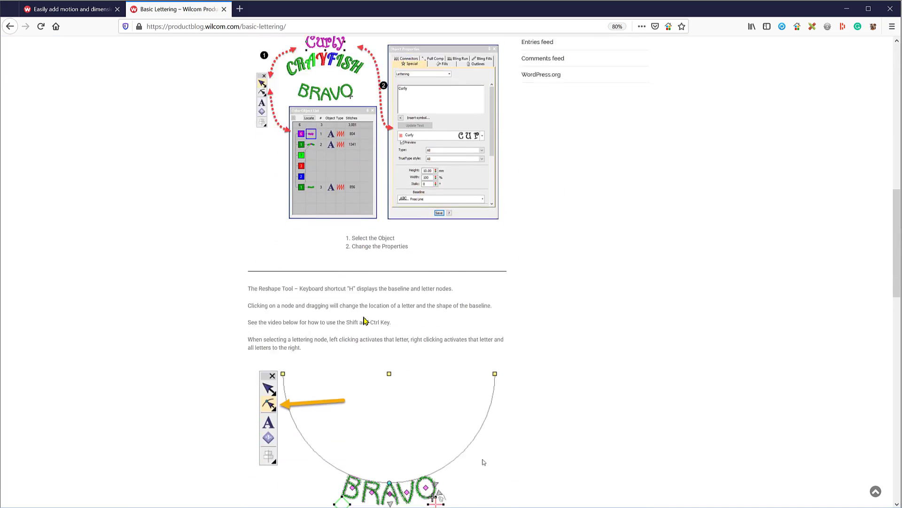
pyautogui.scroll(-3, 365, 321)
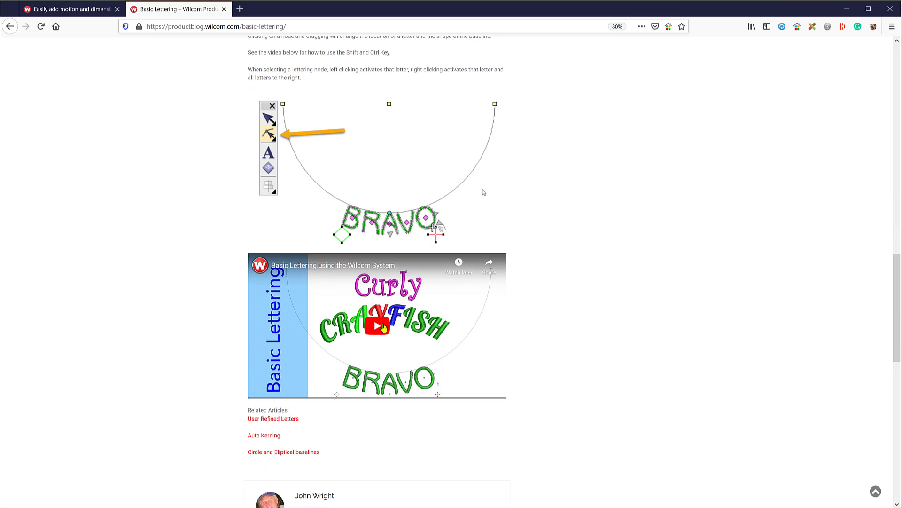
pyautogui.scroll(10, 390, 211)
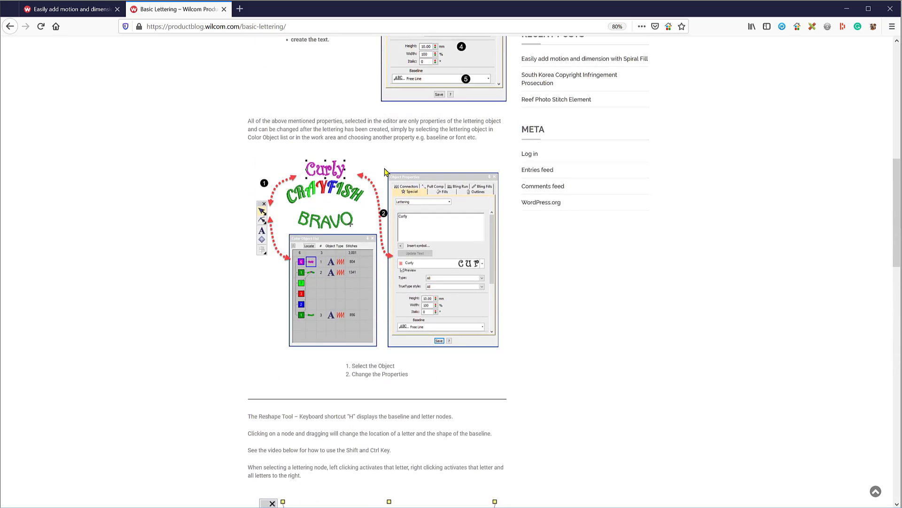
pyautogui.scroll(3, 384, 170)
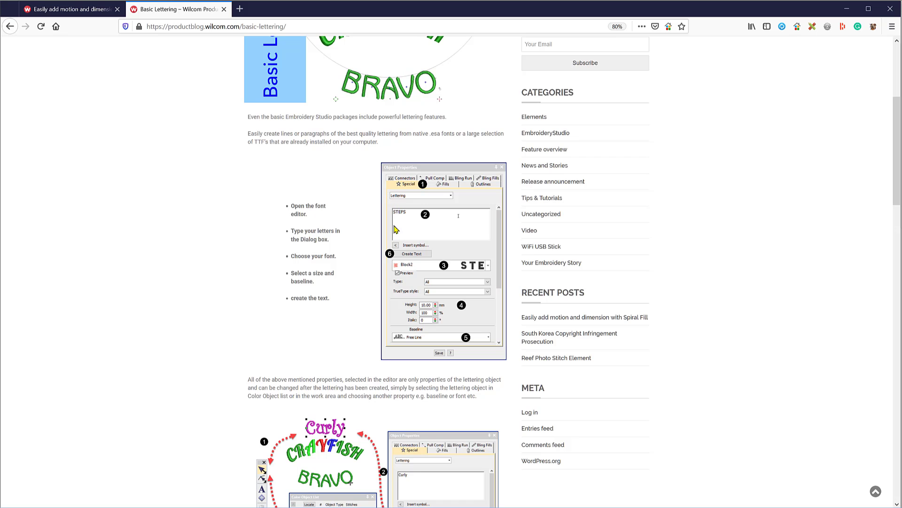
pyautogui.scroll(5, 403, 226)
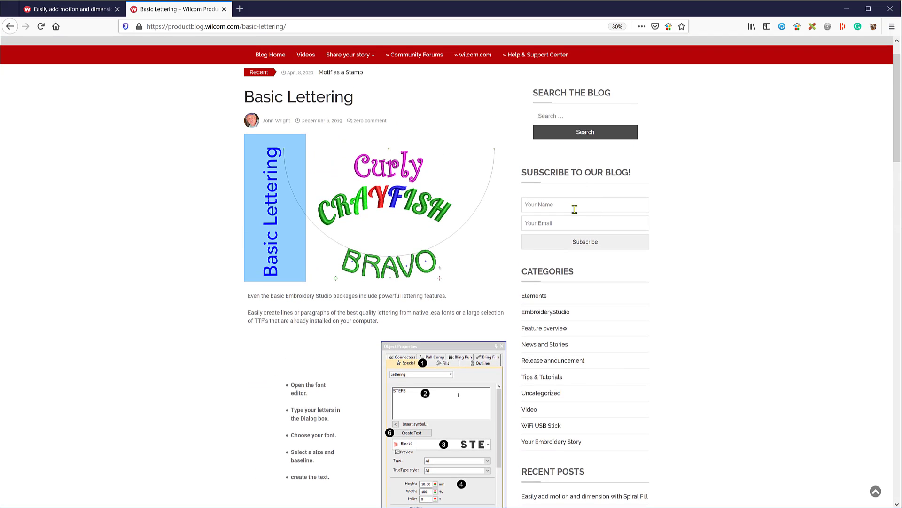